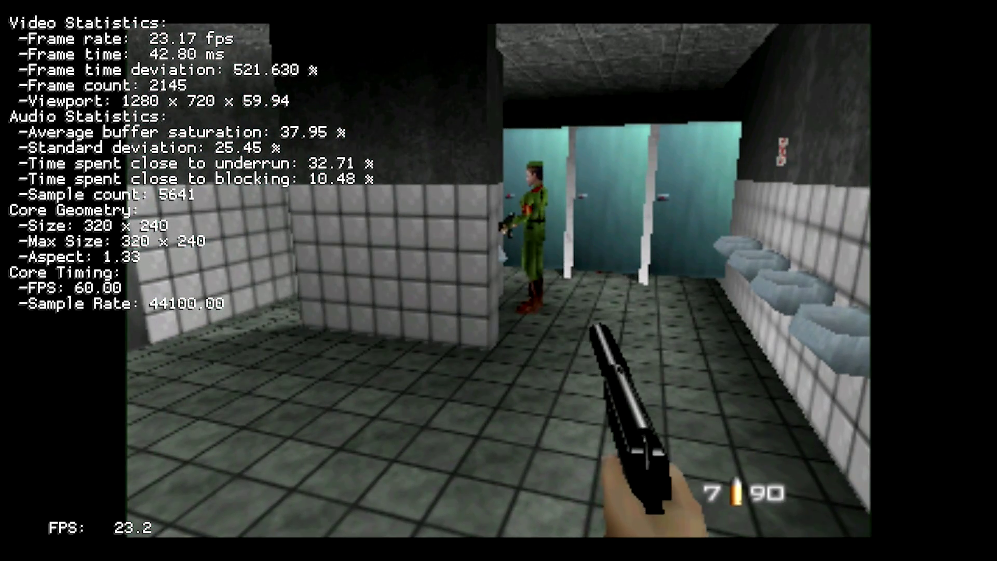
# Walk into the middle stall for the KF7 Soviet and shoot the soldier there.
pyautogui.press('Up')
pyautogui.press('Left')
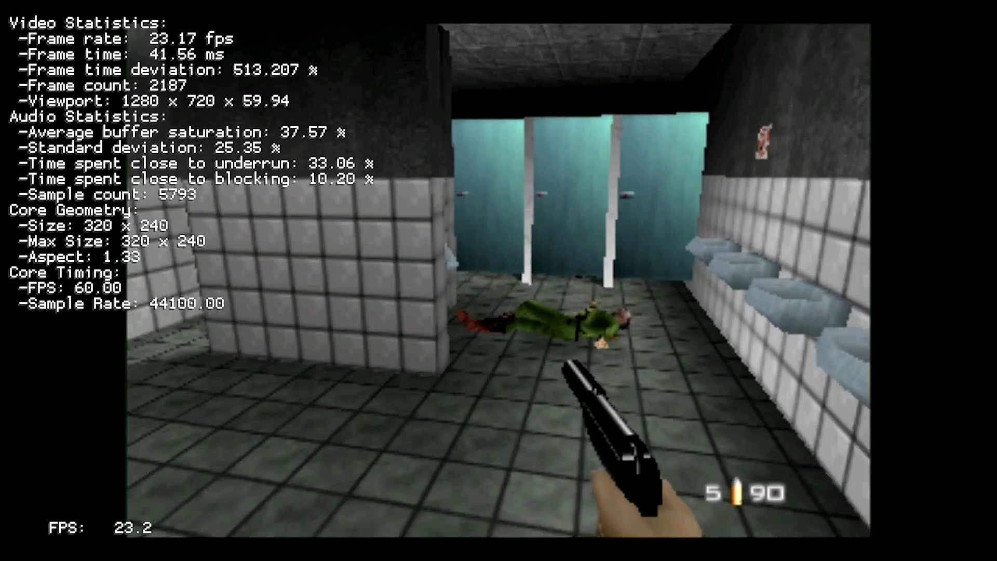
pyautogui.press('Up')
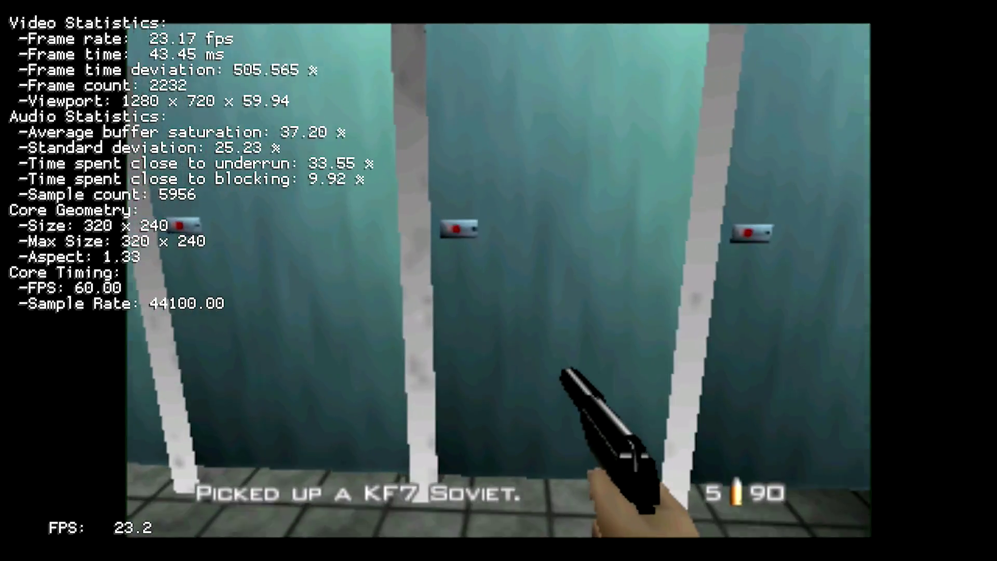
pyautogui.press('Left')
pyautogui.press('z')
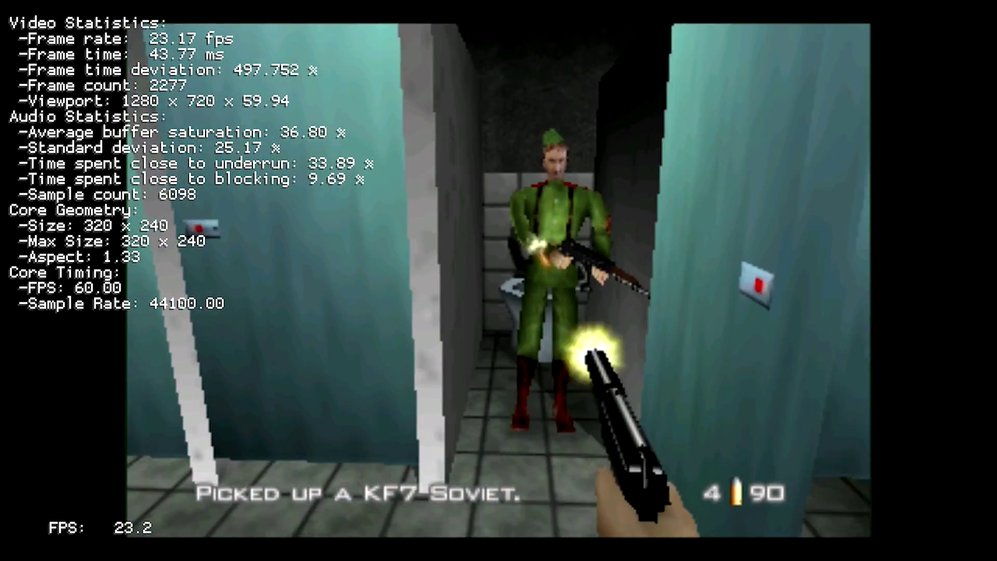
pyautogui.press('z')
pyautogui.press('z')
# Collect the ammo in the stall, then move toward the sinks and tiled wall.
pyautogui.press('Up')
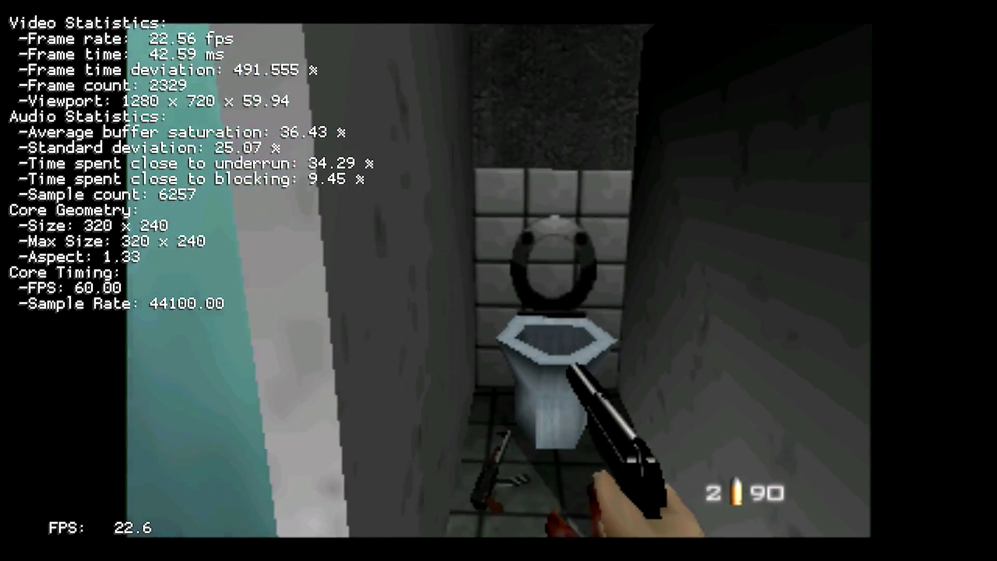
pyautogui.press('Left')
pyautogui.press('Right')
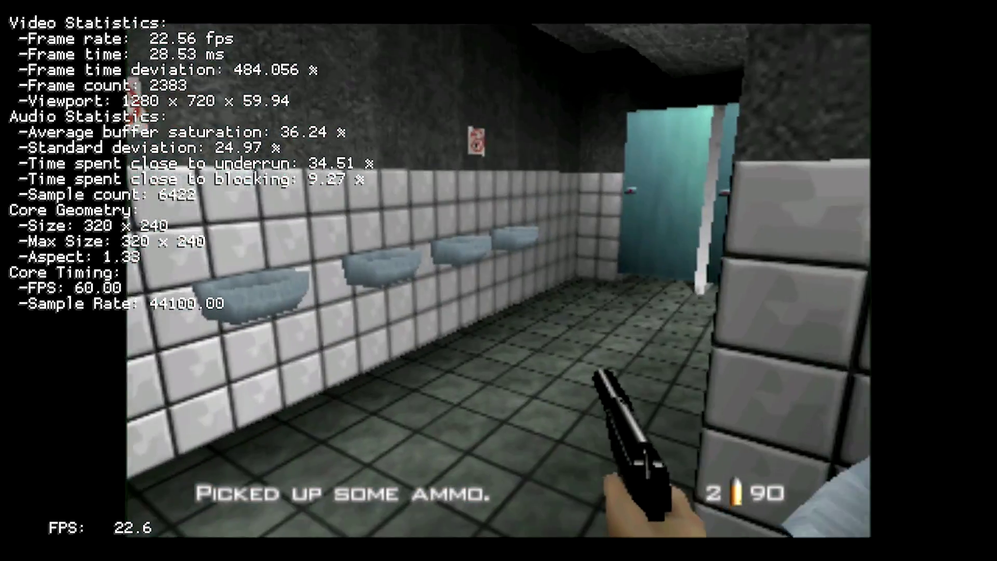
pyautogui.press('Up')
pyautogui.press('Left')
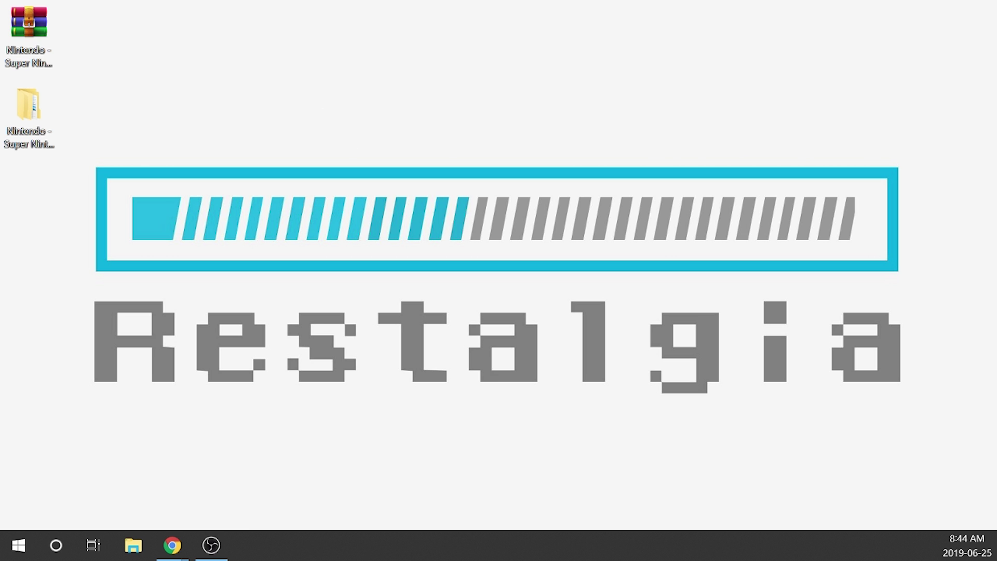
pyautogui.press('super+e')
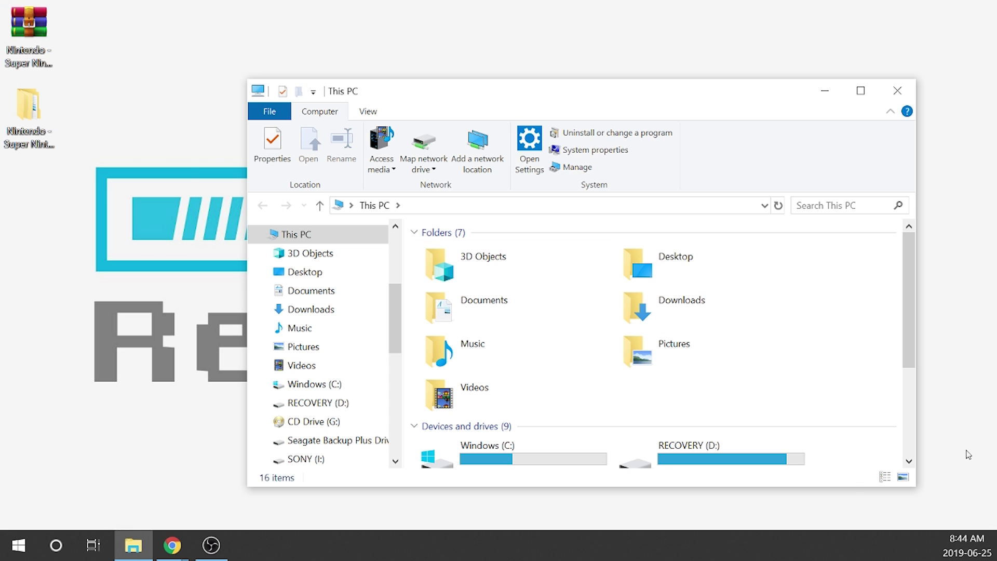
pyautogui.scroll(-3, 879, 377)
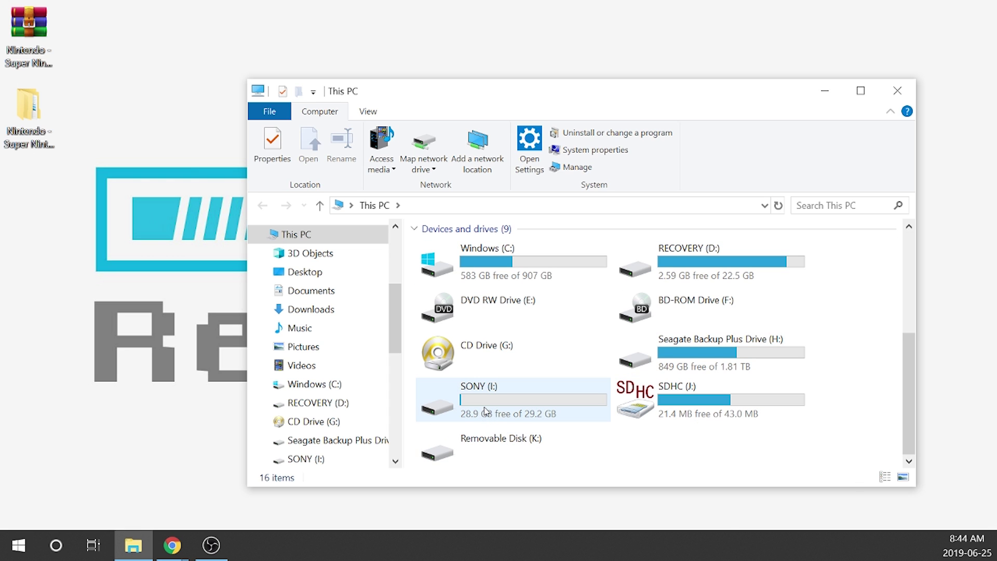
pyautogui.doubleClick(470, 419)
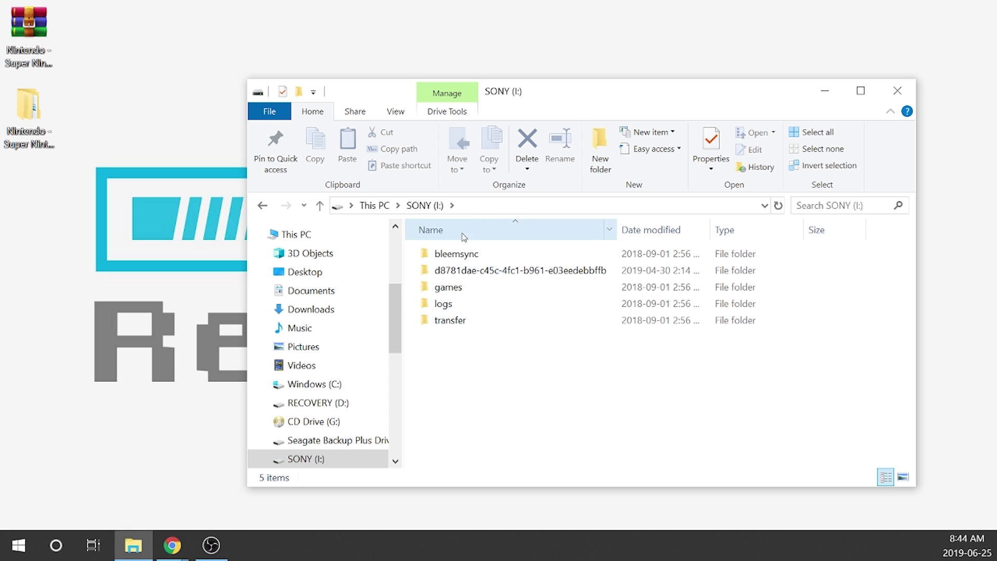
pyautogui.doubleClick(445, 288)
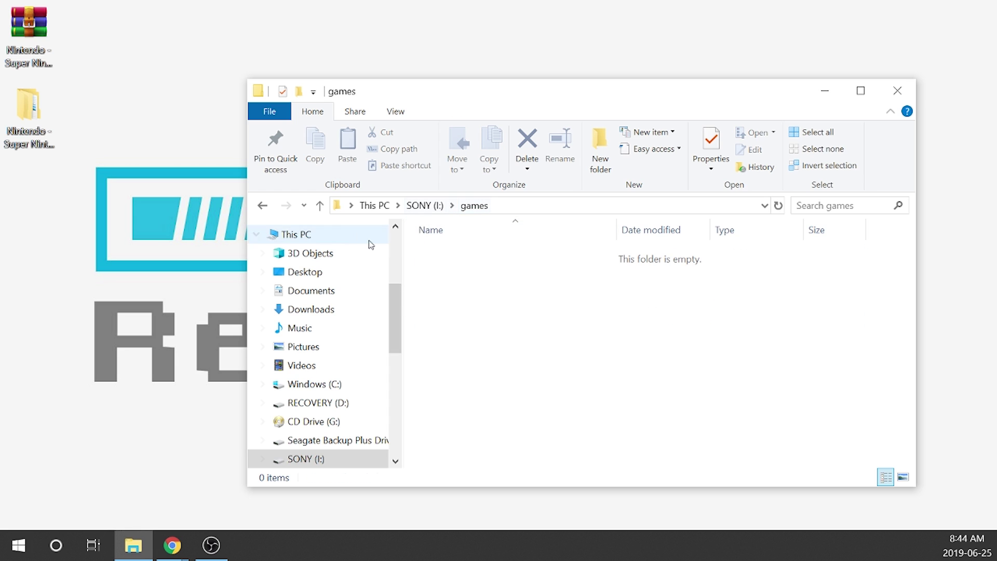
pyautogui.click(258, 208)
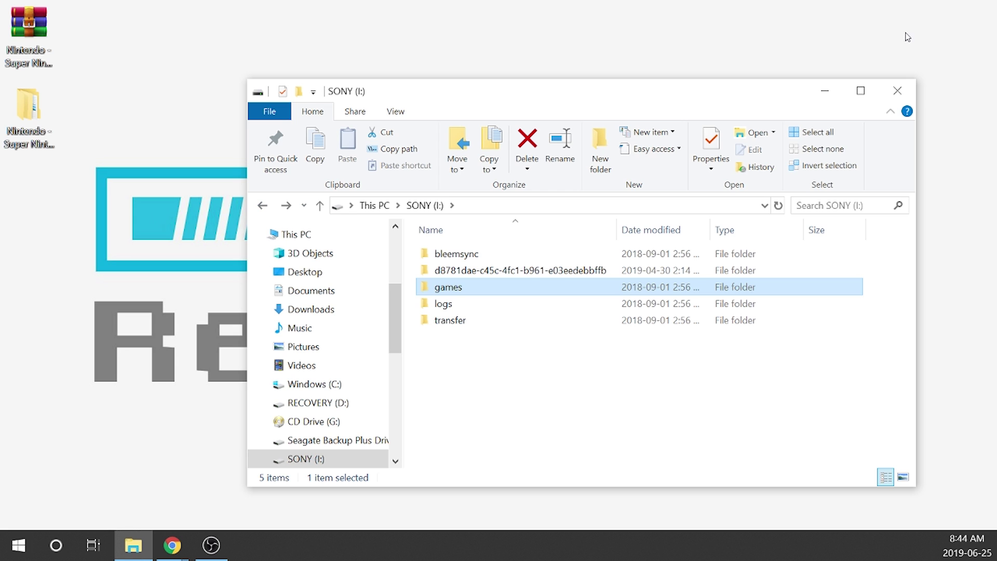
pyautogui.click(822, 98)
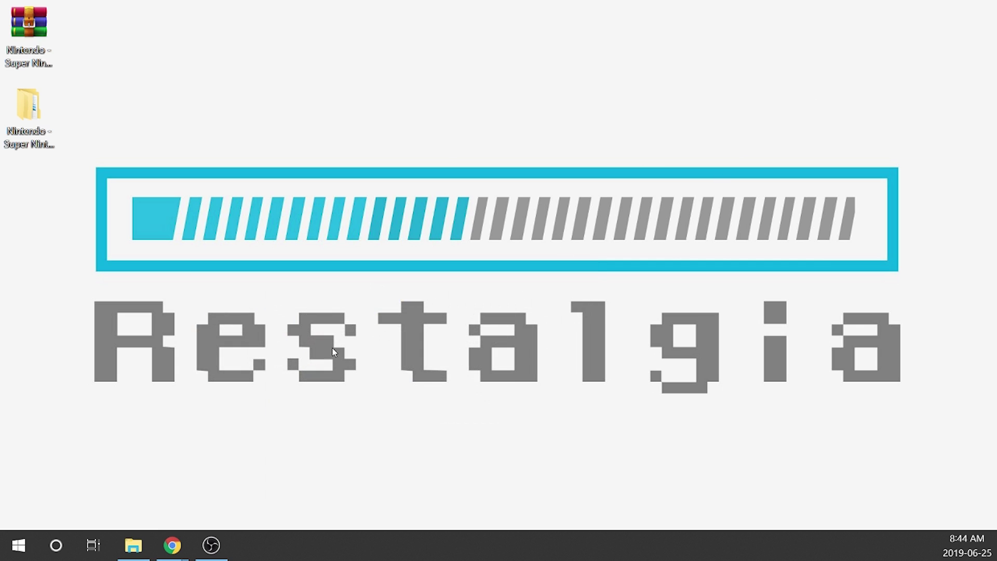
# Bring up Chrome and check the buildbot assets and thumbnail packs tabs before returning to classicmodscloud.
pyautogui.moveTo(172, 545)
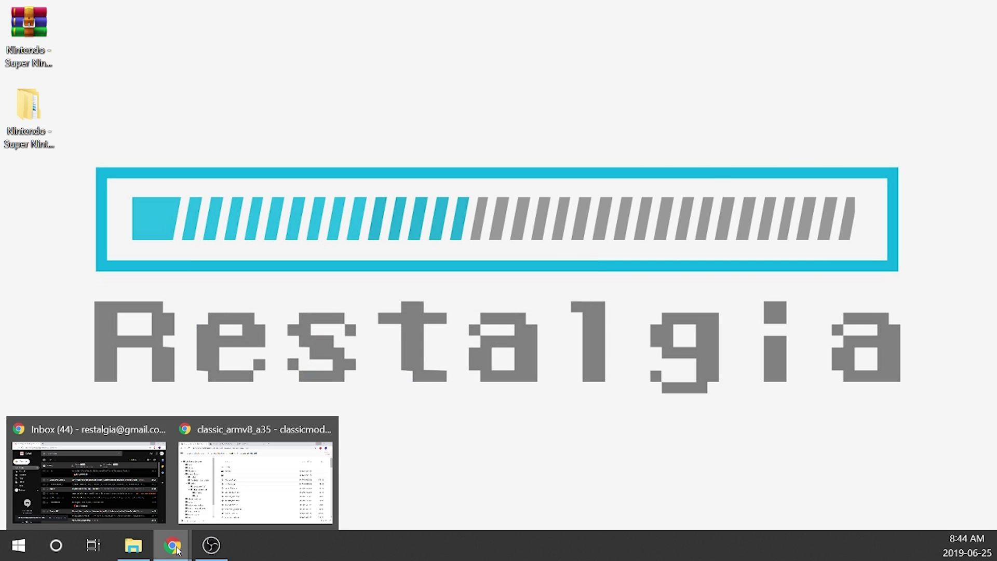
pyautogui.click(246, 491)
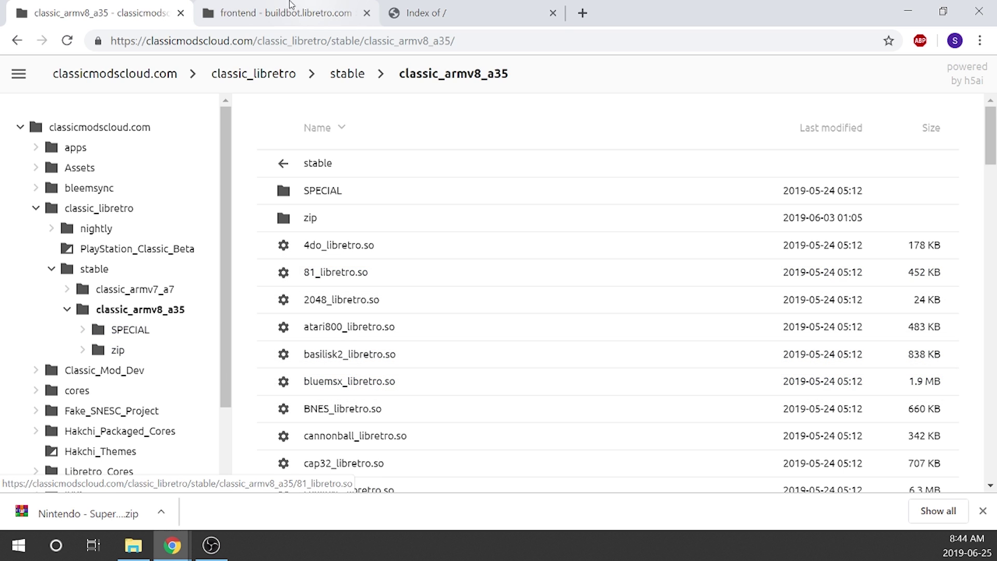
pyautogui.click(279, 11)
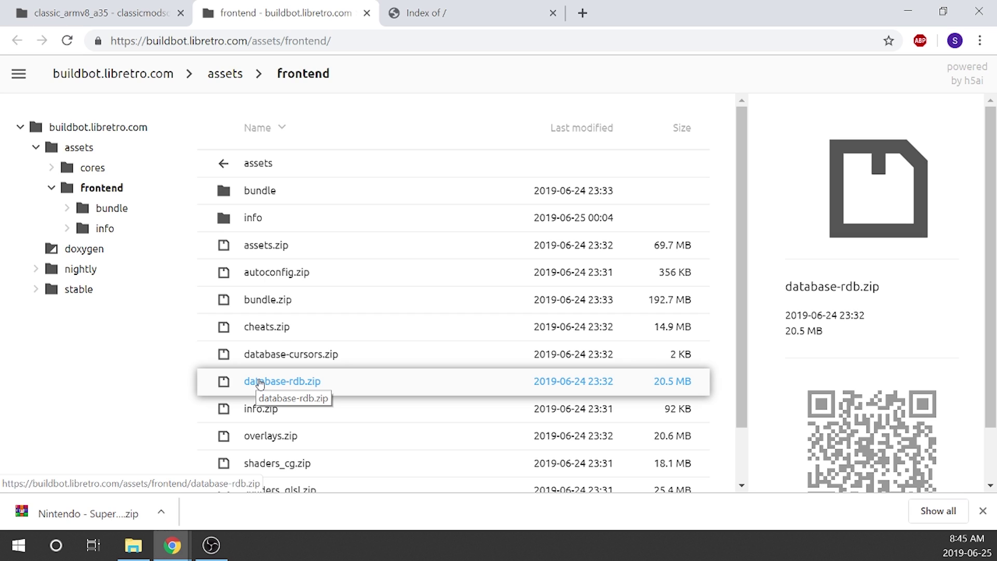
pyautogui.click(431, 13)
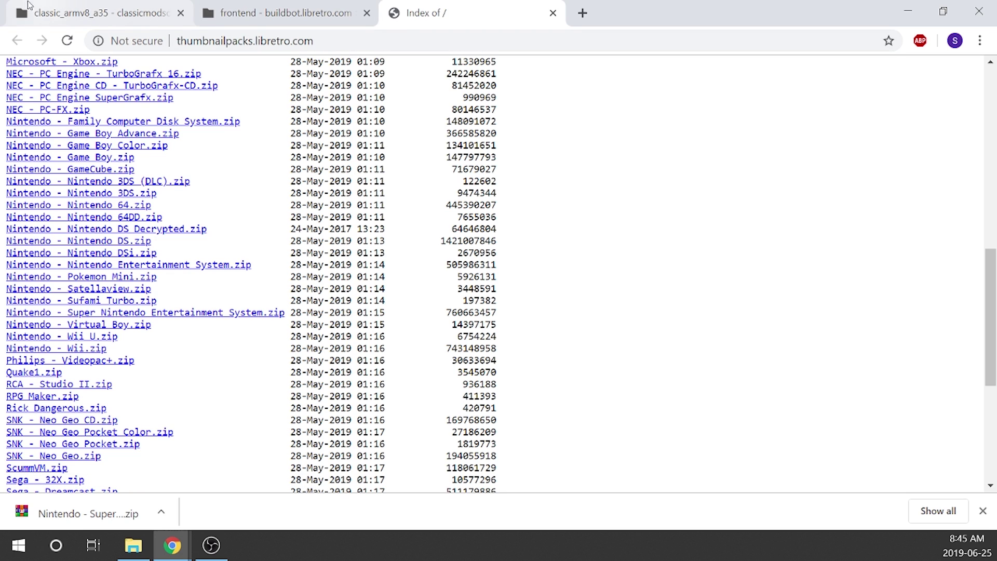
pyautogui.click(51, 10)
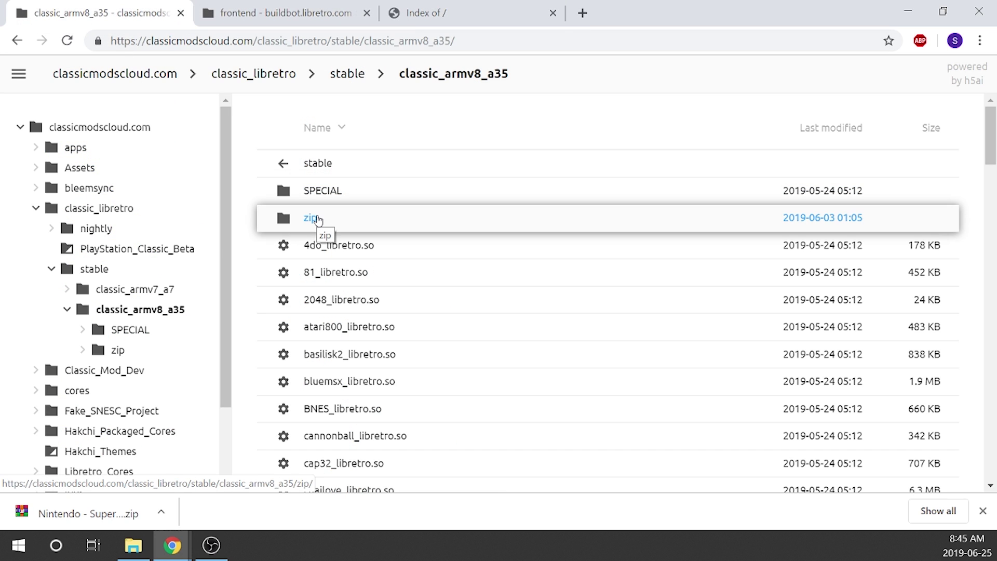
# Open the classic_armv8_a35 zip folder and save _all_cores.zip to the Desktop.
pyautogui.scroll(-20, 338, 249)
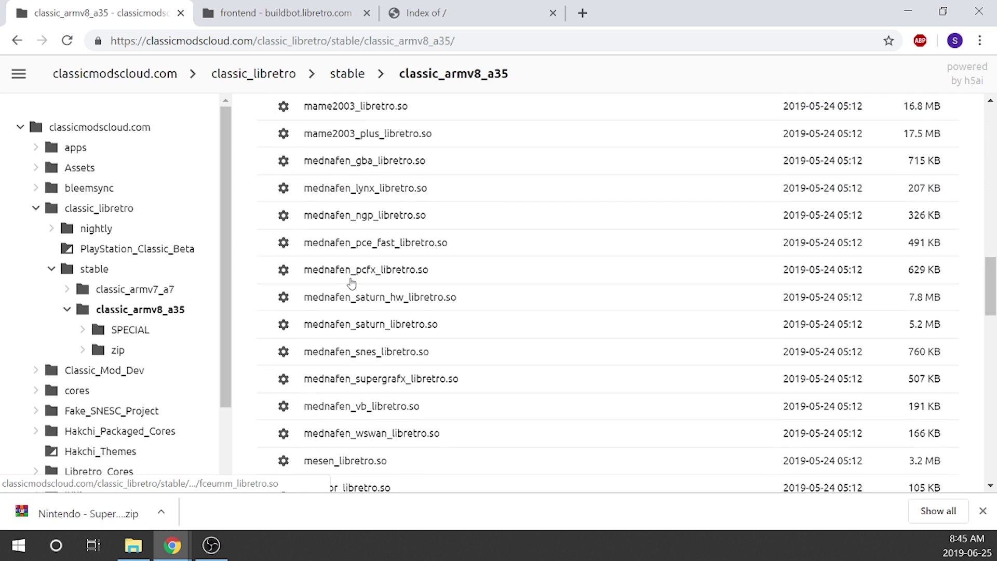
pyautogui.scroll(-20, 351, 283)
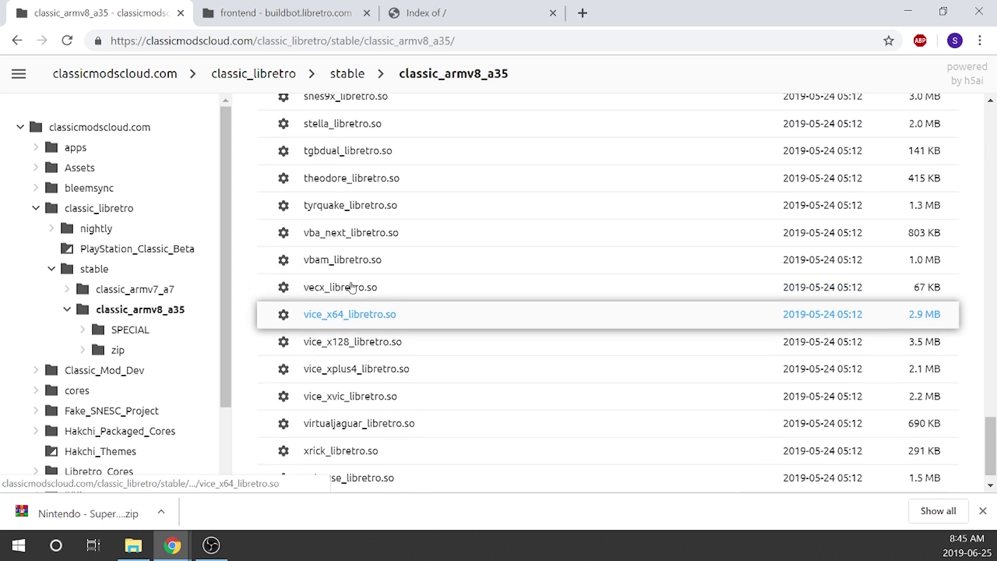
pyautogui.scroll(20, 351, 288)
pyautogui.click(310, 217)
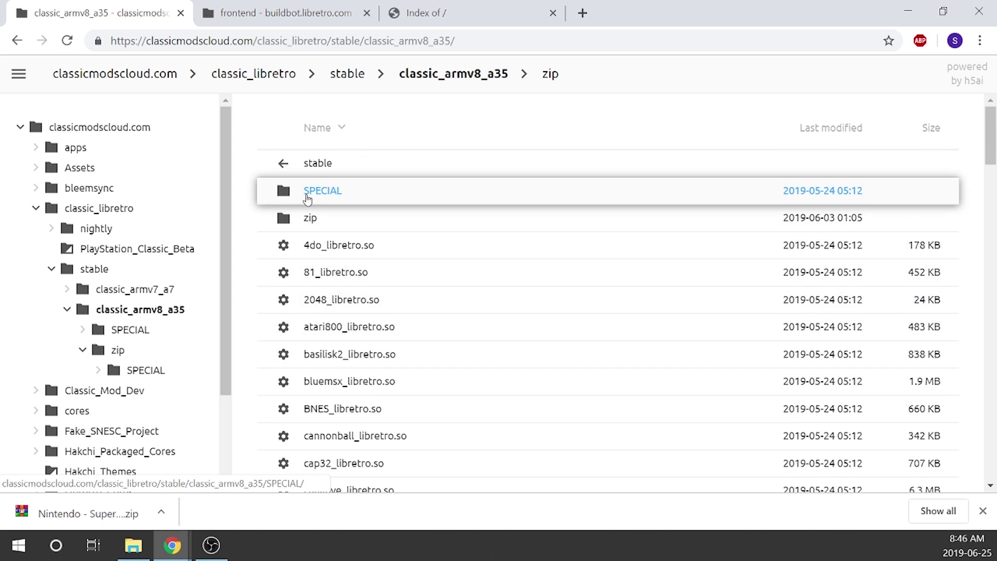
pyautogui.click(309, 218)
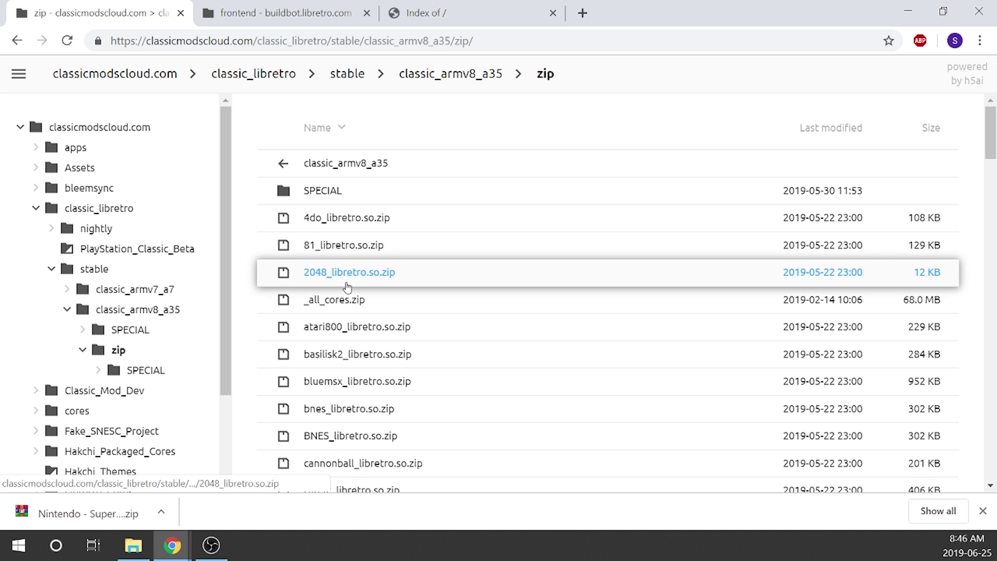
pyautogui.click(316, 304)
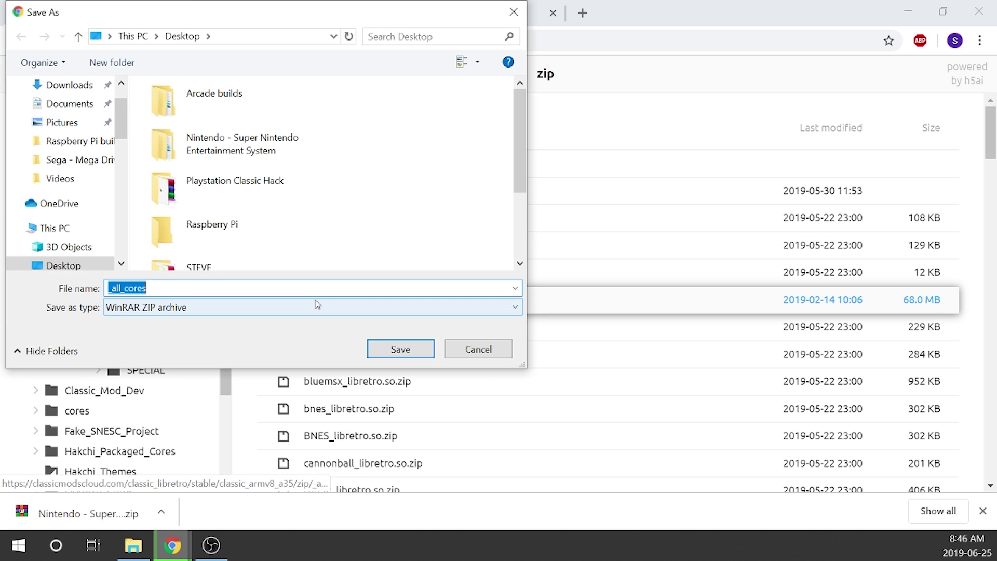
pyautogui.click(399, 349)
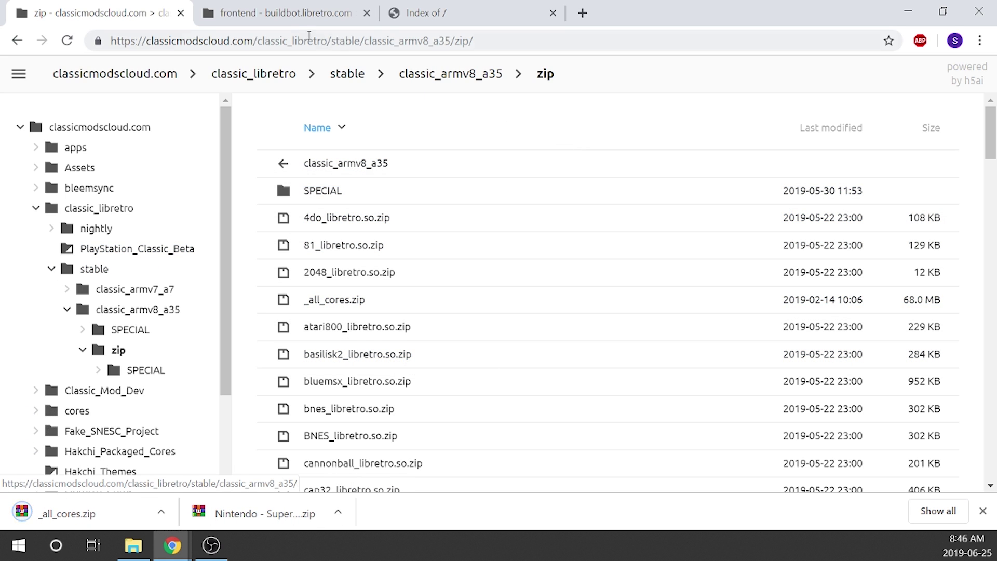
# Save database-rdb.zip from the buildbot frontend assets page to the Desktop.
pyautogui.click(287, 17)
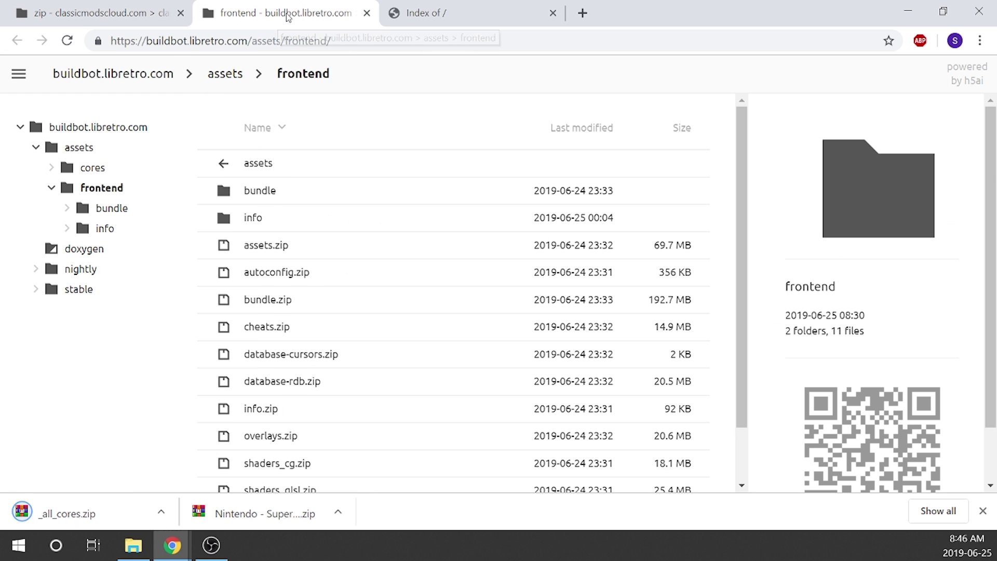
pyautogui.click(278, 383)
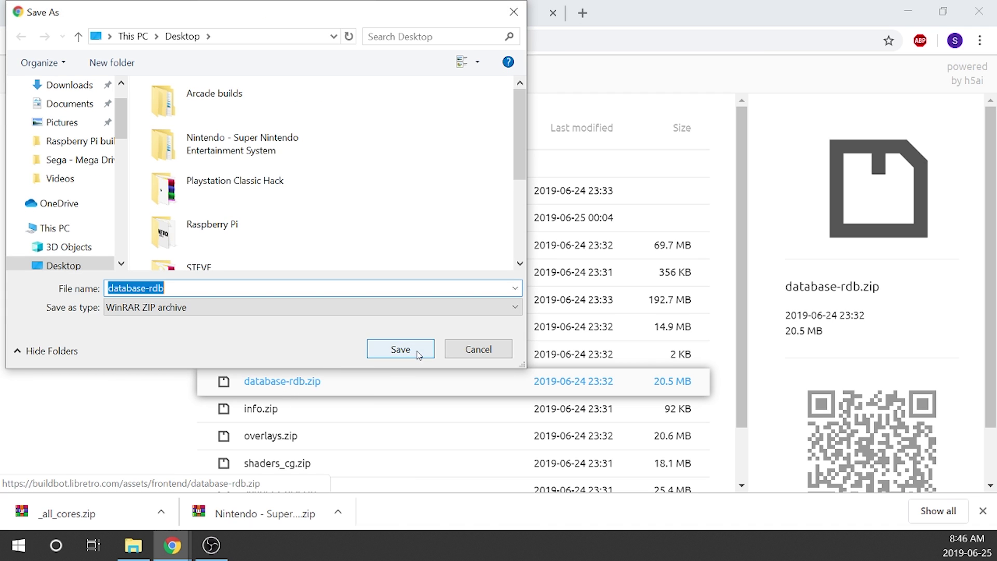
pyautogui.click(417, 351)
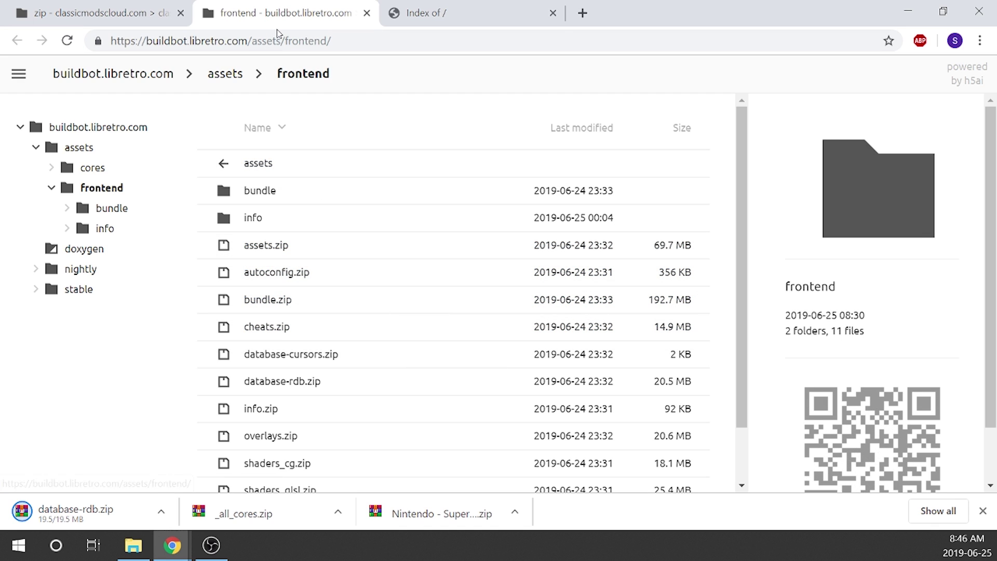
# Download the Nintendo - Super Nintendo Entertainment System thumbnail zip, then minimize Chrome.
pyautogui.click(443, 17)
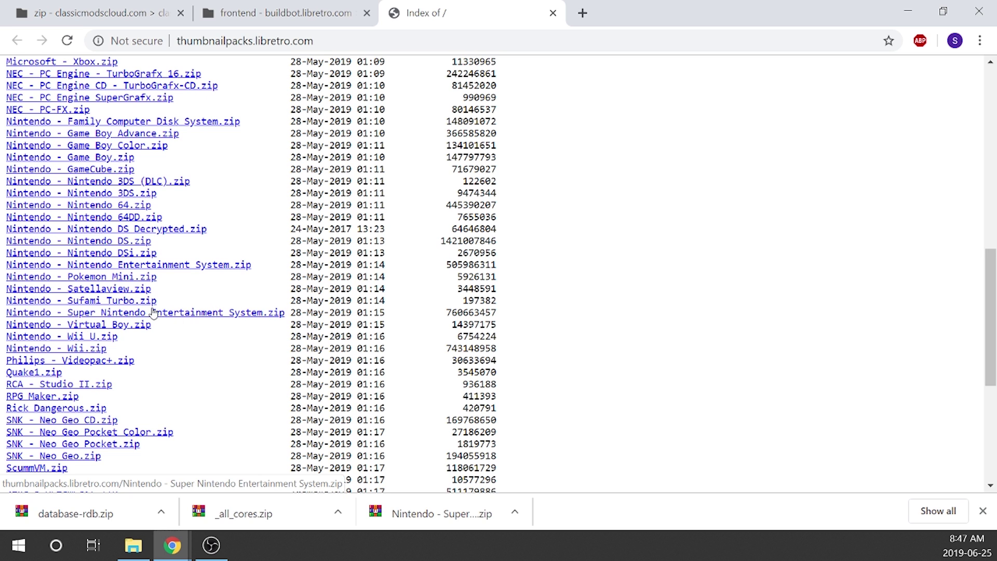
pyautogui.scroll(7, 213, 161)
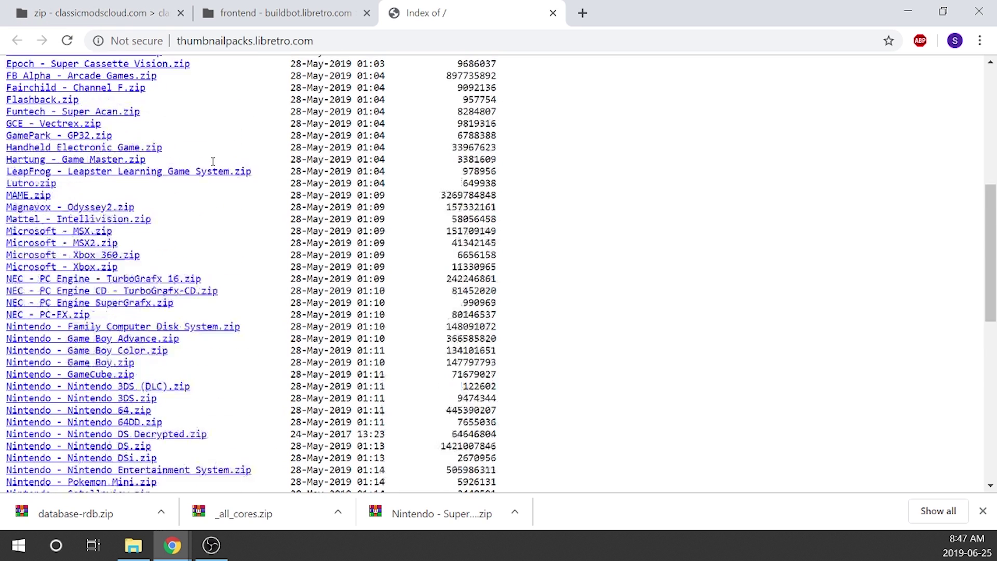
pyautogui.scroll(6, 213, 161)
pyautogui.scroll(-5, 31, 99)
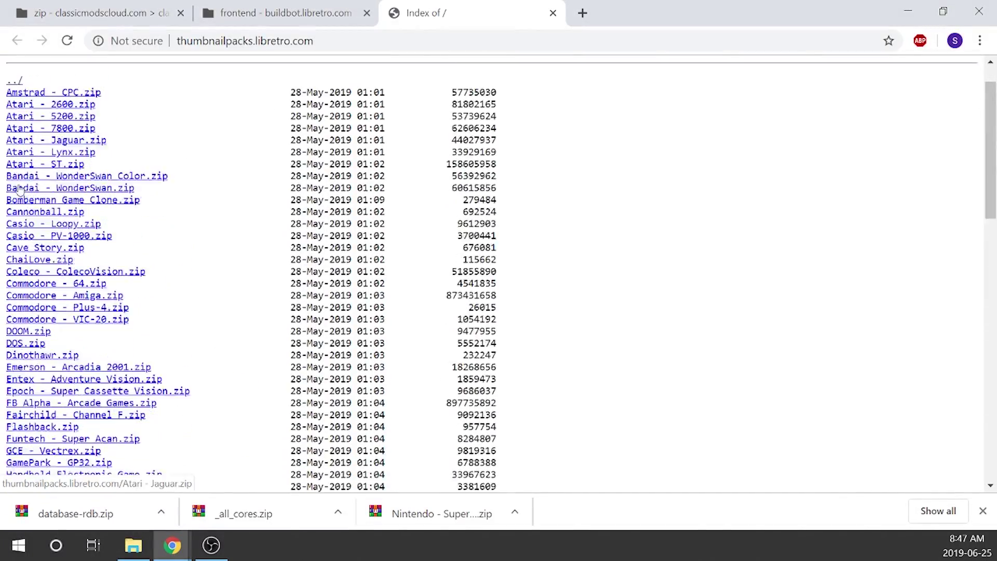
pyautogui.scroll(3, 31, 98)
pyautogui.scroll(-17, 61, 206)
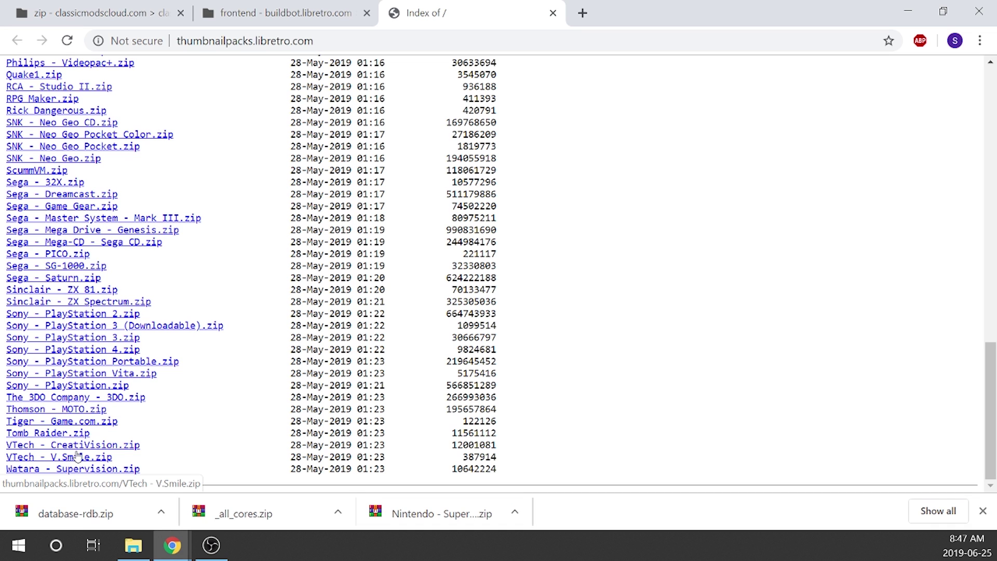
pyautogui.scroll(2, 146, 419)
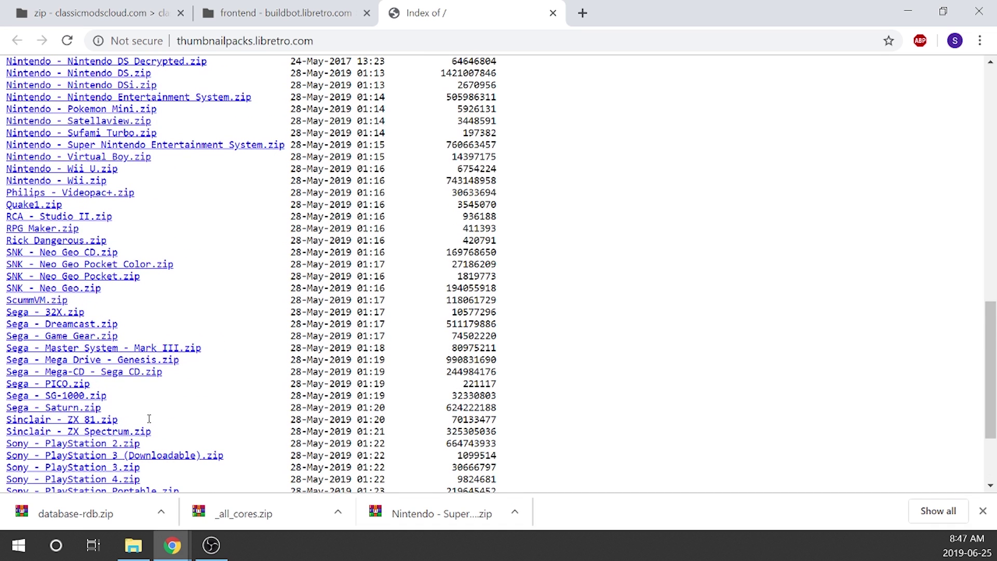
pyautogui.click(445, 515)
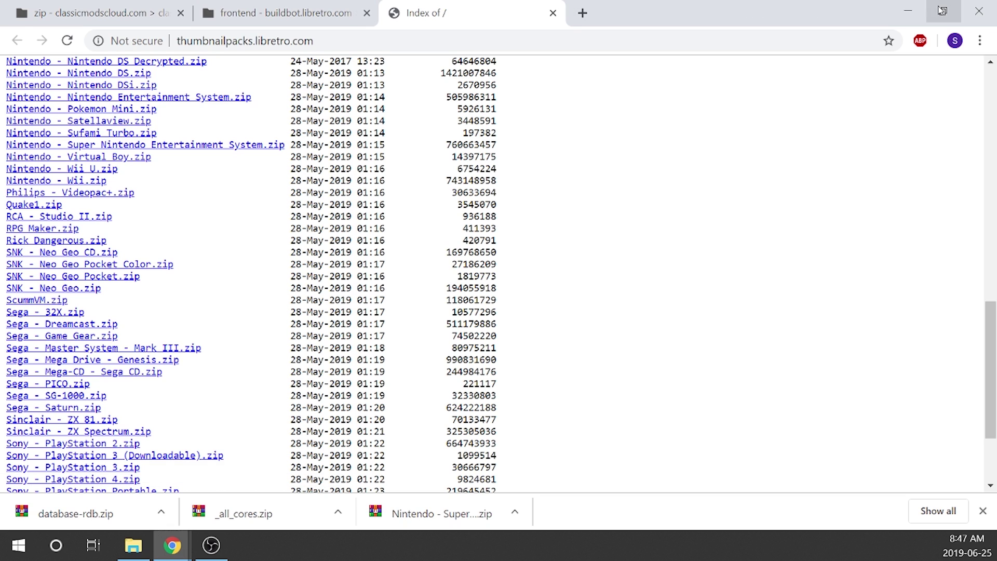
pyautogui.click(908, 12)
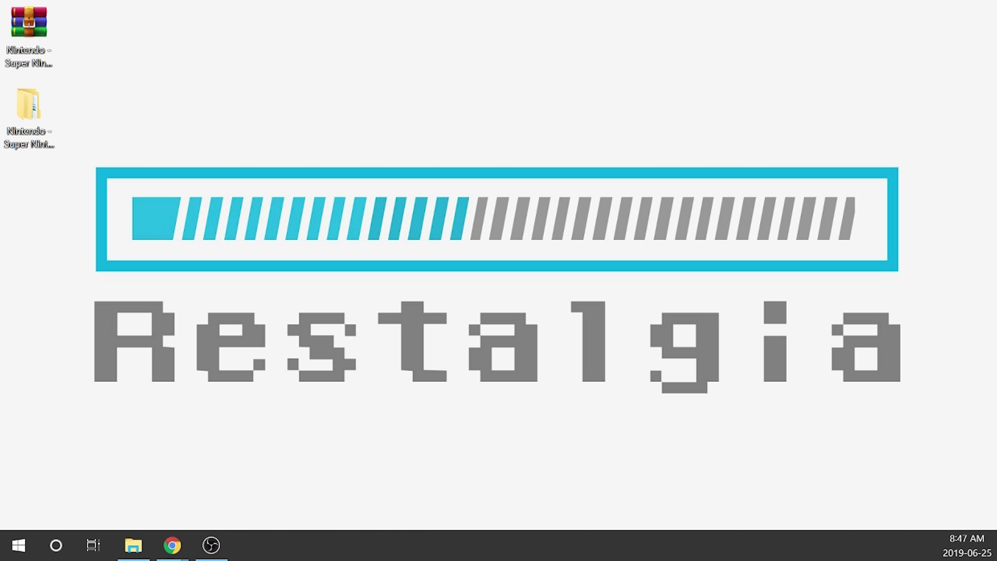
# Place both archives on the desktop and extract _all_cores into its own folder with WinRAR.
pyautogui.moveTo(216, 197); pyautogui.dragTo(66, 188)
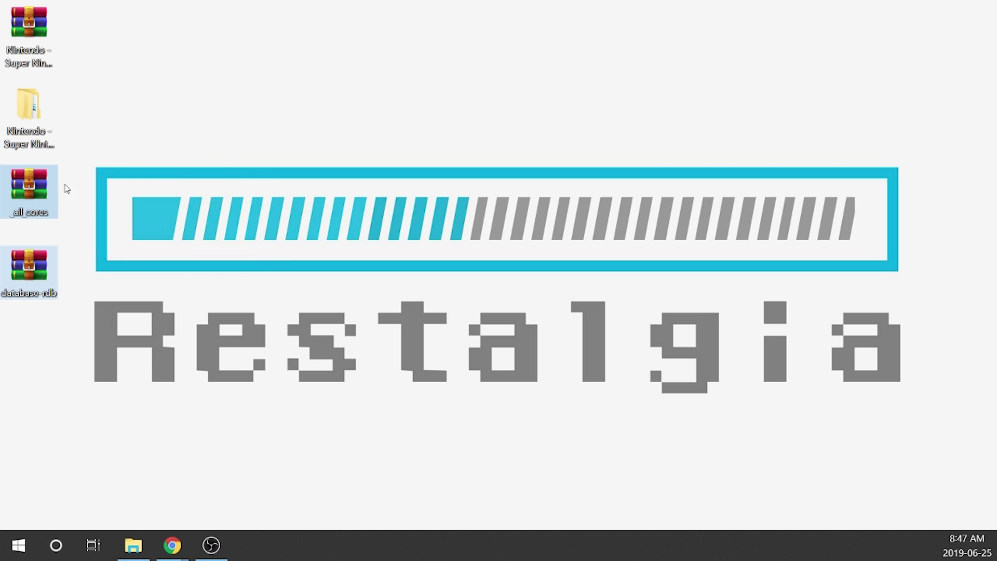
pyautogui.click(111, 192)
pyautogui.rightClick(30, 192)
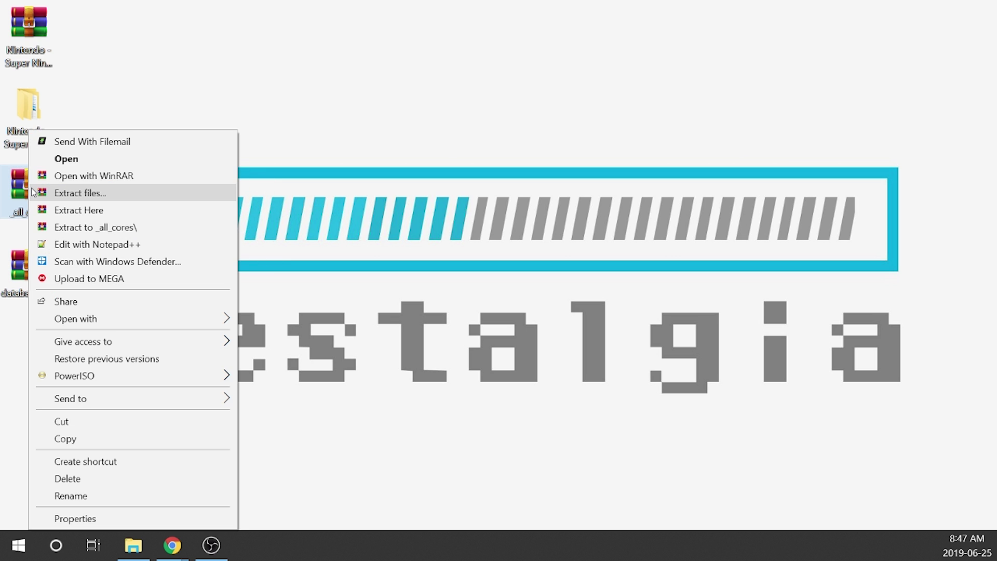
pyautogui.click(138, 228)
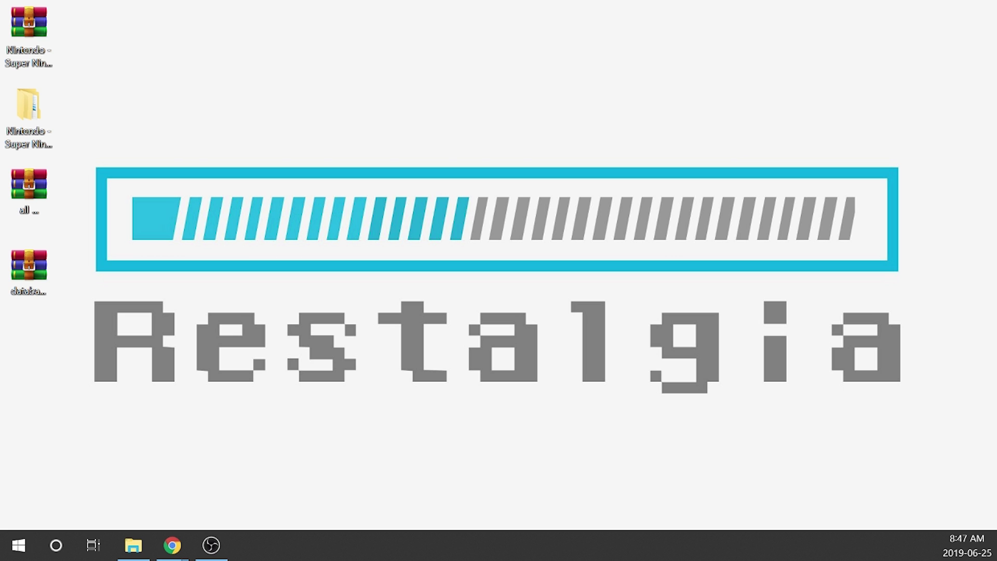
pyautogui.moveTo(136, 155); pyautogui.dragTo(75, 197)
# Extract database-rdb into its own database-rdb folder with WinRAR.
pyautogui.rightClick(17, 289)
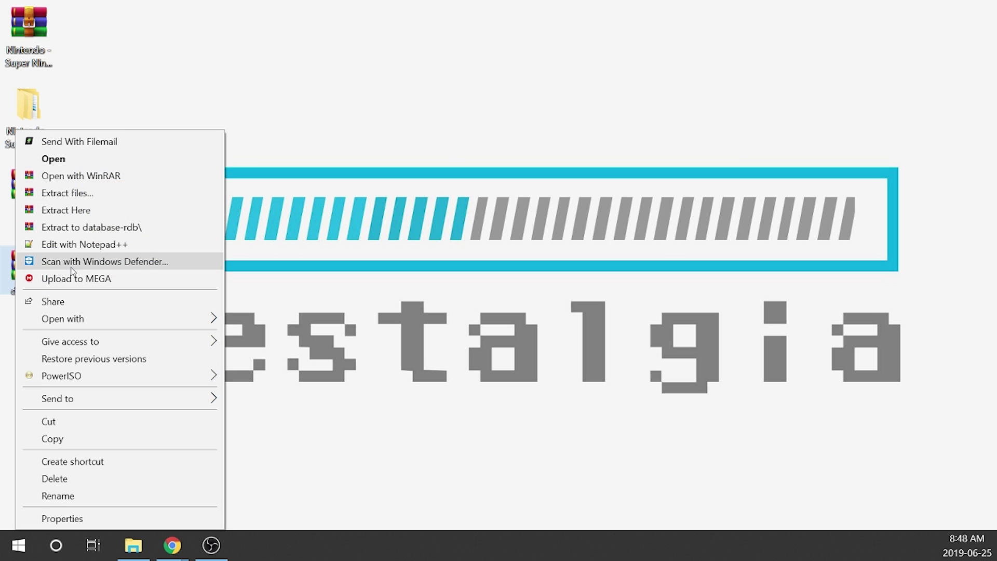
pyautogui.click(91, 227)
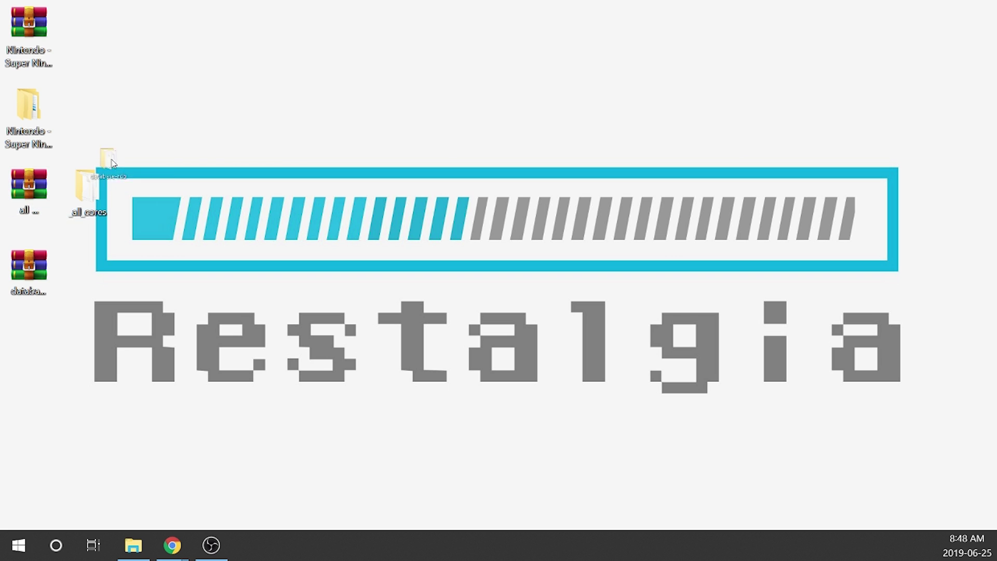
pyautogui.click(76, 270)
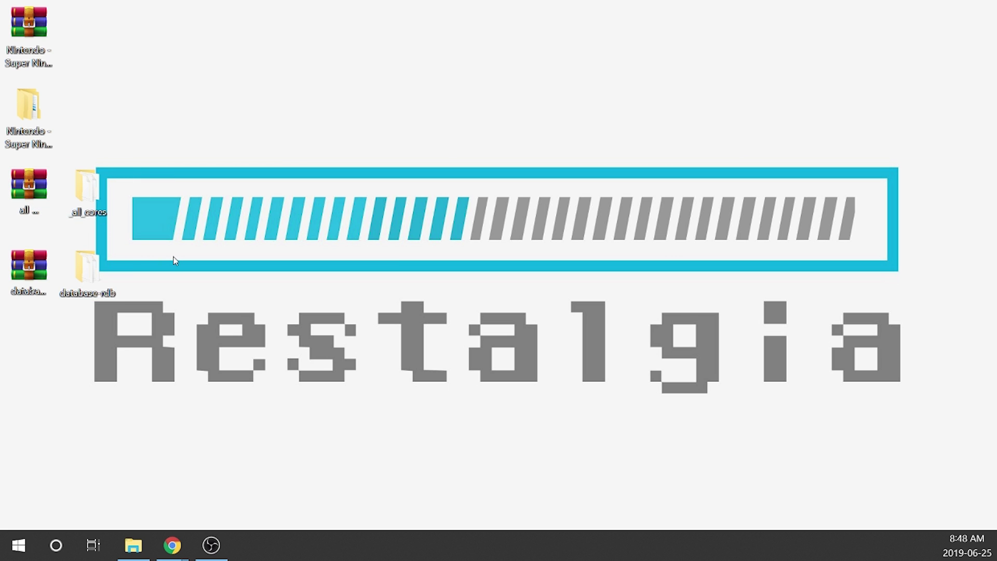
pyautogui.click(36, 139)
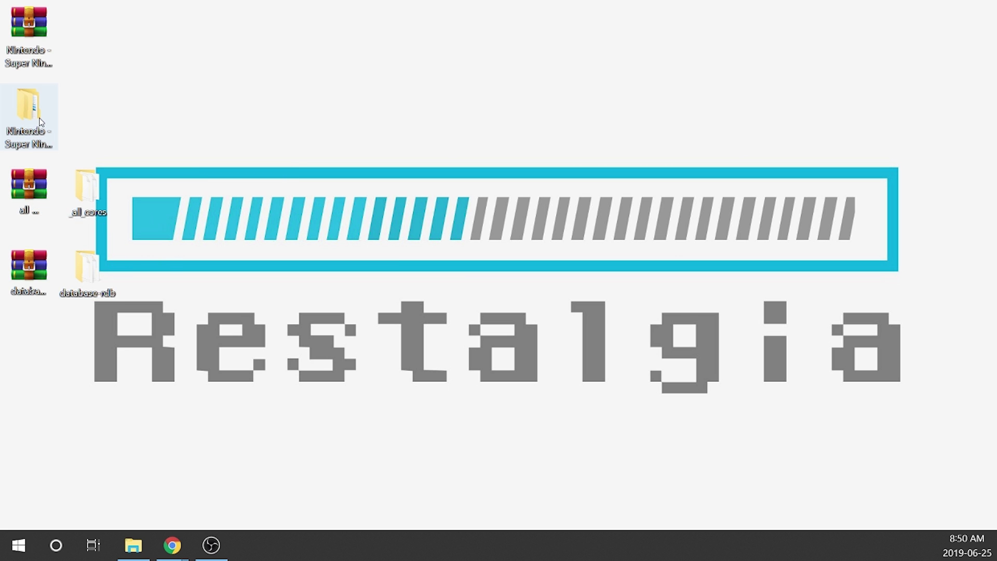
# Browse the Super Nintendo pack's Named_Boxarts images, then close it and open the SONY (I:) drive.
pyautogui.doubleClick(40, 121)
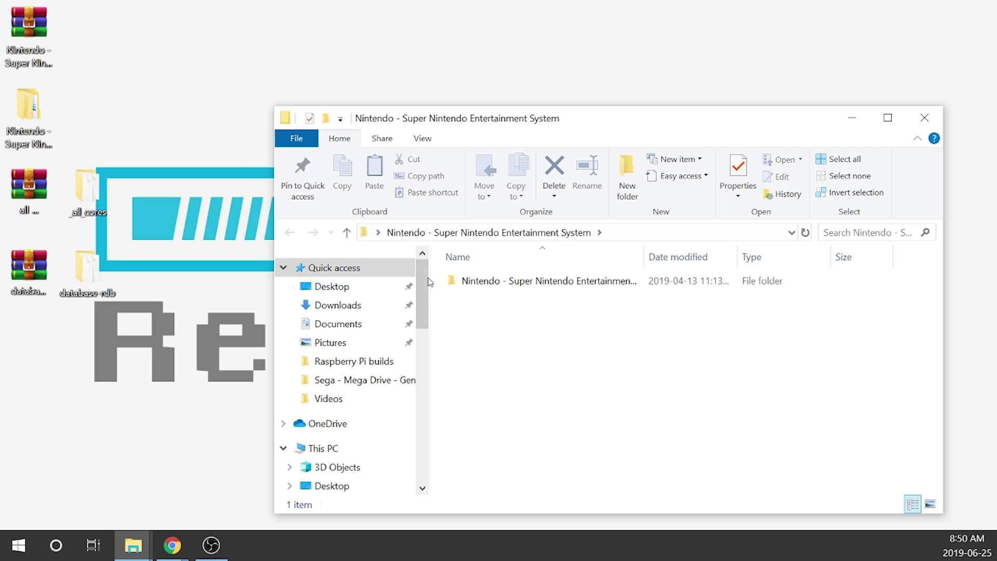
pyautogui.doubleClick(500, 286)
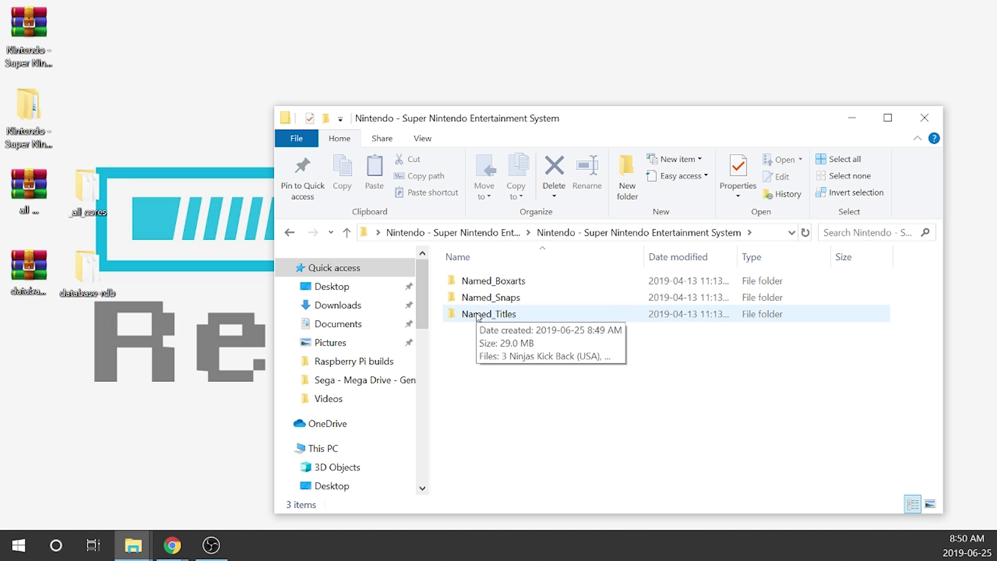
pyautogui.doubleClick(481, 281)
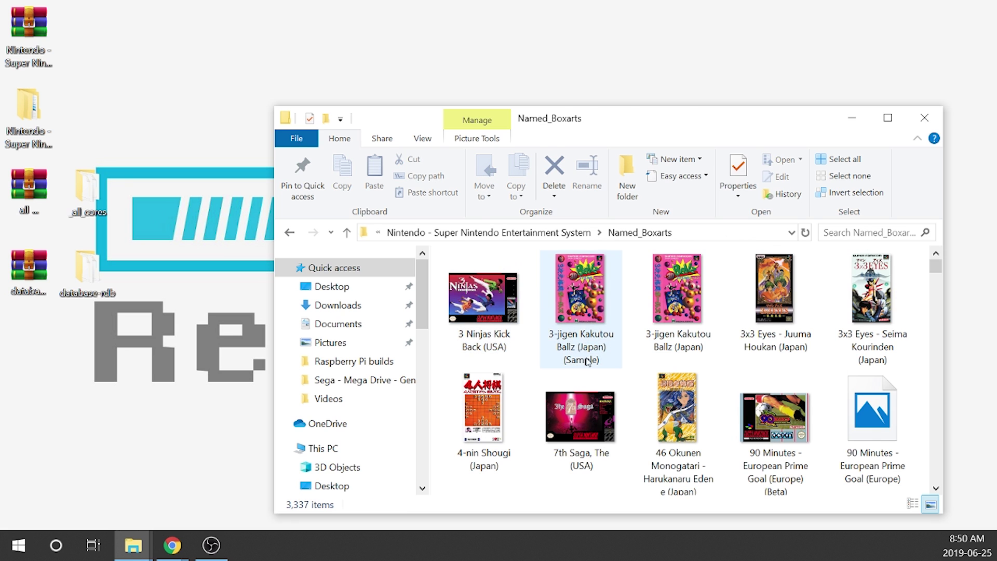
pyautogui.scroll(-8, 588, 378)
pyautogui.scroll(-10, 587, 379)
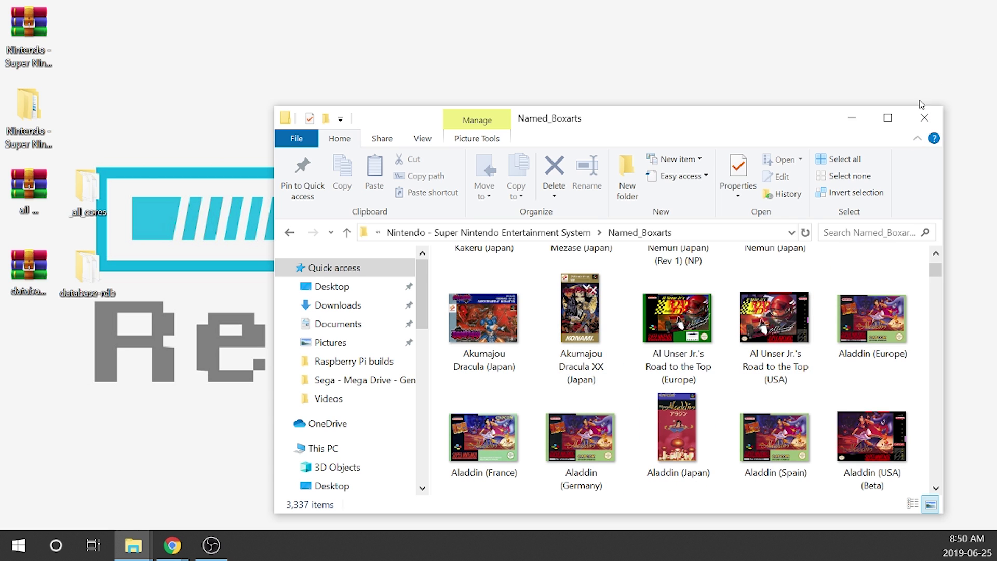
pyautogui.click(924, 118)
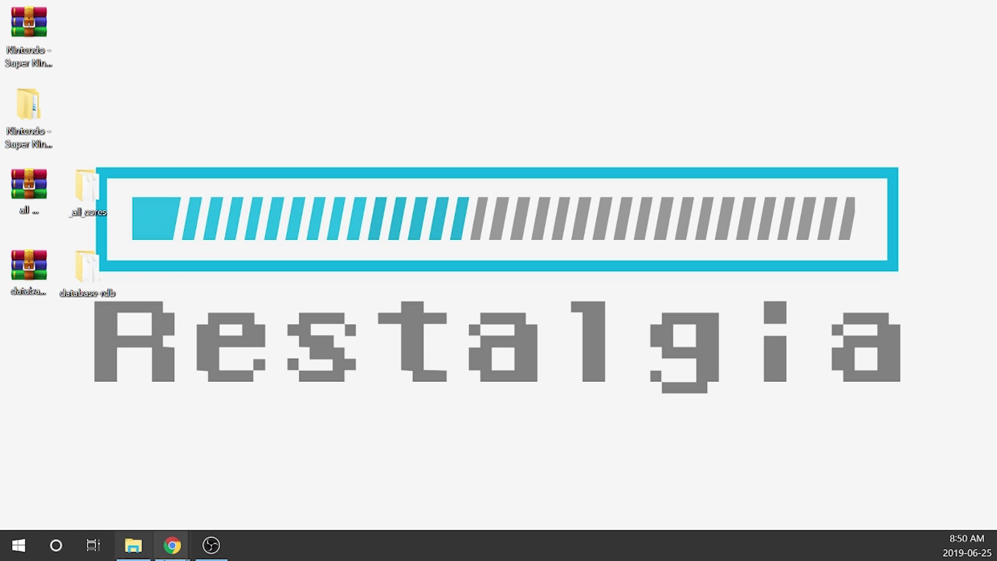
pyautogui.click(139, 554)
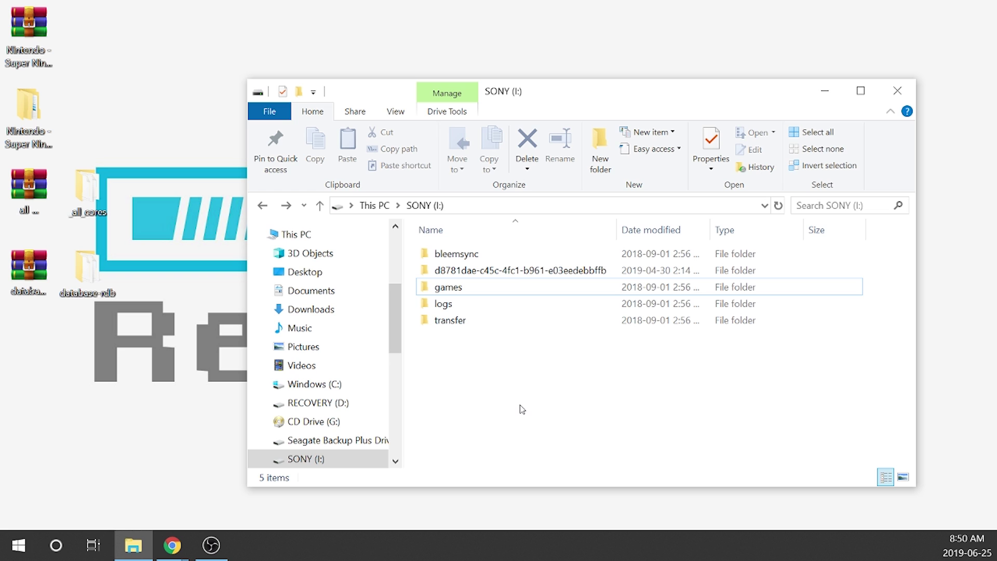
# Navigate to bleemsync\opt\retroarch\.config\retroarch\cores on SONY (I:), showing pcsx_rearmed_libretro.so.
pyautogui.click(462, 258)
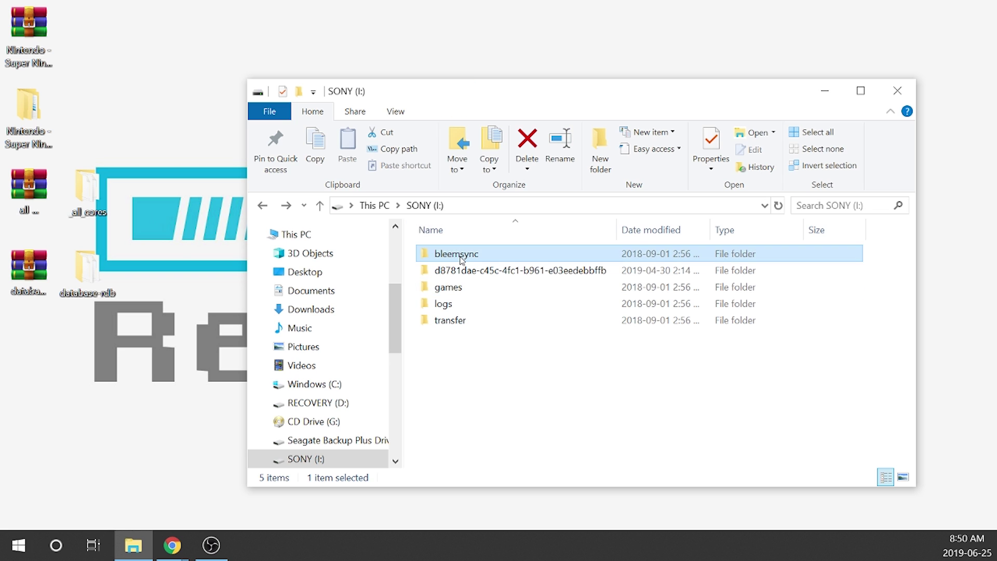
pyautogui.doubleClick(462, 258)
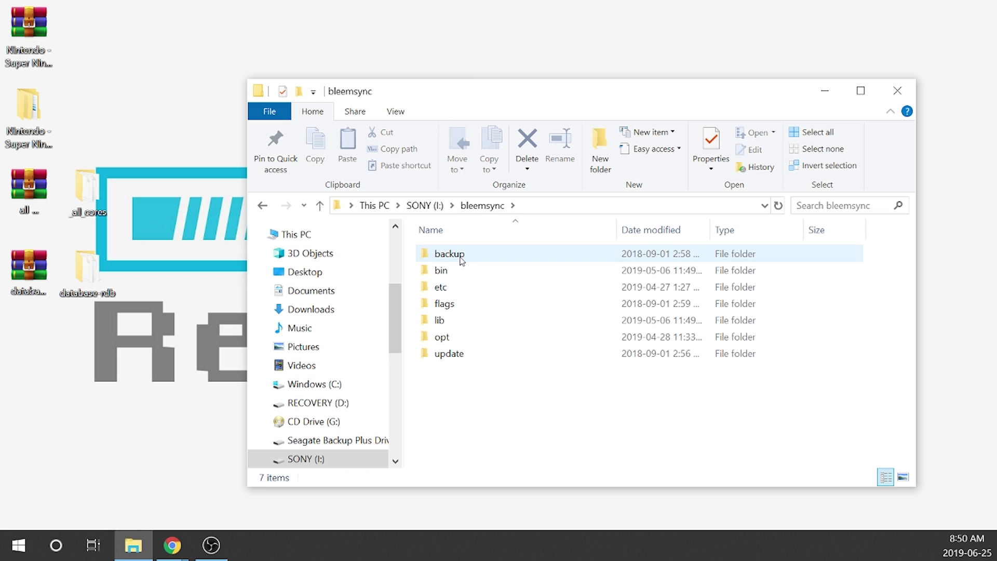
pyautogui.doubleClick(448, 337)
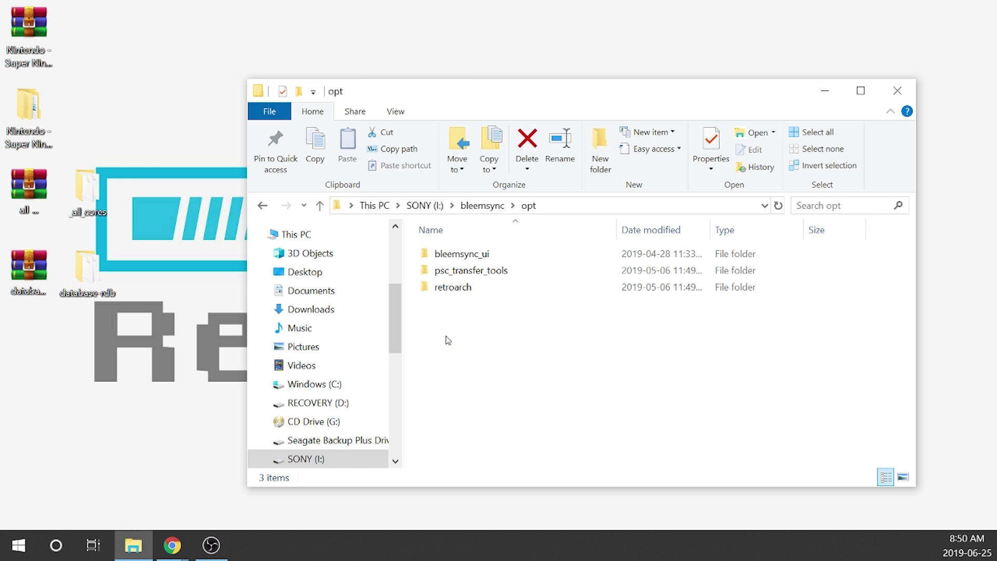
pyautogui.doubleClick(457, 291)
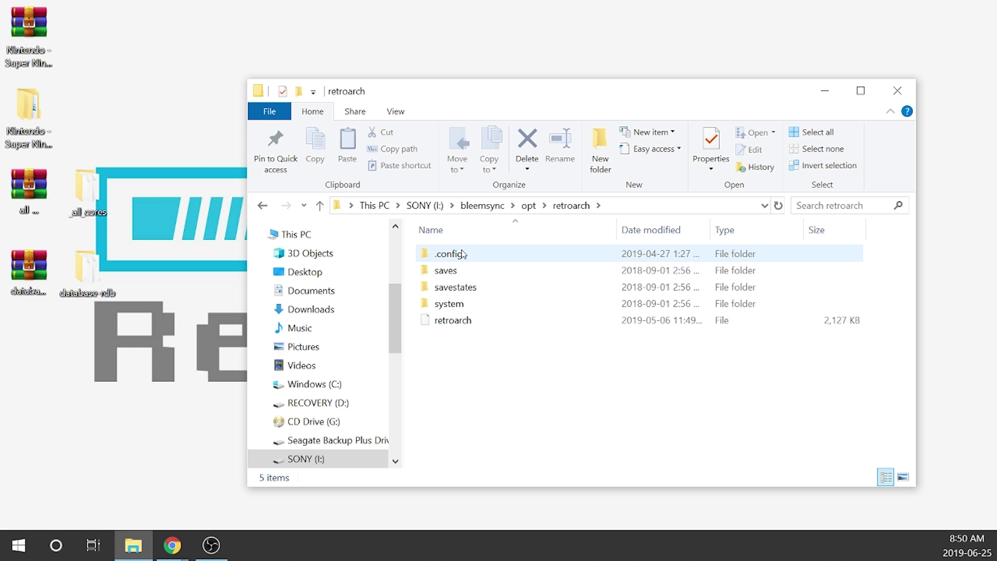
pyautogui.doubleClick(462, 254)
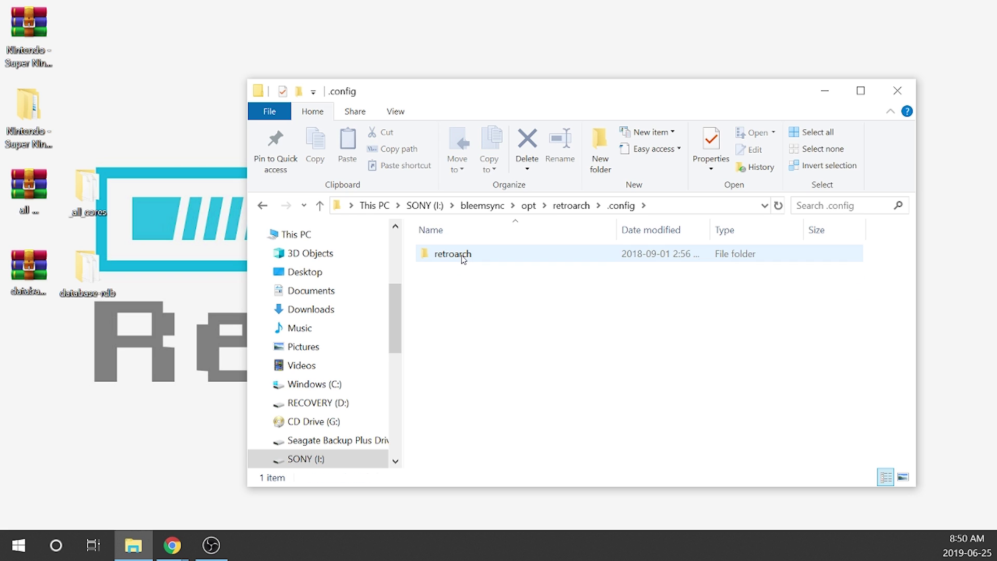
pyautogui.doubleClick(453, 254)
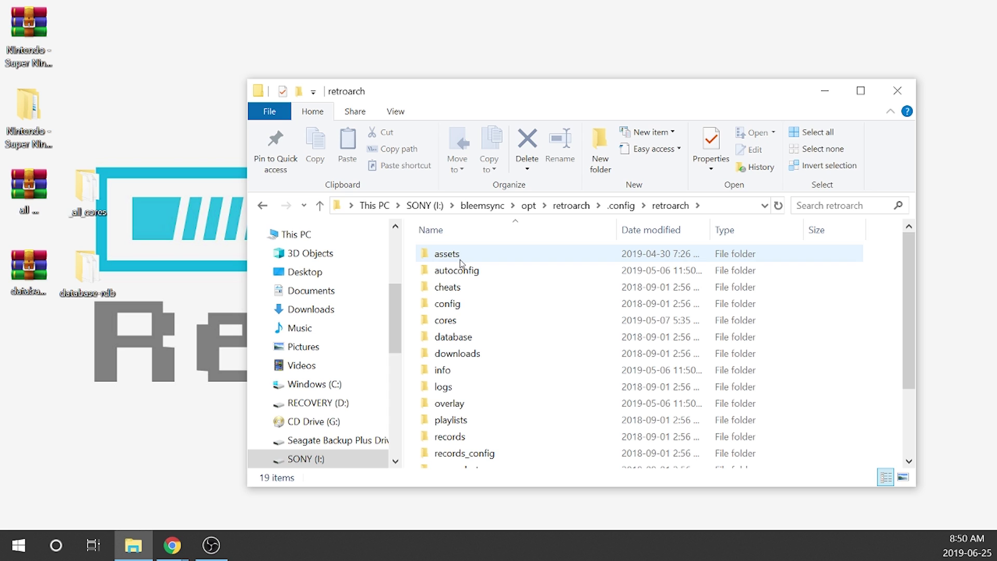
pyautogui.scroll(-2, 446, 442)
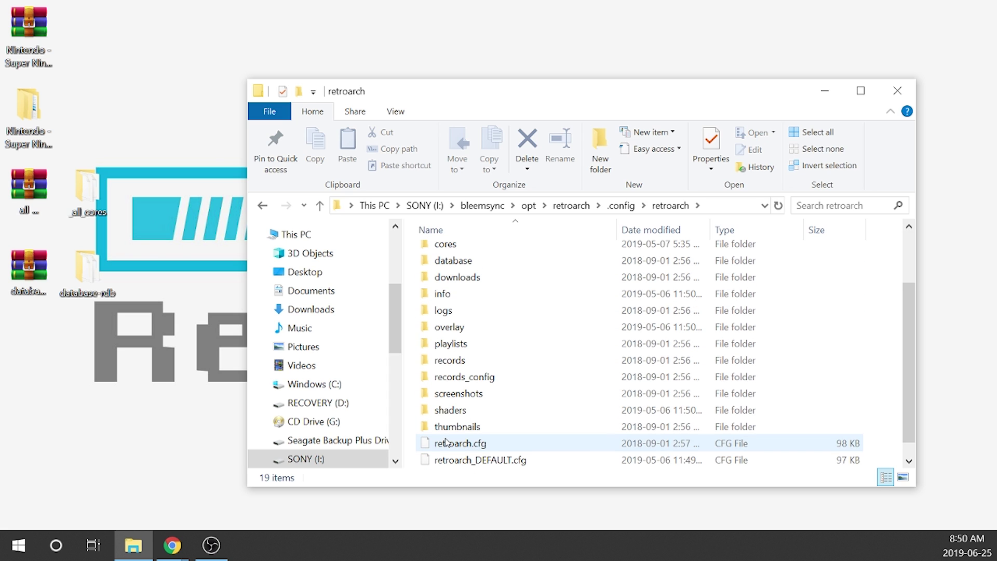
pyautogui.scroll(2, 445, 442)
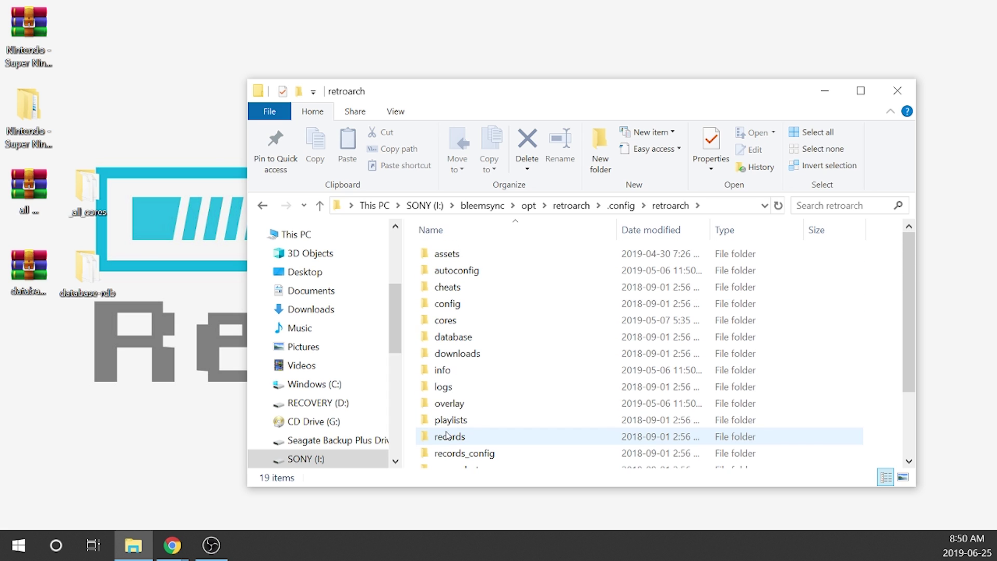
pyautogui.doubleClick(446, 320)
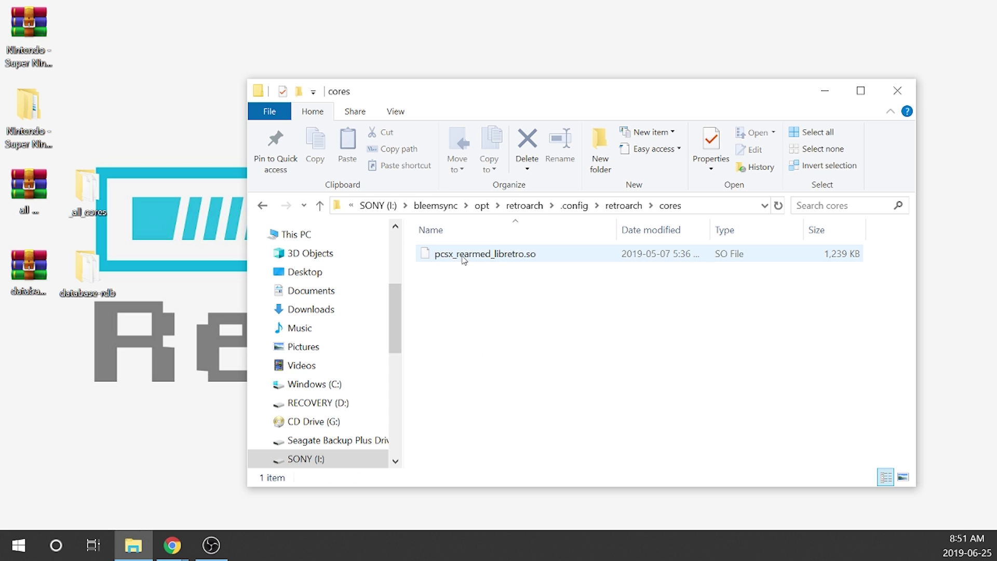
# Open the _all_cores folder and select all 91 core files.
pyautogui.doubleClick(84, 187)
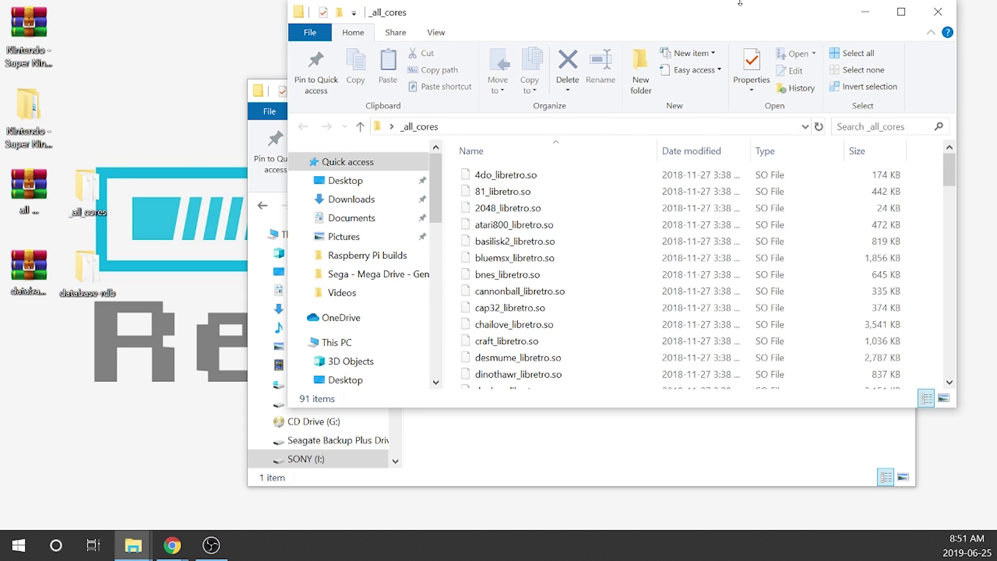
pyautogui.click(549, 257)
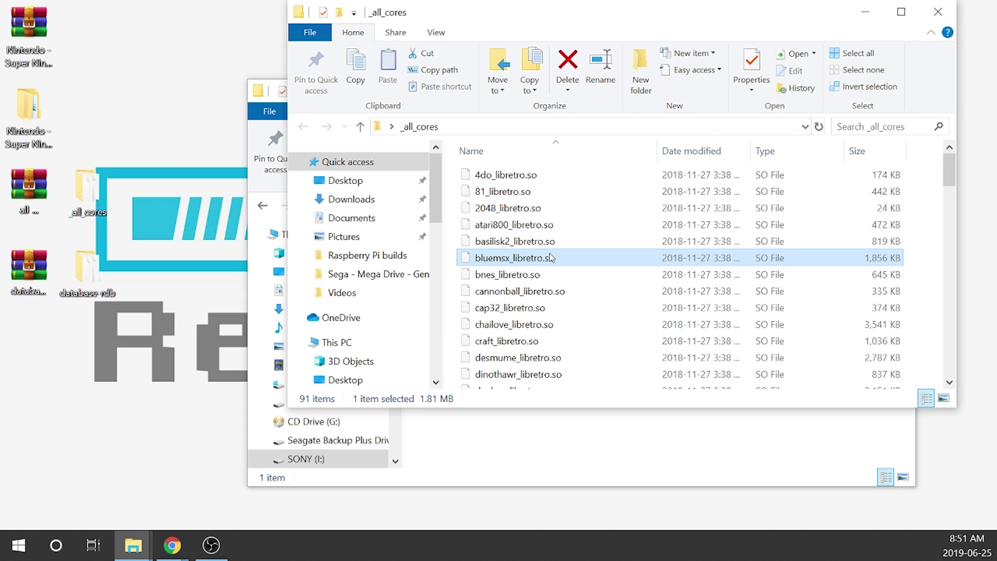
pyautogui.hotkey('ctrl', 'a')
pyautogui.scroll(-7, 546, 270)
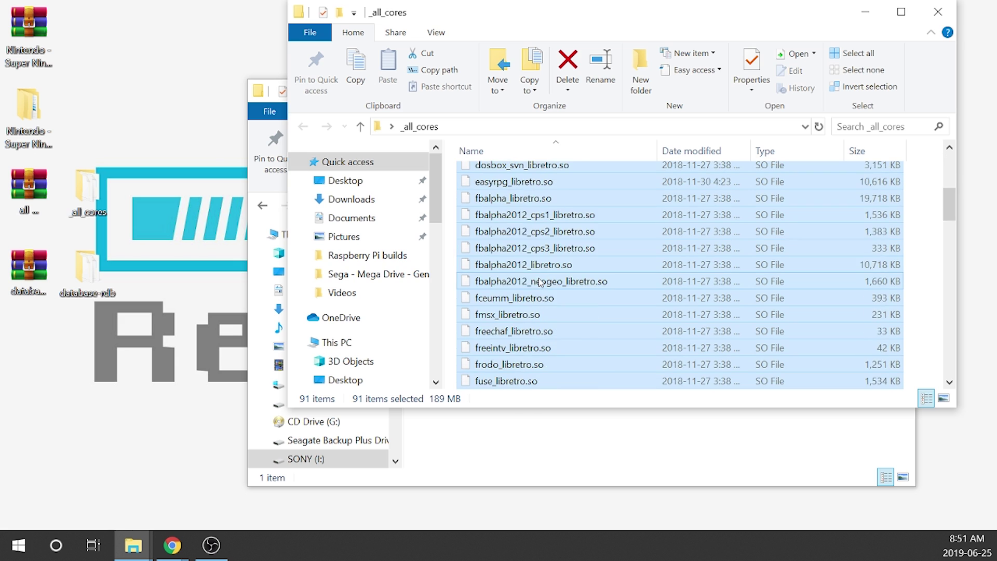
pyautogui.scroll(-13, 540, 282)
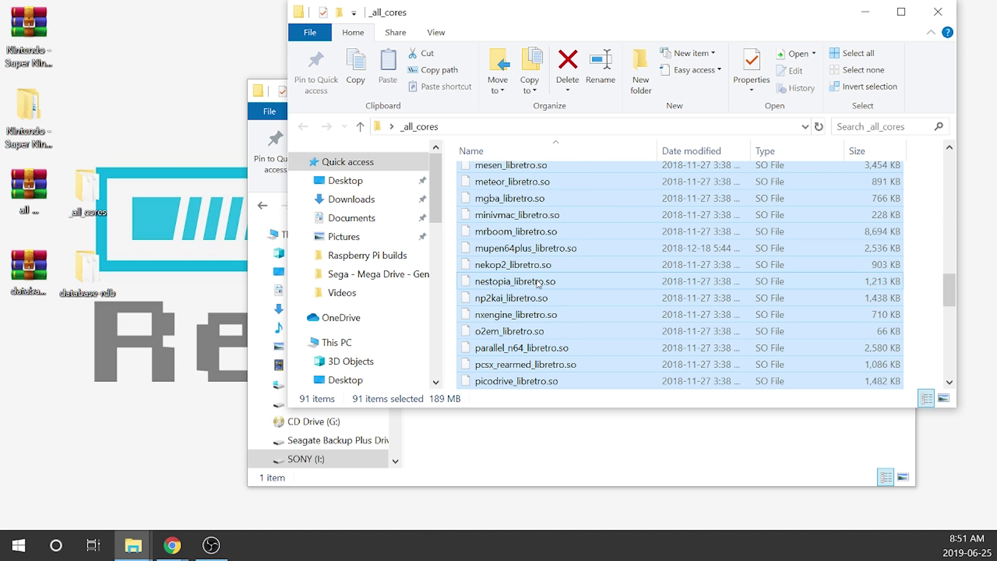
pyautogui.scroll(-2, 538, 282)
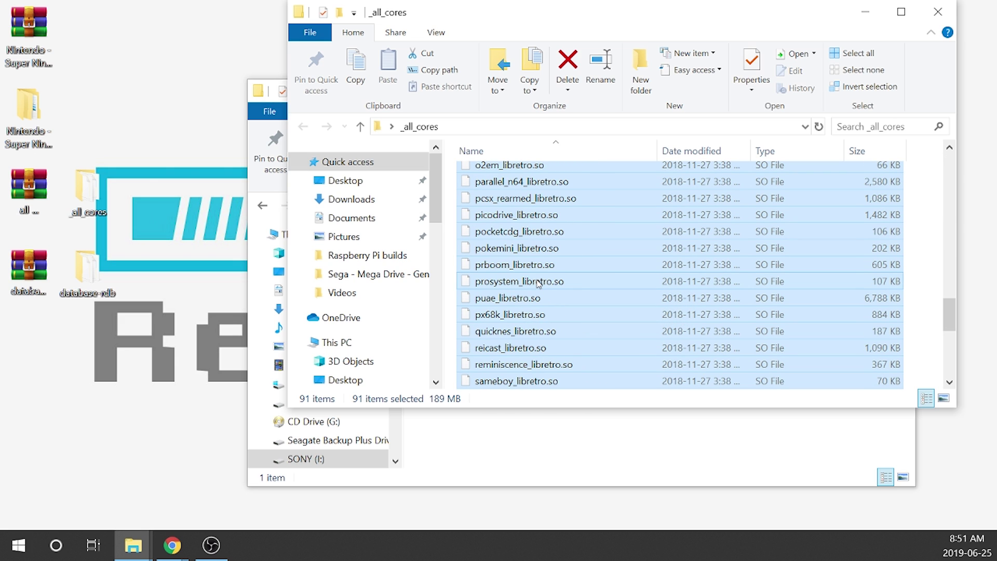
pyautogui.scroll(-5, 537, 286)
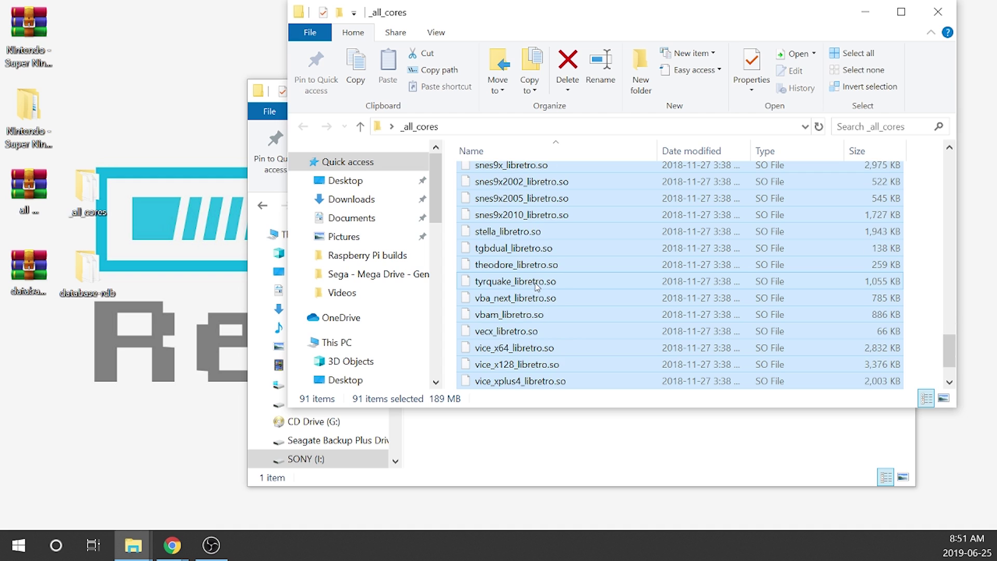
pyautogui.scroll(-1, 537, 285)
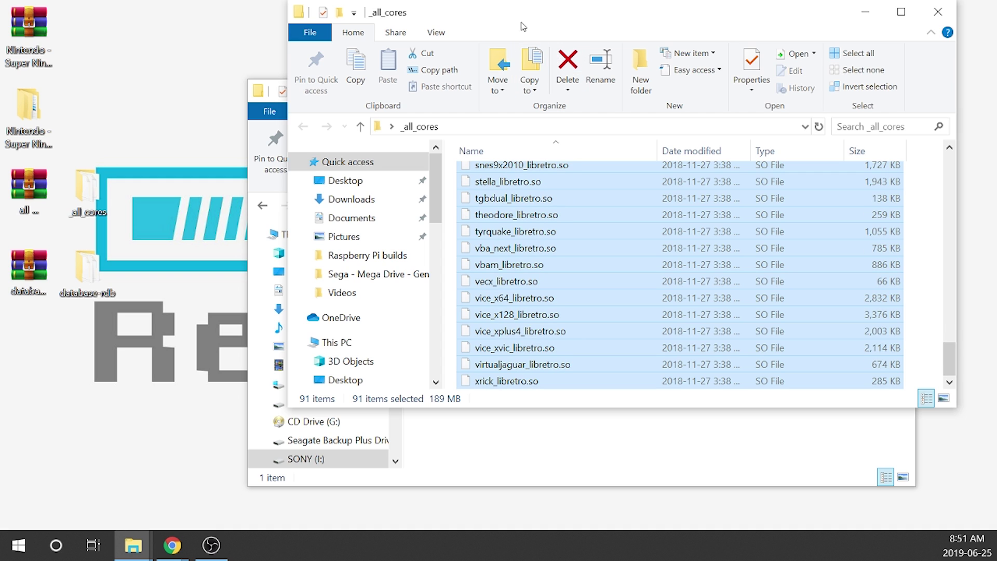
# Snap _all_cores and cores side by side and copy the 91 cores, skipping pcsx_rearmed_libretro.so.
pyautogui.moveTo(525, 11); pyautogui.dragTo(274, 126)
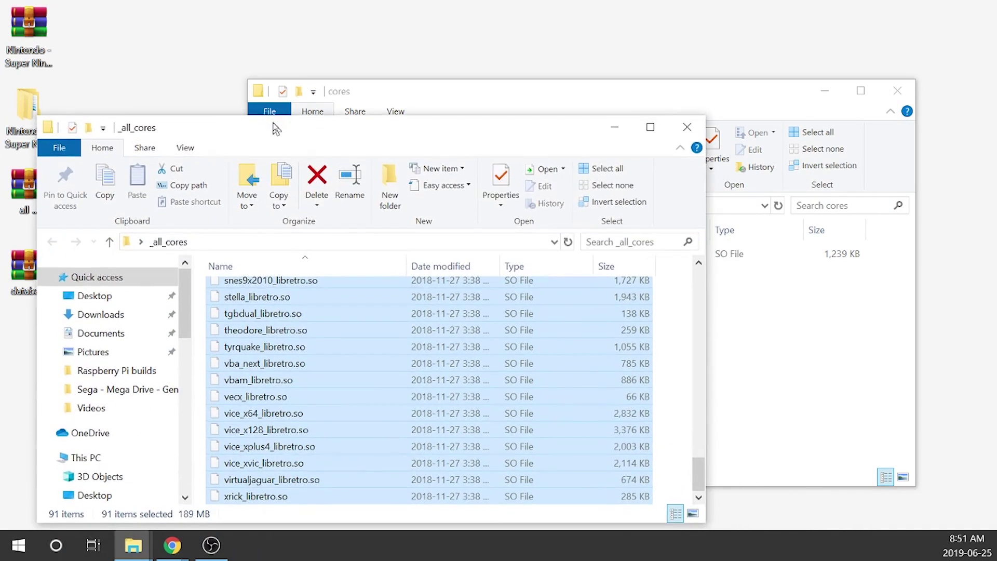
pyautogui.moveTo(554, 83); pyautogui.dragTo(994, 104)
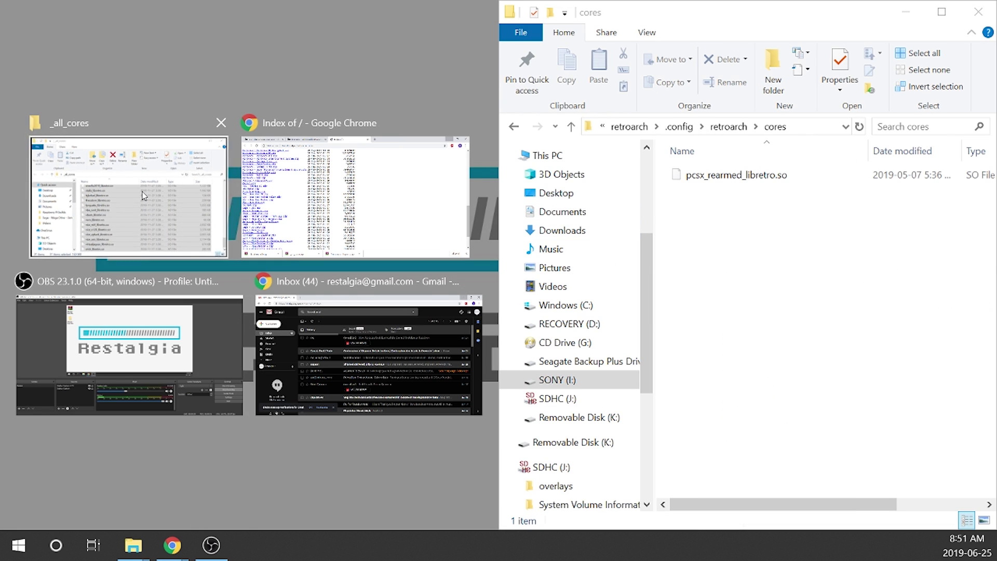
pyautogui.click(200, 156)
pyautogui.moveTo(306, 260); pyautogui.dragTo(806, 275)
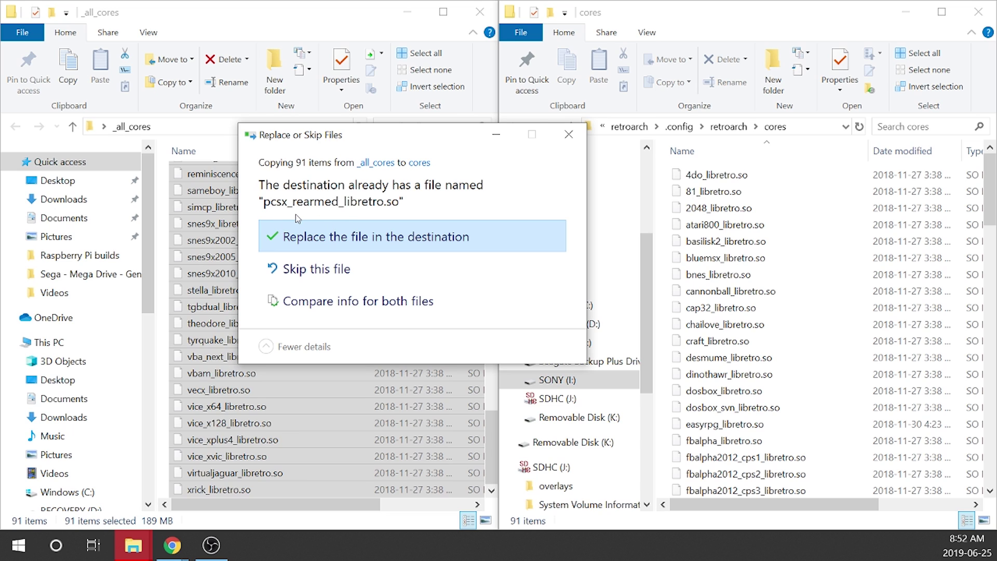
pyautogui.click(302, 273)
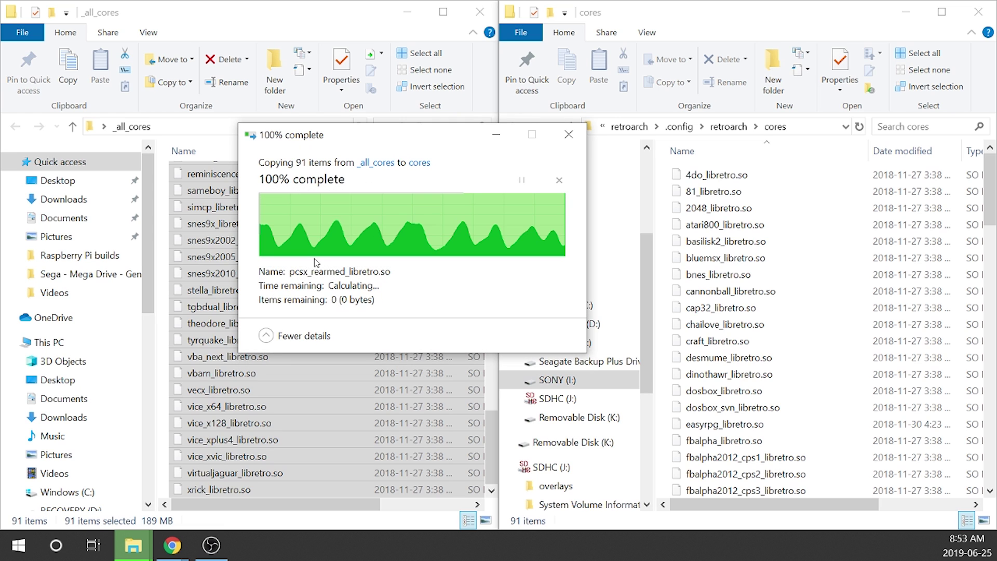
# Clear the selection in cores and close the _all_cores window.
pyautogui.click(846, 357)
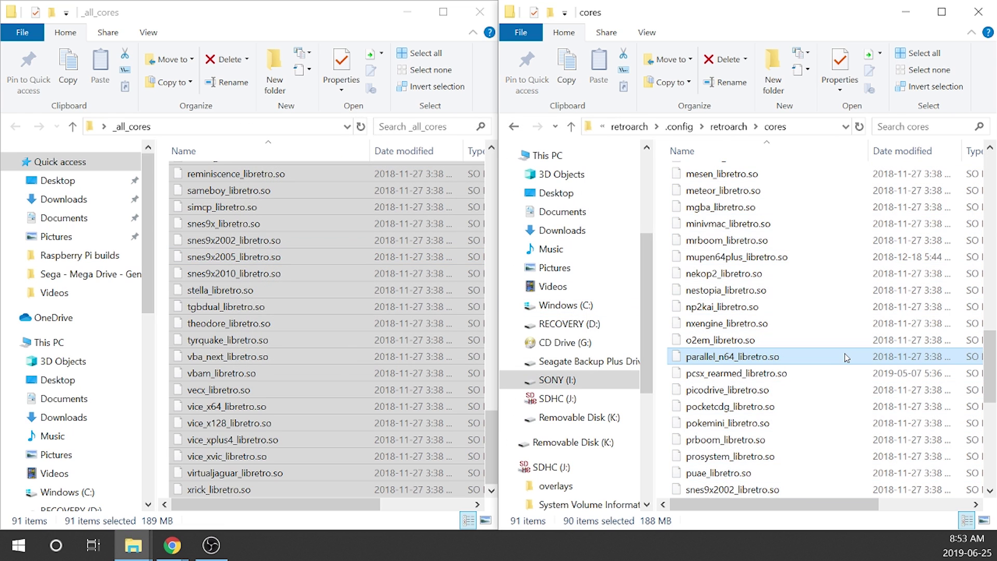
pyautogui.scroll(10, 829, 366)
pyautogui.scroll(3, 828, 367)
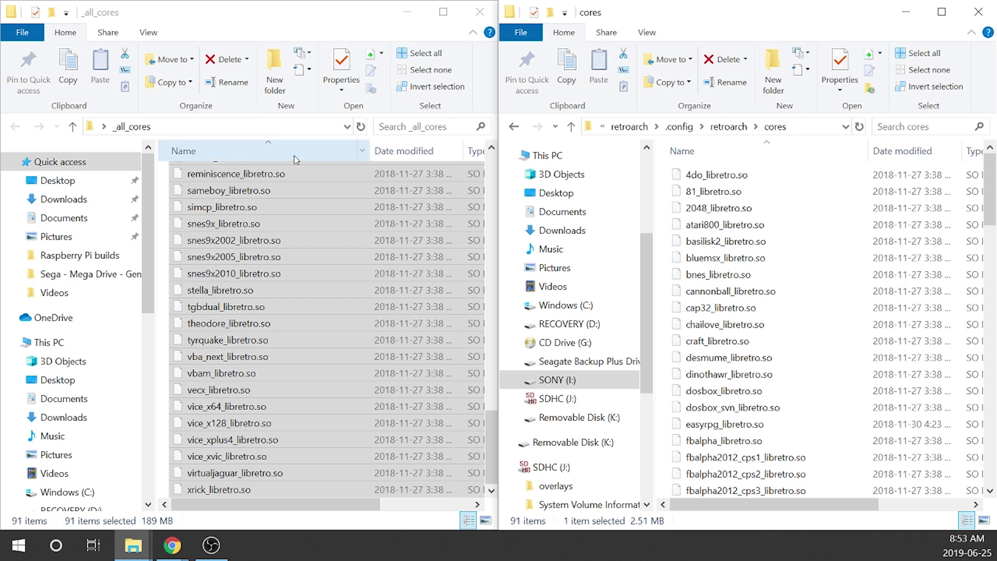
pyautogui.click(480, 11)
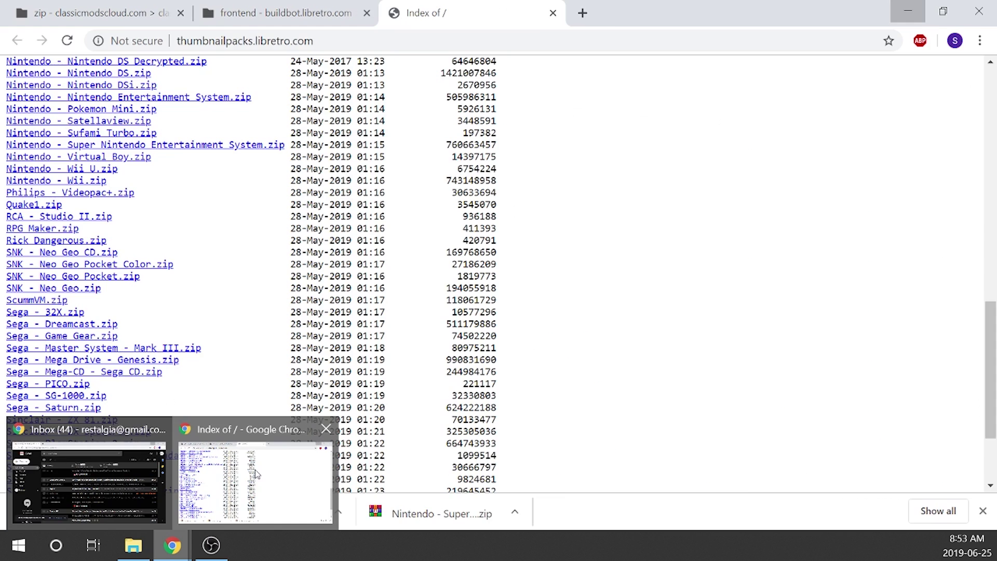
# Save CORE_PSC_PPSSPP.zip (12.1 MB) from the SPECIAL folder to the Desktop, then minimize Chrome.
pyautogui.click(255, 474)
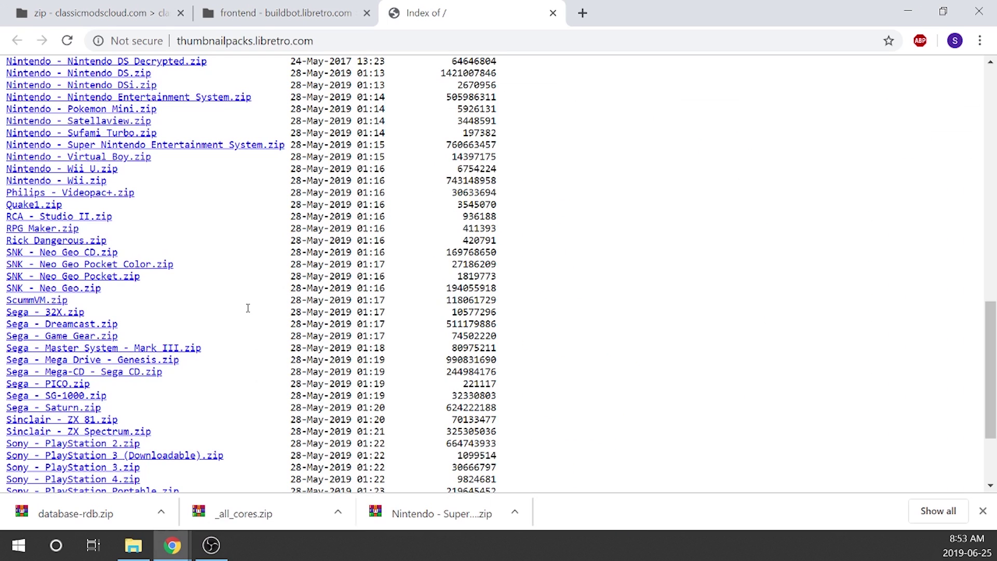
pyautogui.click(116, 6)
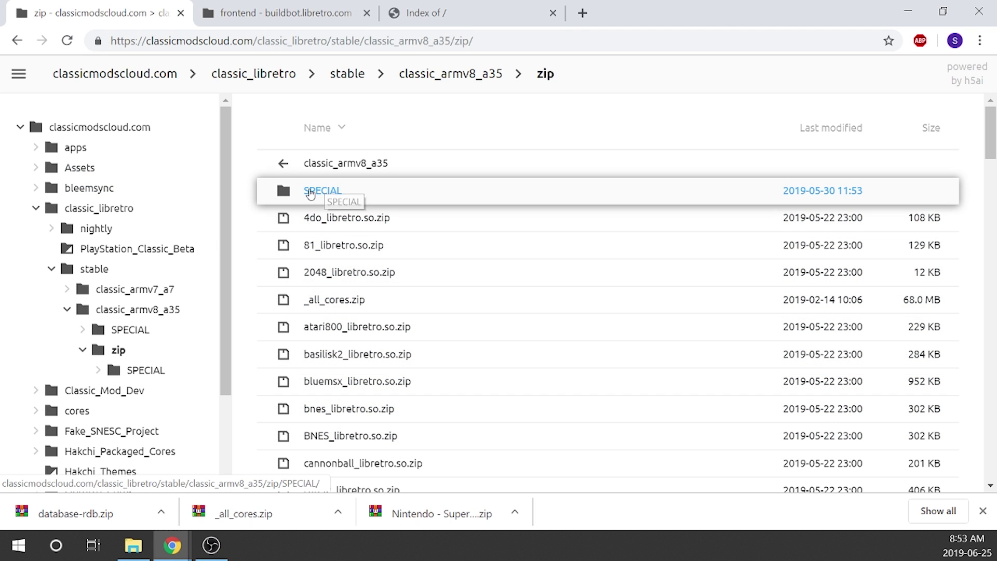
pyautogui.click(332, 191)
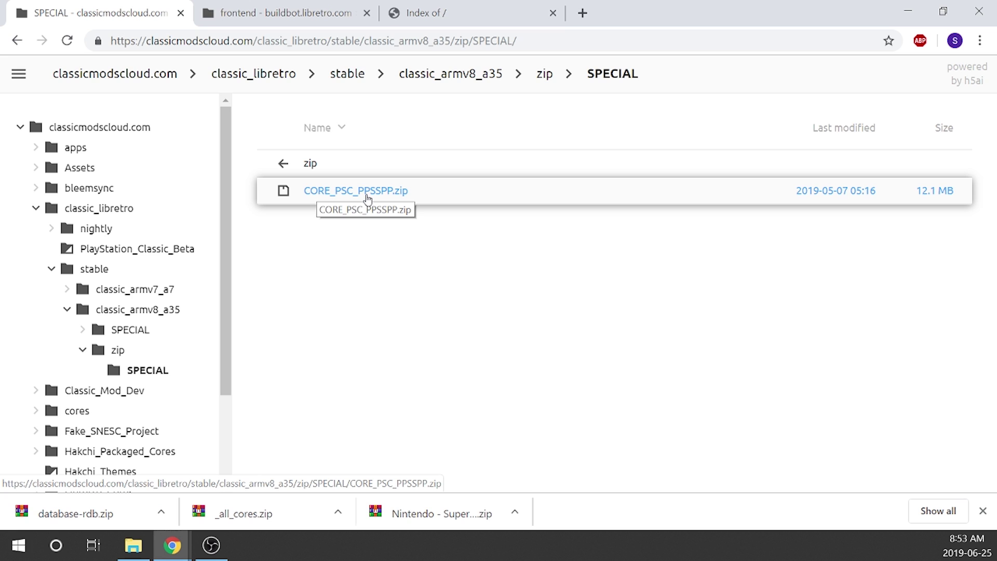
pyautogui.click(331, 194)
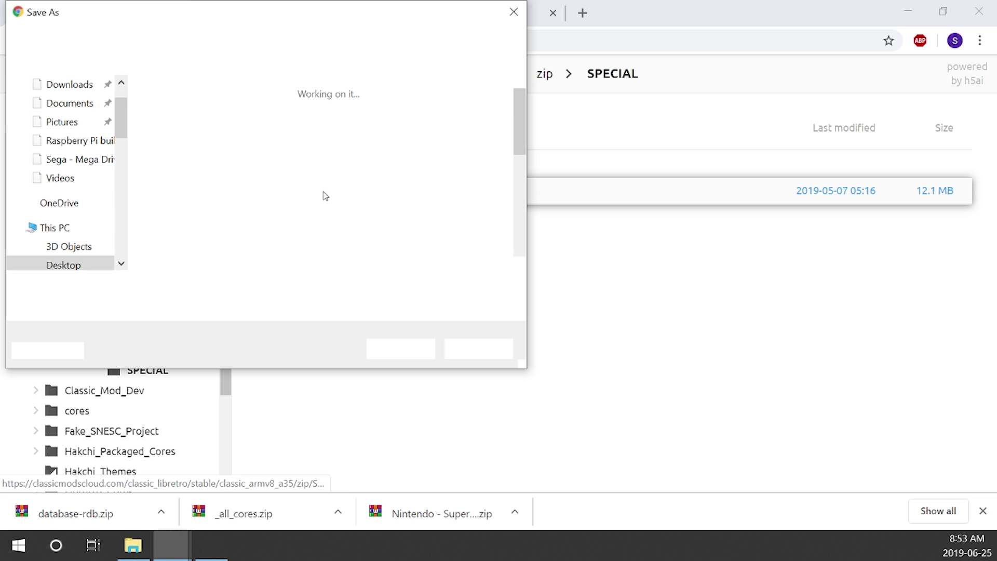
pyautogui.click(410, 349)
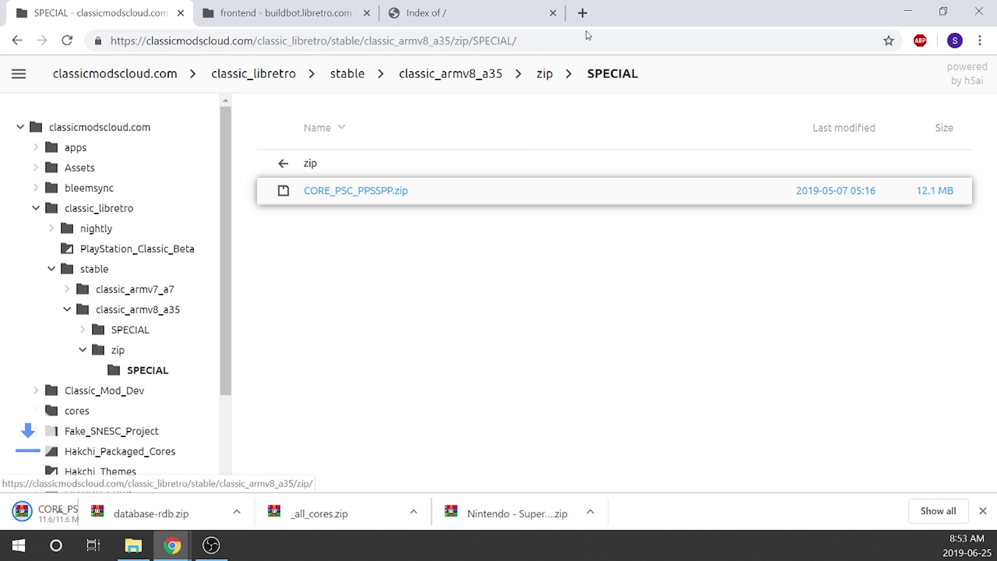
pyautogui.click(914, 6)
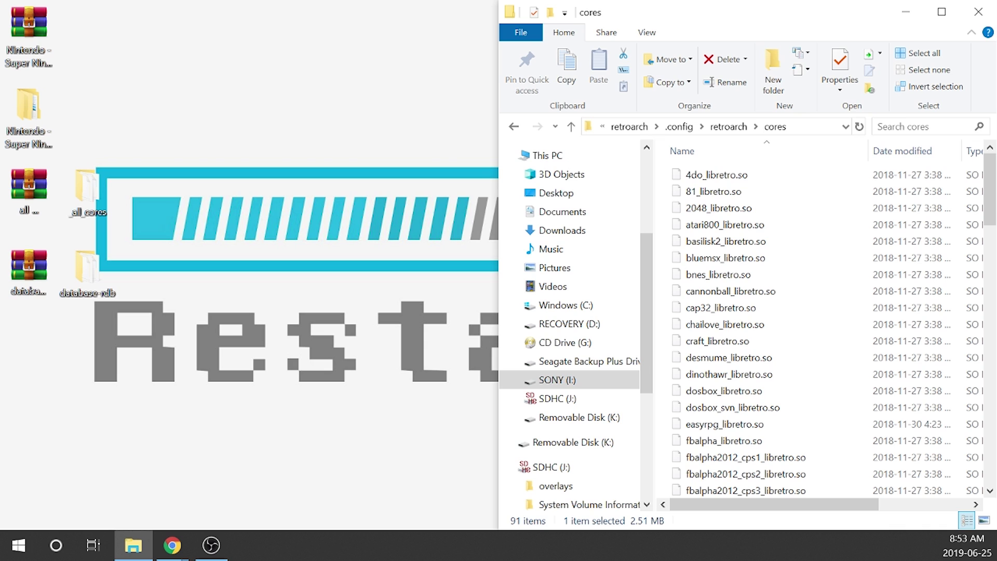
# Extract the CORE_PSC_PPSSPP archive into a CORE_PSC_PPSSPP folder.
pyautogui.click(36, 356)
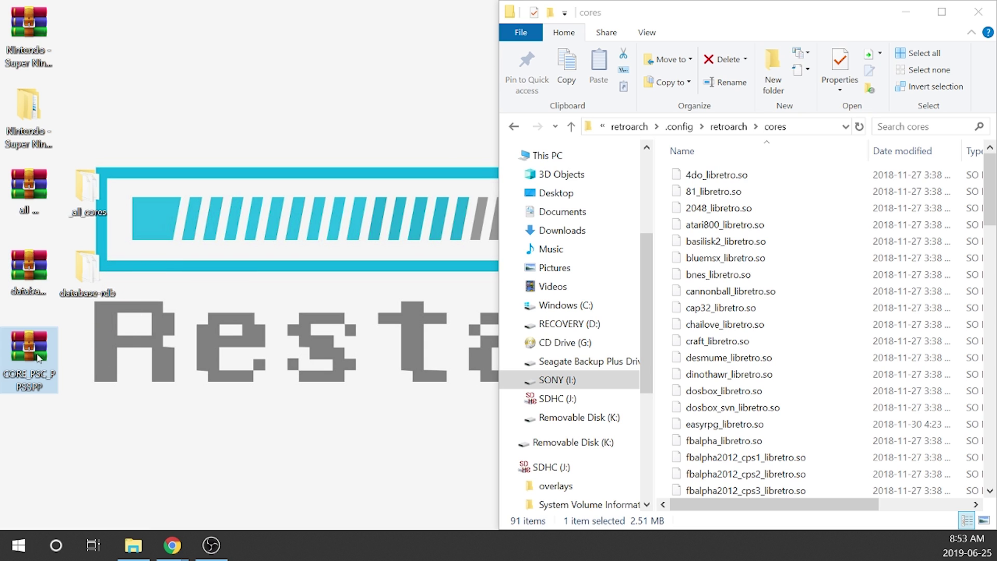
pyautogui.rightClick(38, 358)
pyautogui.click(160, 229)
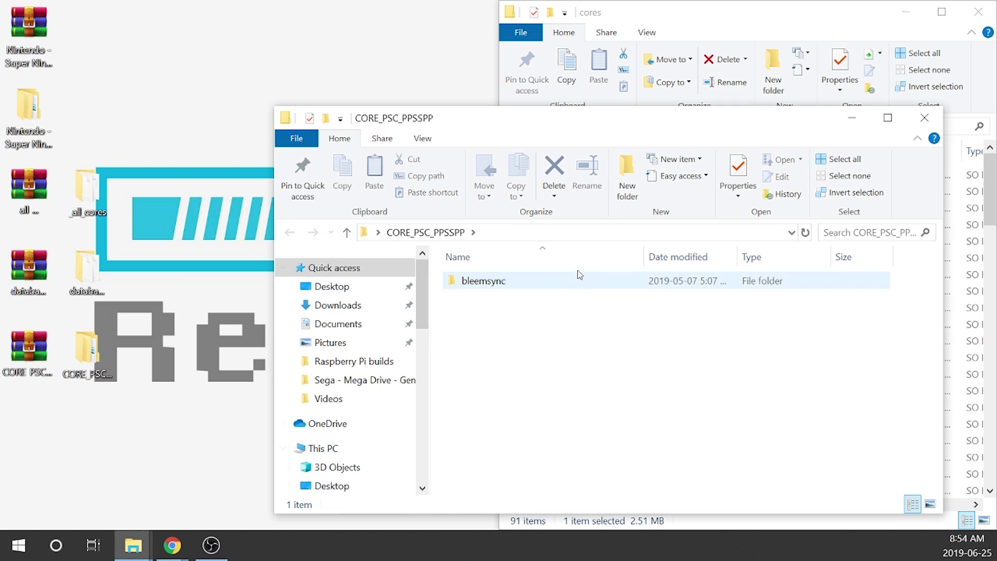
# Copy the extracted bleemsync folder onto the SONY (I:) root and close the CORE_PSC_PPSSPP window.
pyautogui.moveTo(589, 123); pyautogui.dragTo(275, 27)
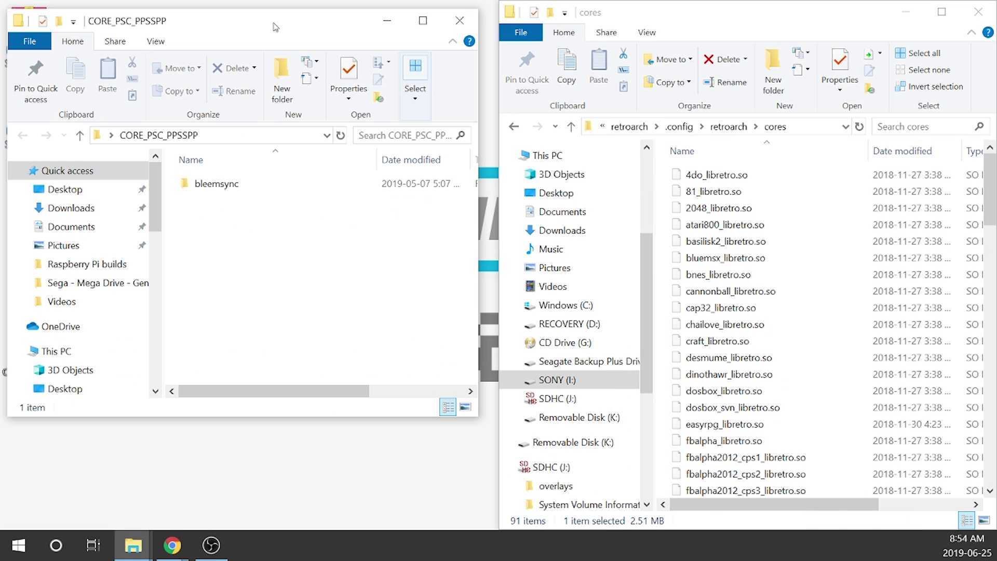
pyautogui.click(630, 126)
pyautogui.click(630, 128)
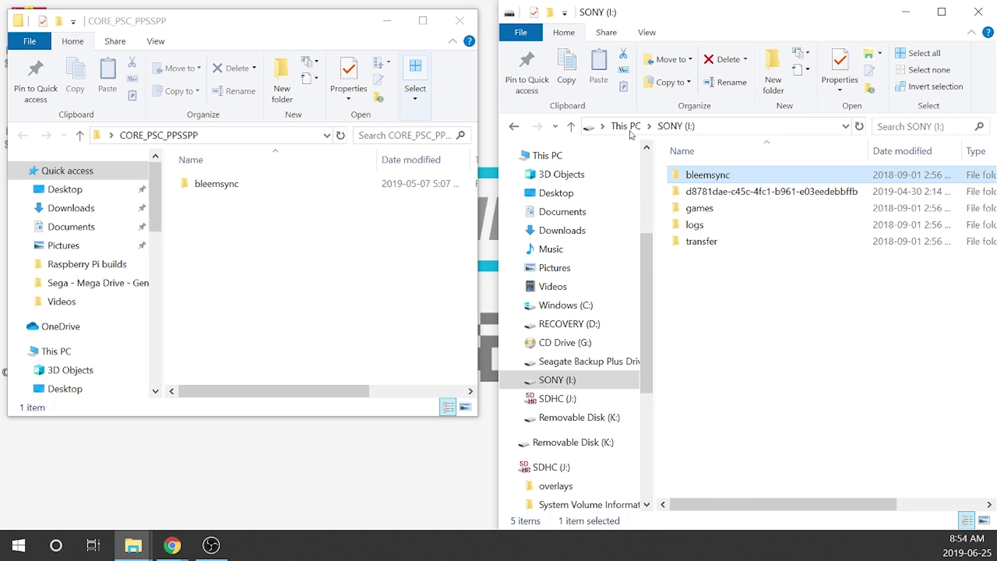
pyautogui.click(179, 161)
pyautogui.moveTo(210, 183); pyautogui.dragTo(763, 340)
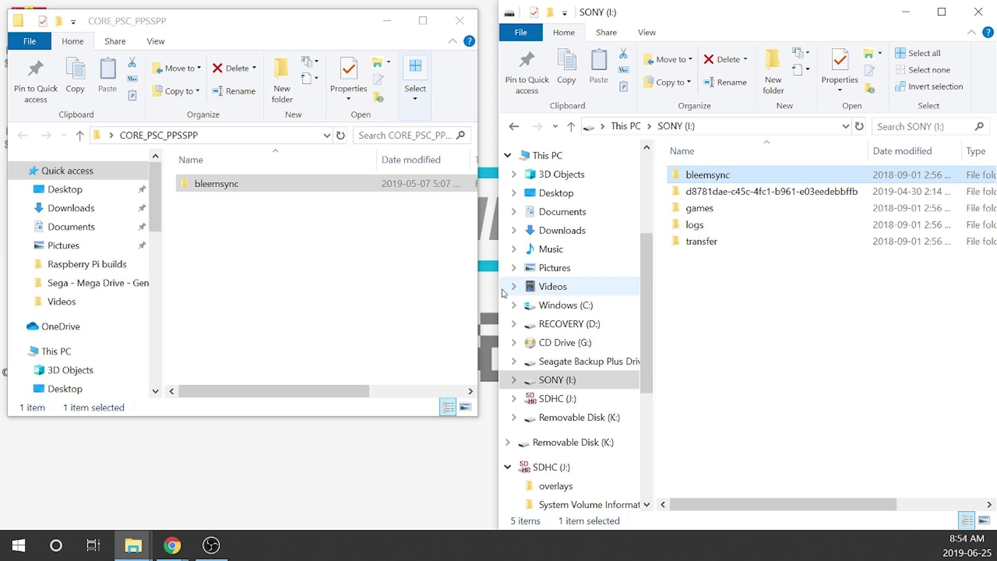
pyautogui.click(461, 19)
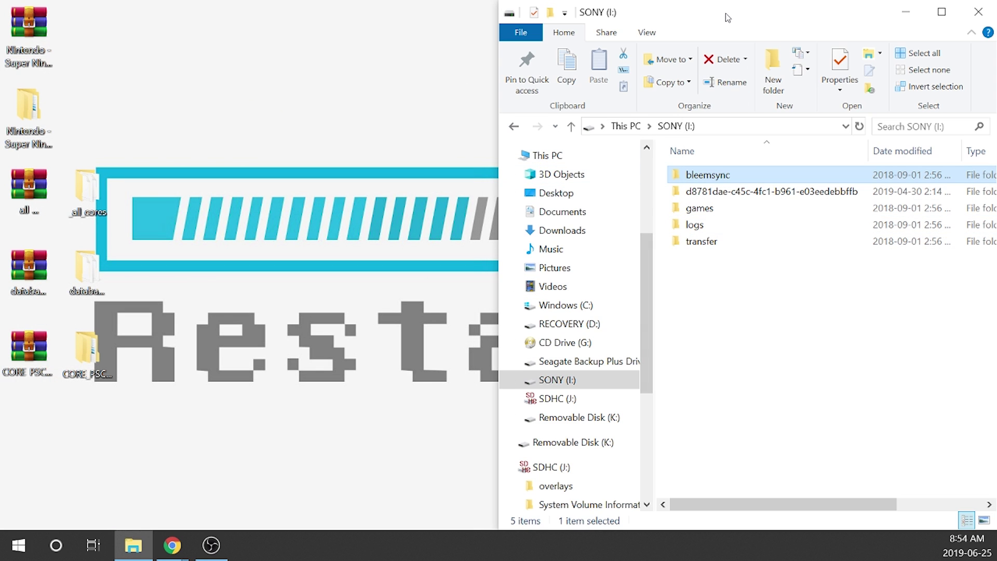
# Navigate to bleemsync\opt\retroarch\.config\retroarch\database\rdb on the SONY drive.
pyautogui.doubleClick(717, 179)
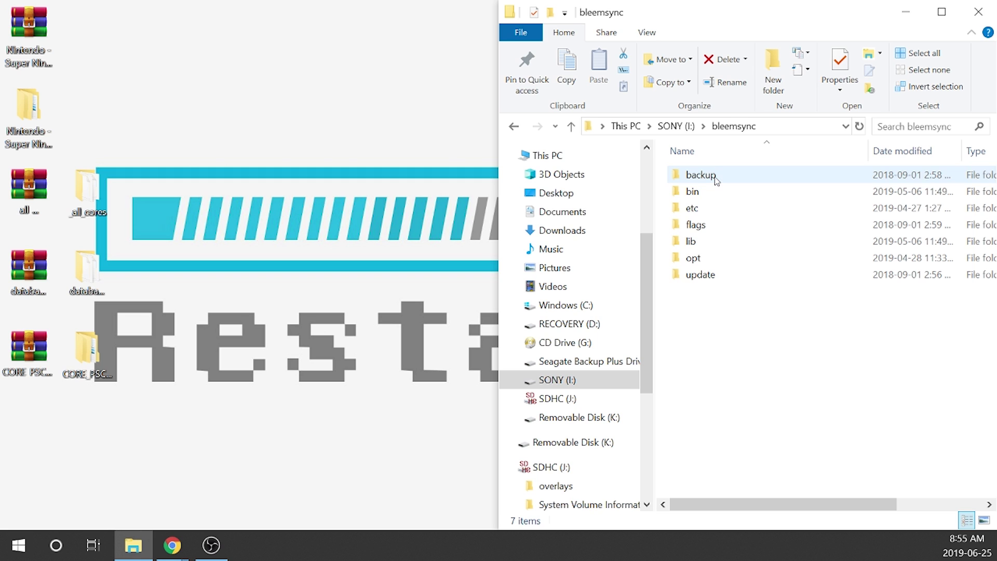
pyautogui.doubleClick(693, 259)
pyautogui.click(697, 209)
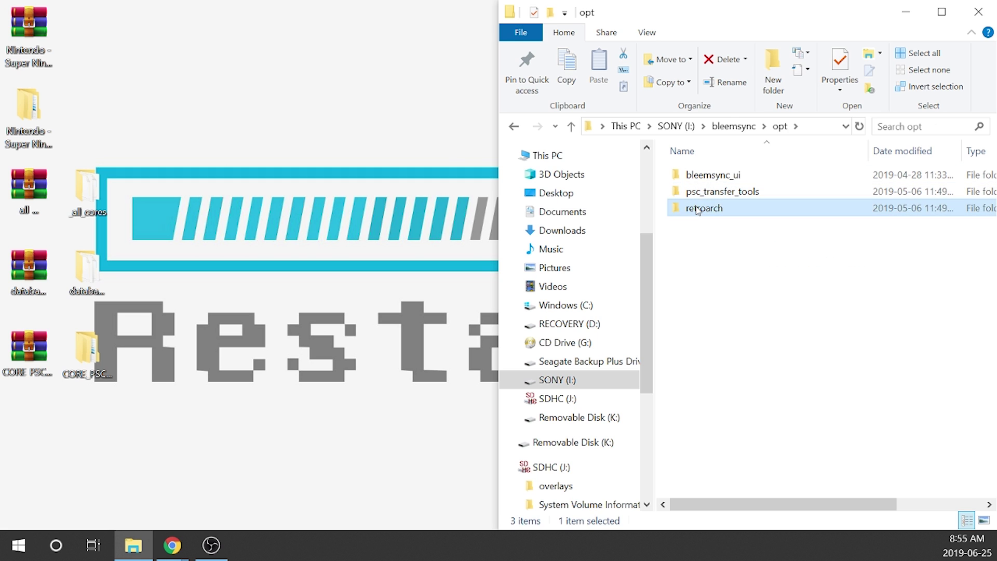
pyautogui.doubleClick(697, 210)
pyautogui.click(701, 174)
pyautogui.doubleClick(702, 175)
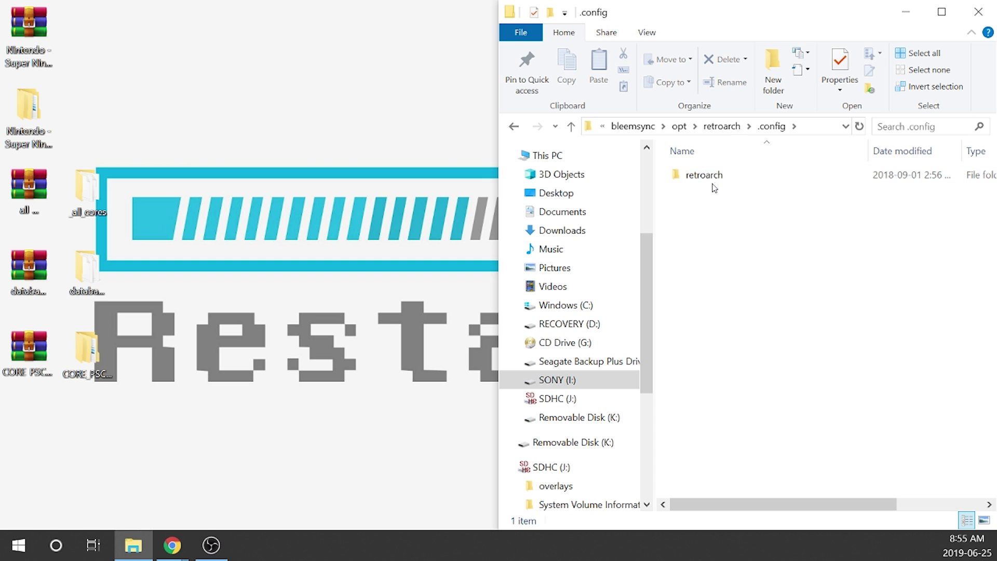
pyautogui.click(713, 179)
pyautogui.doubleClick(714, 181)
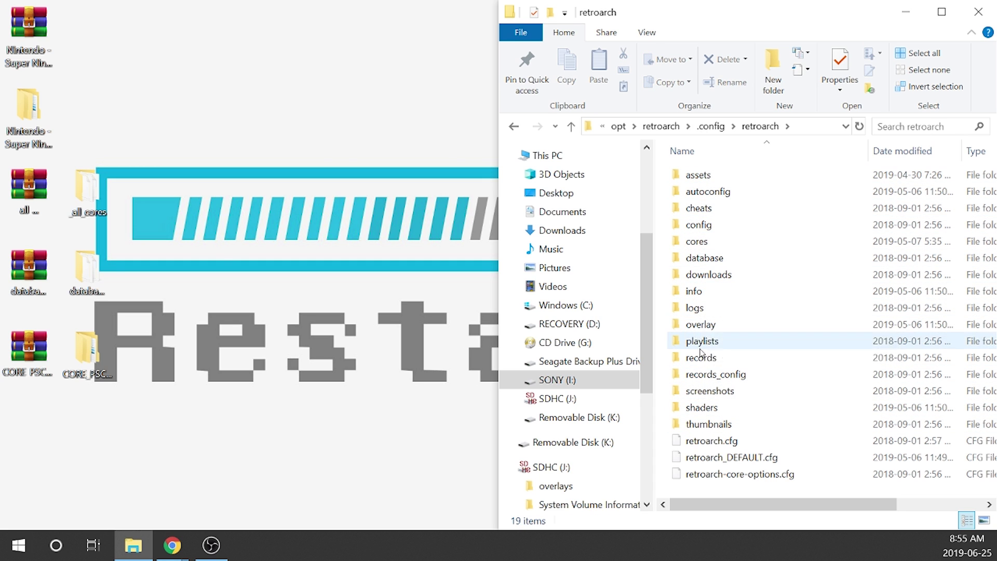
pyautogui.doubleClick(711, 259)
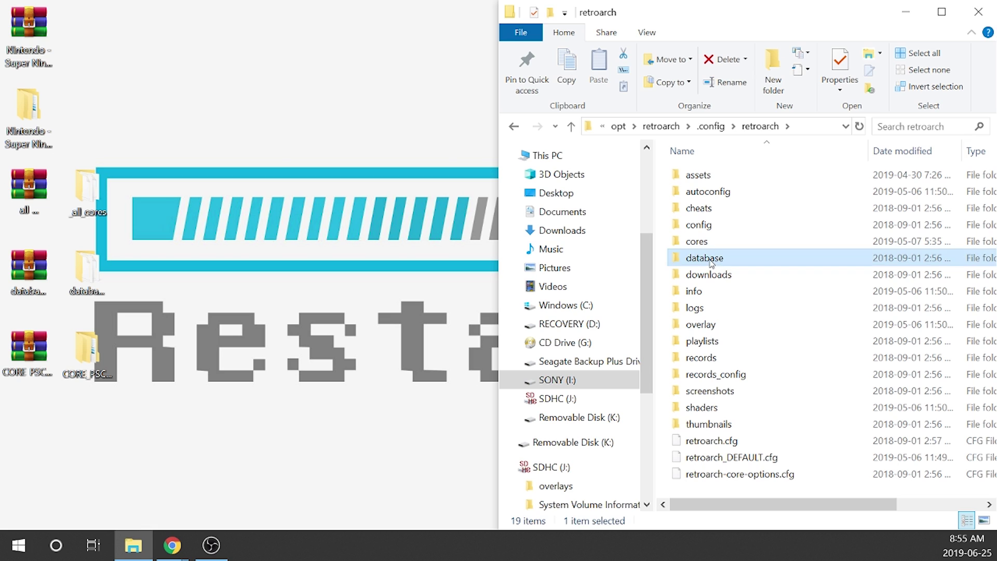
pyautogui.click(698, 195)
pyautogui.doubleClick(697, 195)
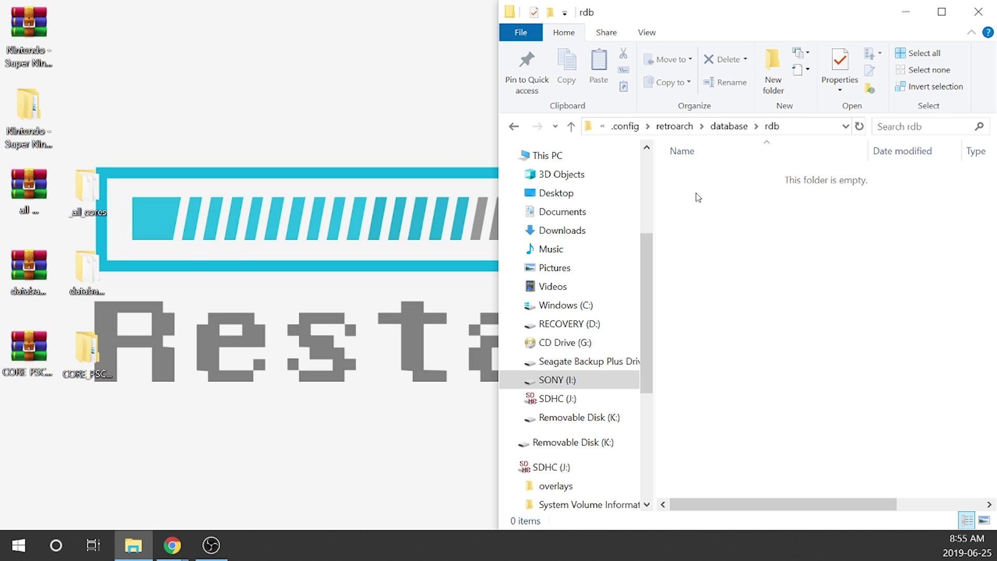
# Copy all 118 database-rdb files into the rdb folder and close the database-rdb window.
pyautogui.doubleClick(105, 276)
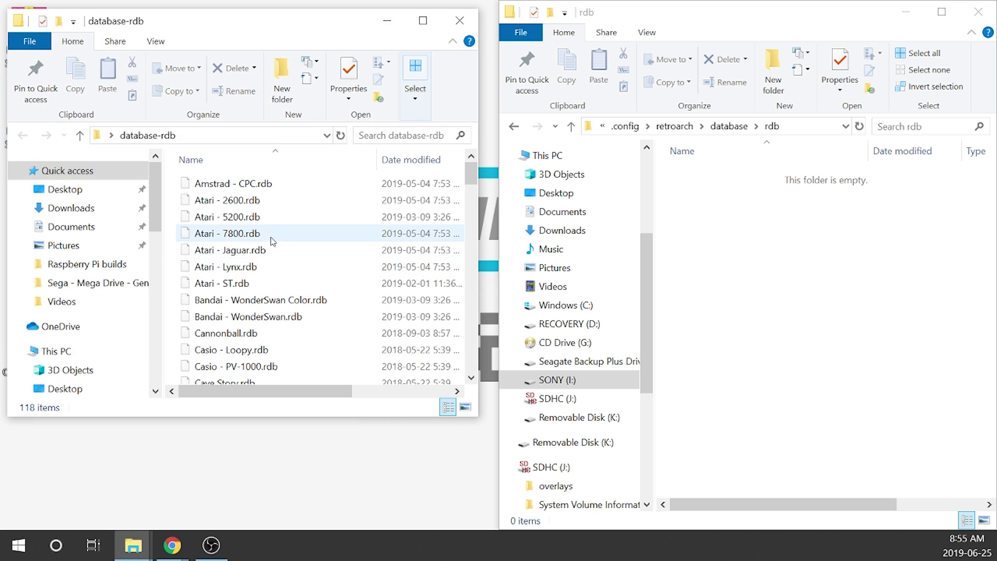
pyautogui.click(239, 203)
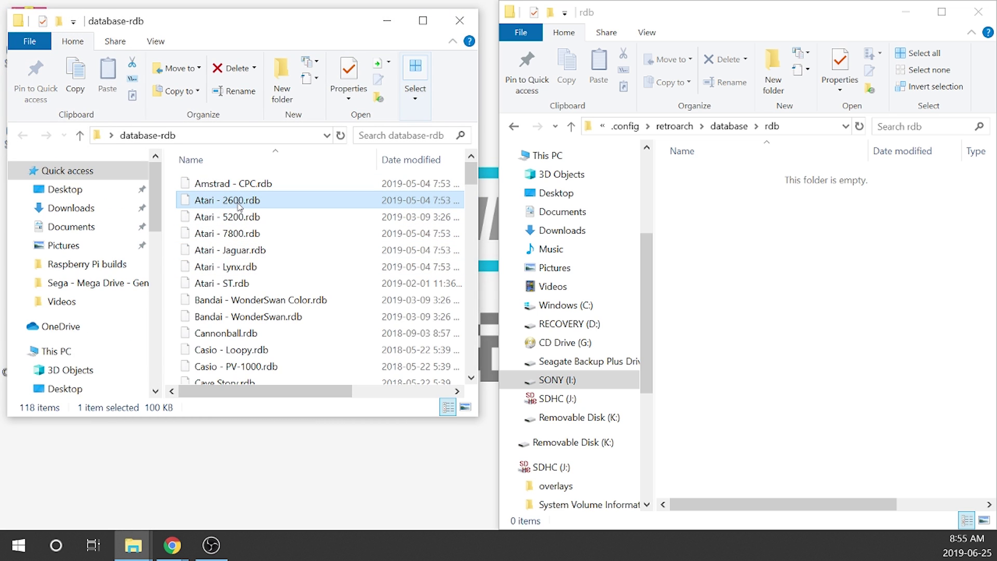
pyautogui.hotkey('ctrl', 'a')
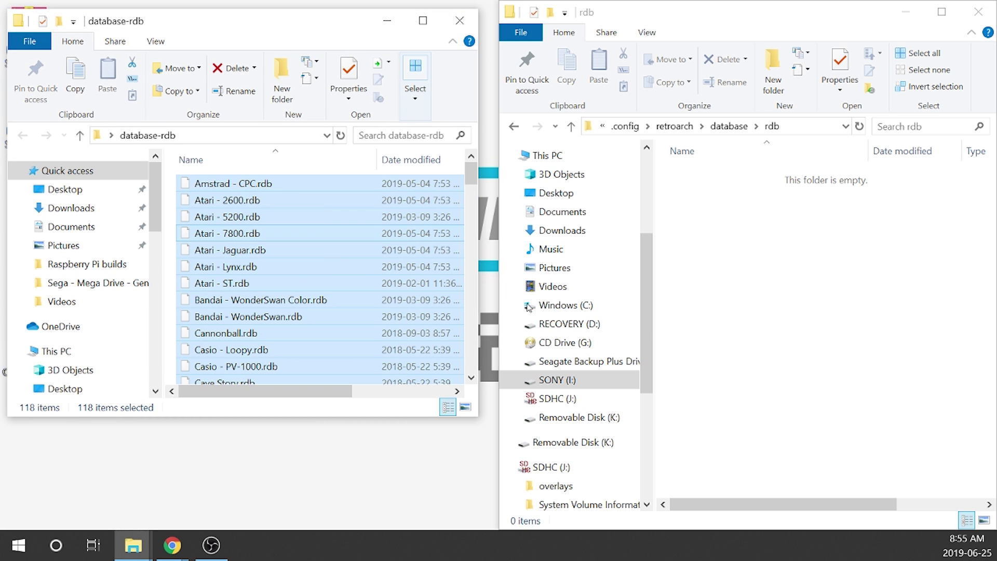
pyautogui.moveTo(527, 306); pyautogui.dragTo(832, 317)
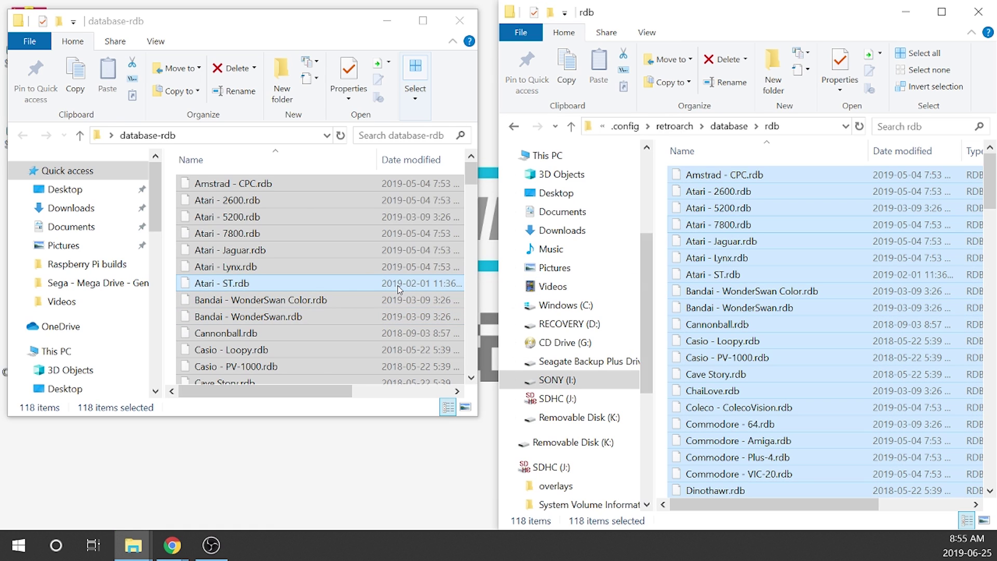
pyautogui.click(468, 16)
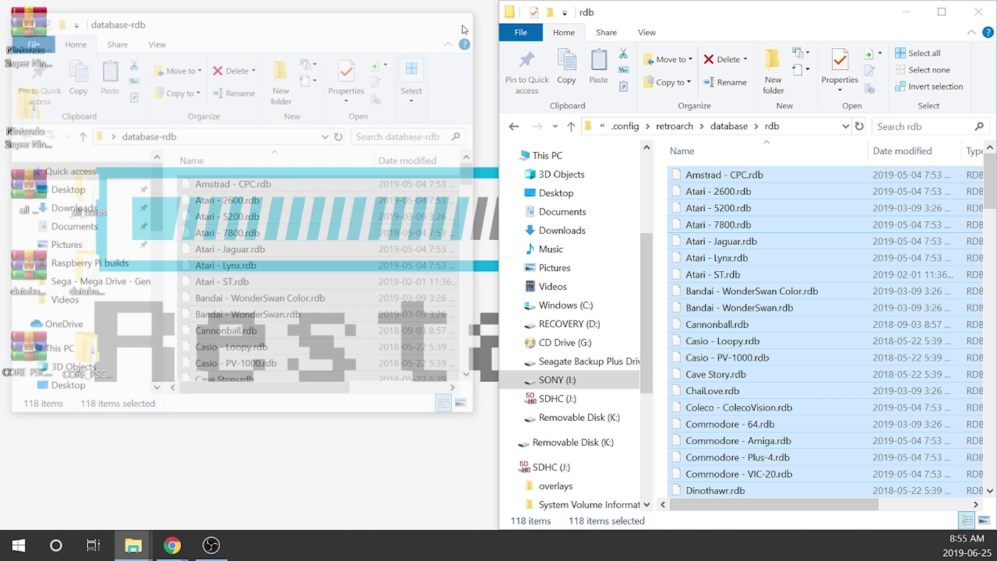
# Return from the database folder to the SONY (I:) root via the address-bar breadcrumb list.
pyautogui.click(730, 126)
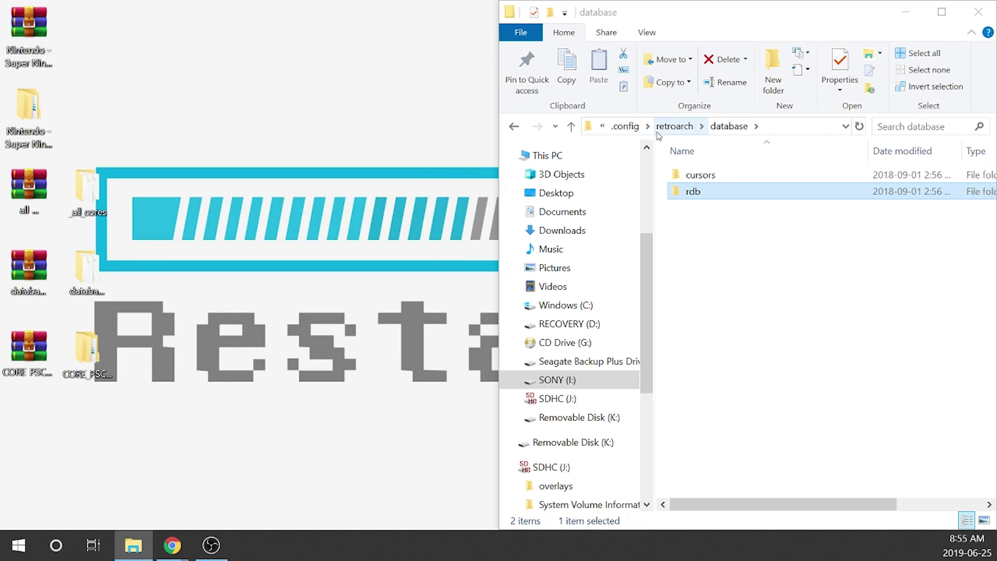
pyautogui.click(602, 126)
pyautogui.click(602, 127)
pyautogui.click(602, 126)
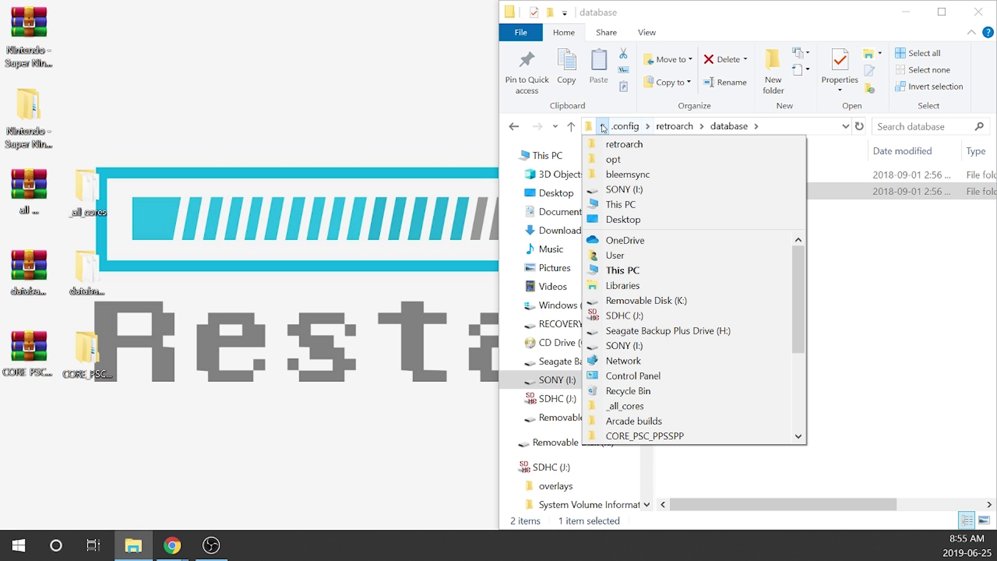
pyautogui.click(618, 189)
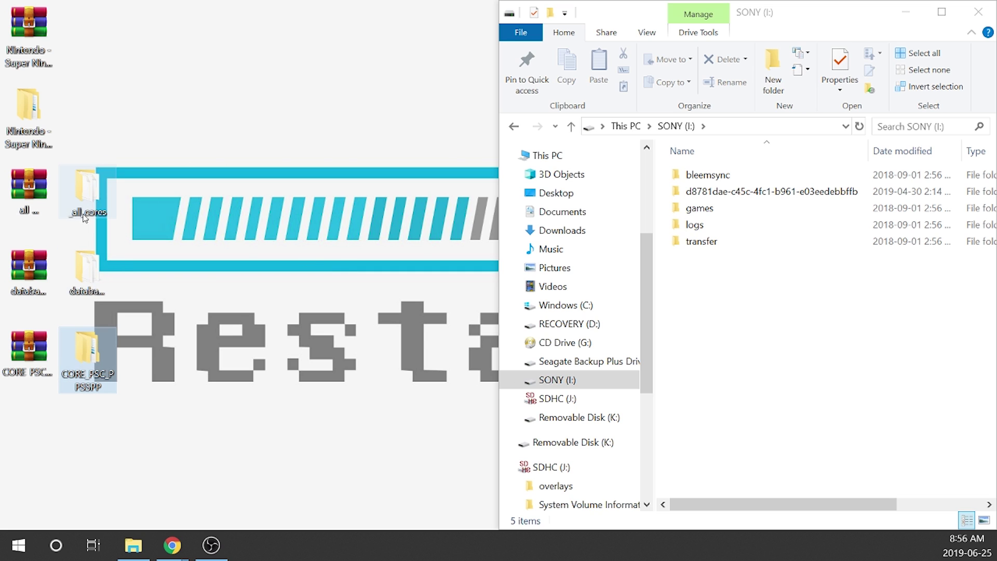
# Select the _all_cores, database-rdb and Super Nintendo folders on the desktop.
pyautogui.click(85, 197)
pyautogui.click(87, 272)
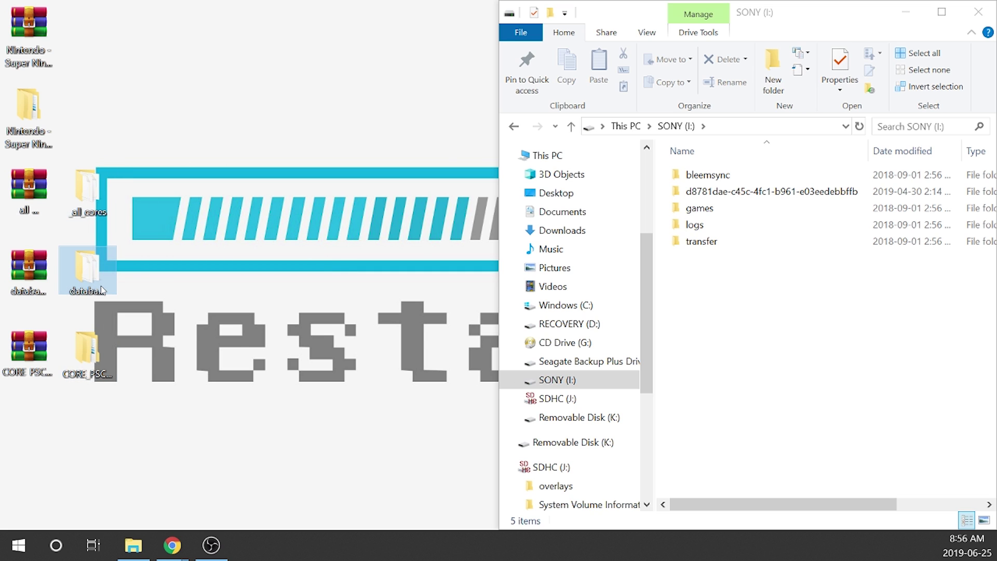
pyautogui.click(35, 138)
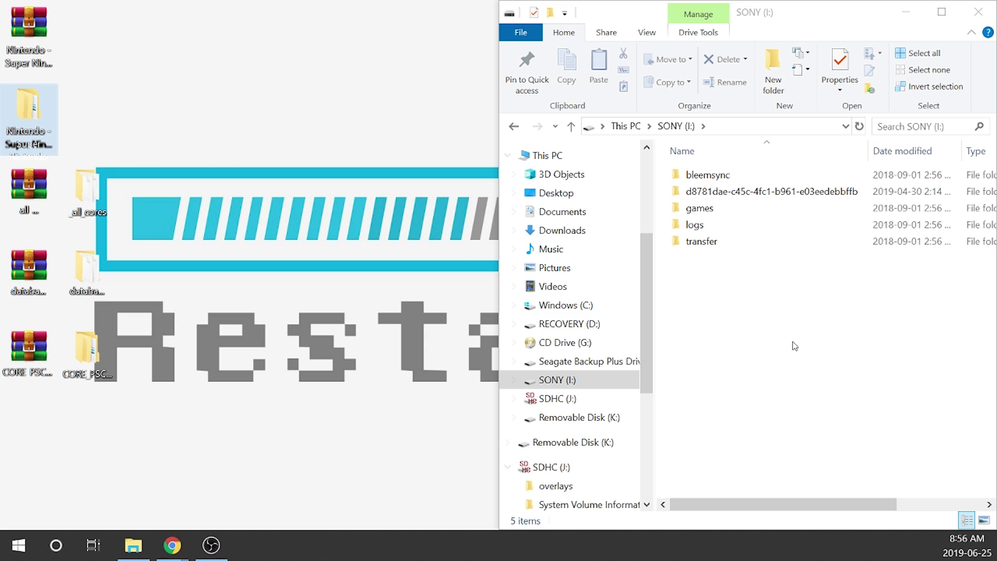
# Browse bleemsync > opt > retroarch > .config > retroarch > thumbnails on the SONY drive.
pyautogui.doubleClick(704, 174)
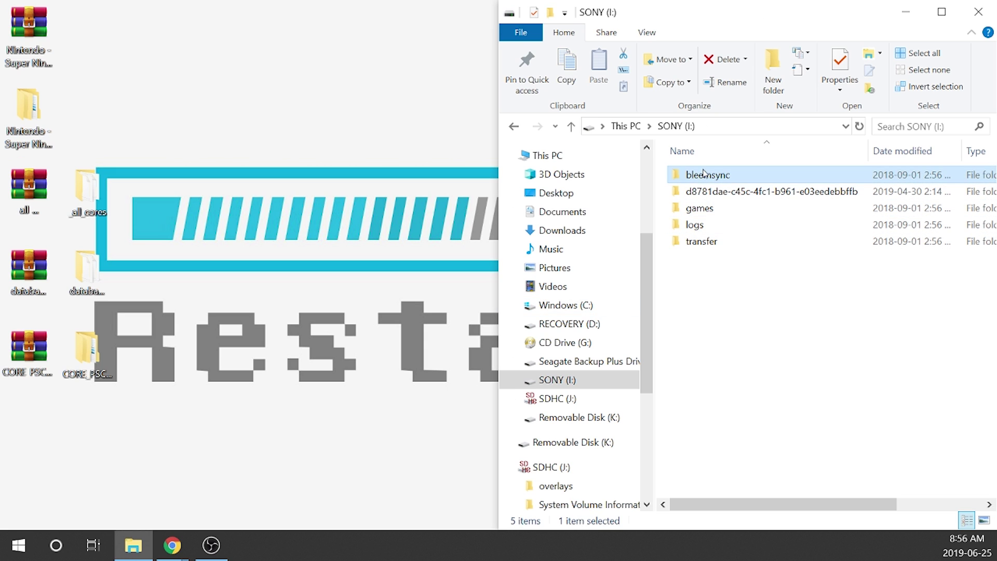
pyautogui.click(700, 257)
pyautogui.doubleClick(699, 258)
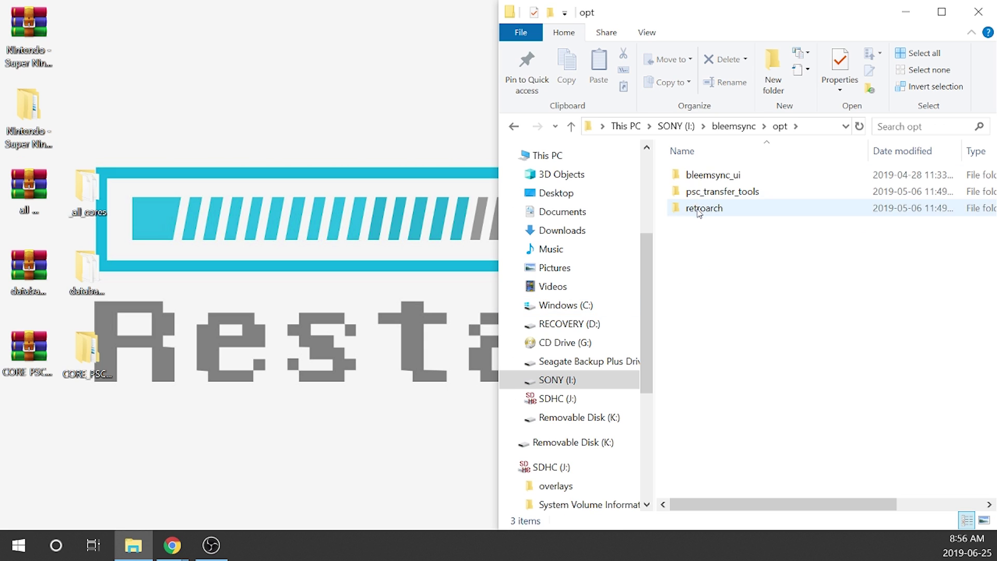
pyautogui.doubleClick(698, 208)
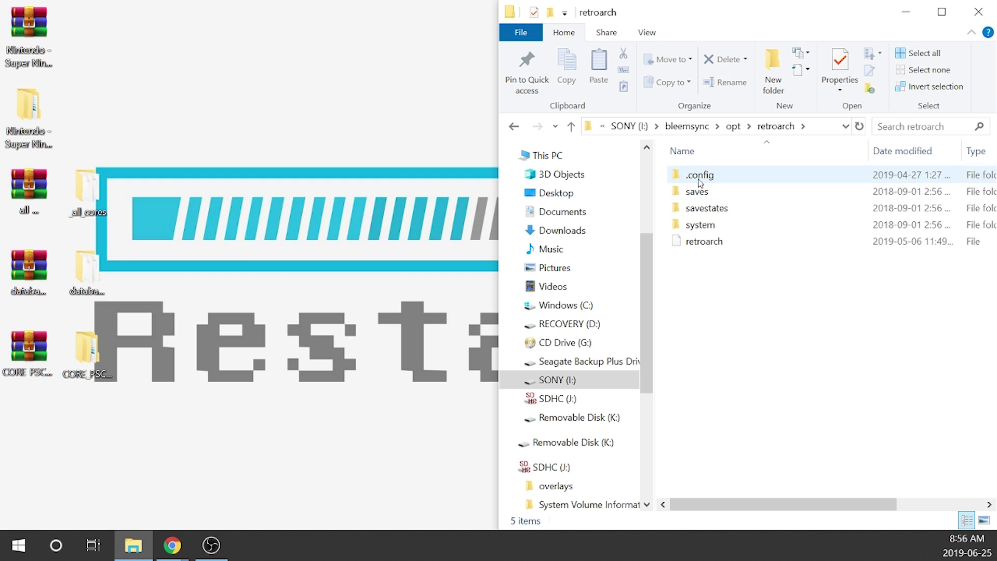
pyautogui.doubleClick(697, 176)
pyautogui.click(702, 180)
pyautogui.doubleClick(702, 181)
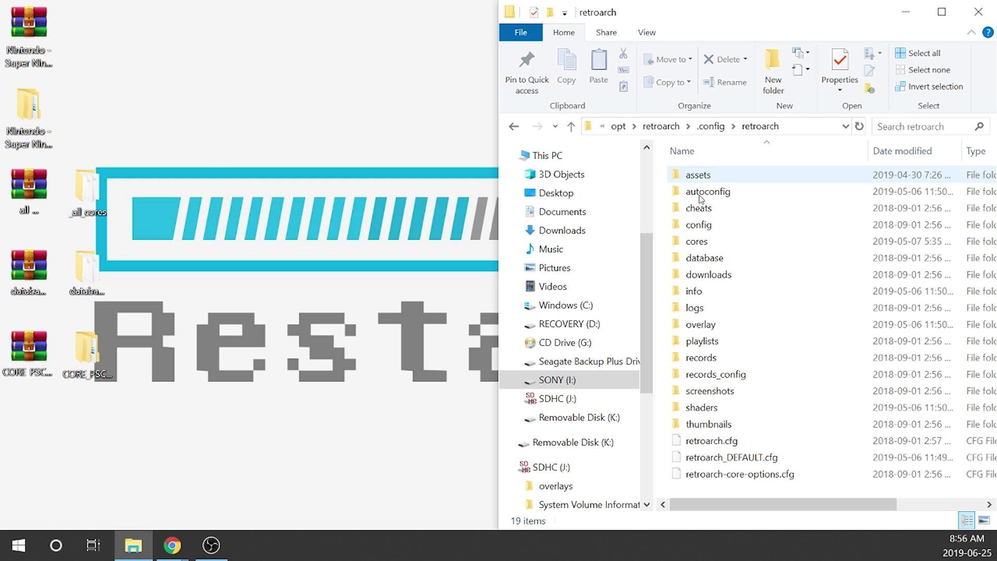
pyautogui.doubleClick(710, 425)
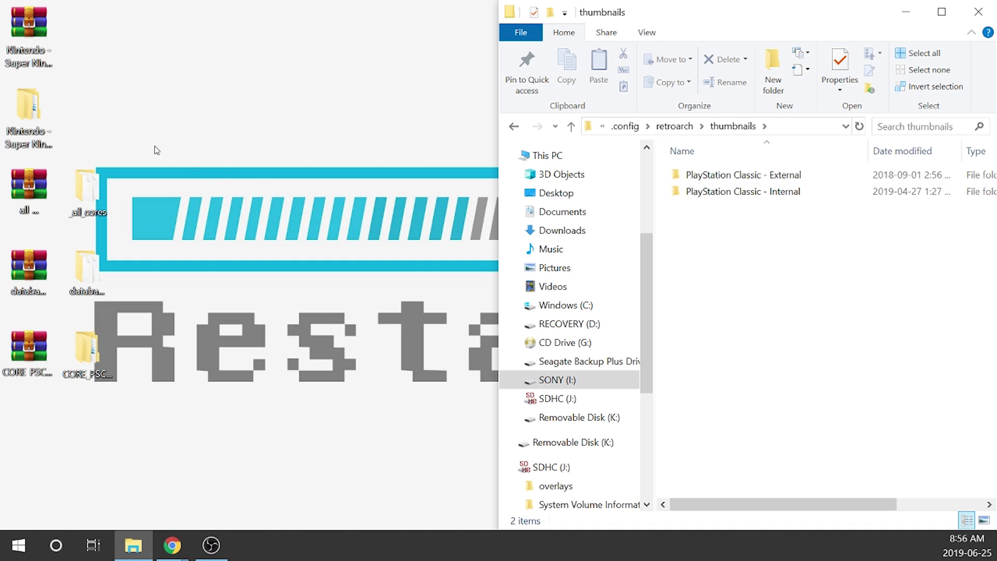
# Drag the desktop Nintendo - Super Nintendo Entertainment System folder into thumbnails.
pyautogui.click(35, 139)
pyautogui.doubleClick(36, 139)
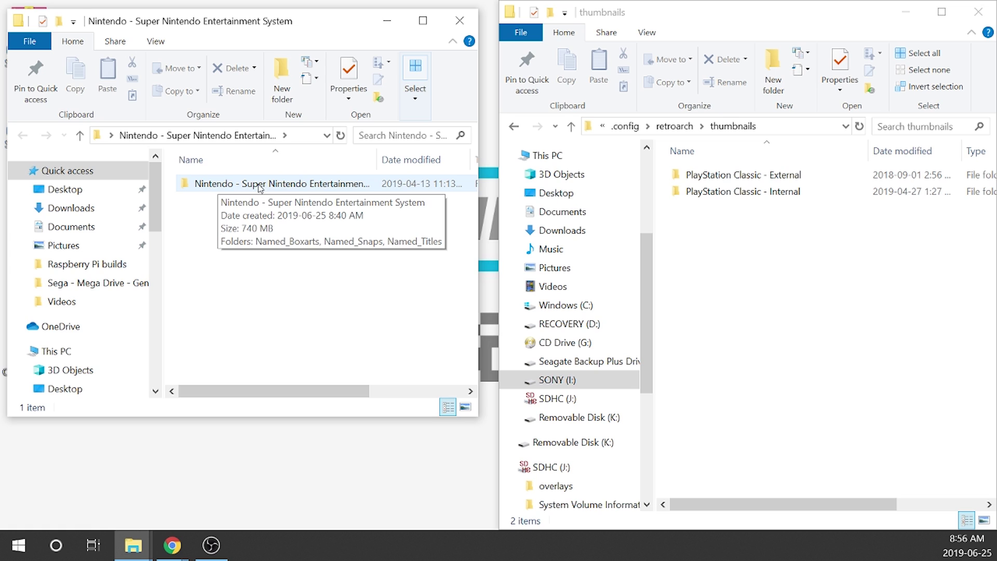
pyautogui.moveTo(260, 187); pyautogui.dragTo(774, 301)
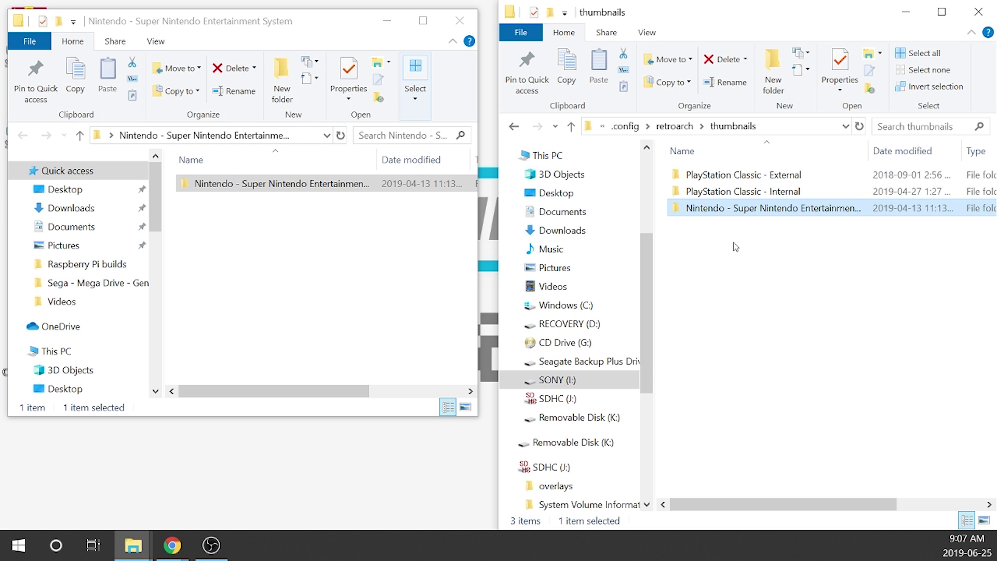
# Inspect the copied folder and the PlayStation Classic - Internal Named_Boxarts images, then return.
pyautogui.doubleClick(701, 209)
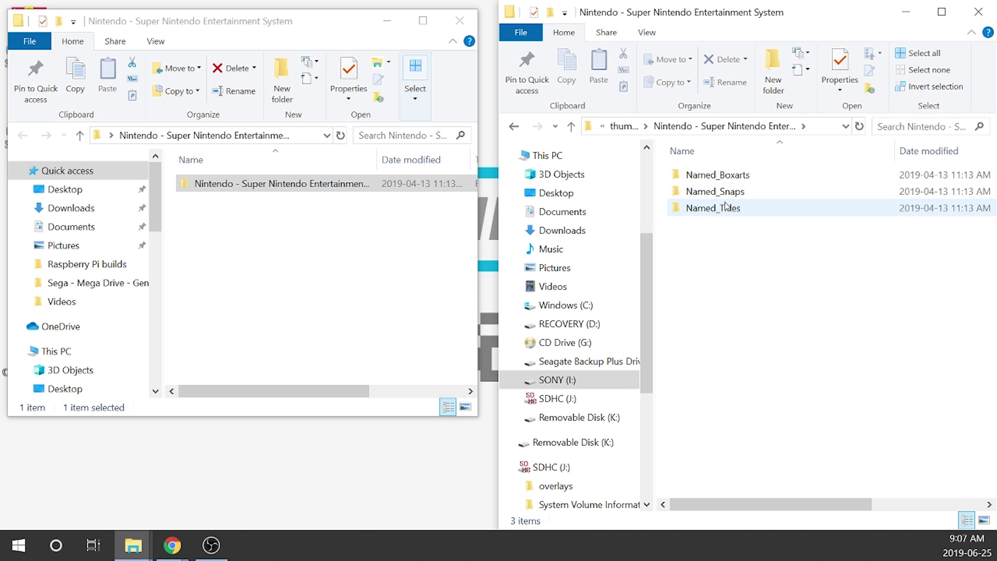
pyautogui.click(514, 128)
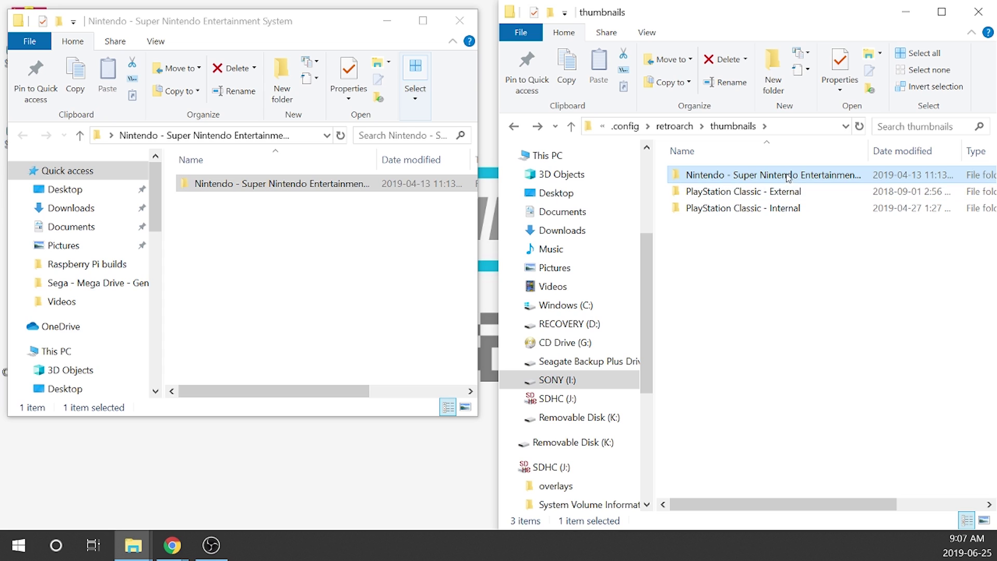
pyautogui.doubleClick(772, 211)
pyautogui.doubleClick(740, 176)
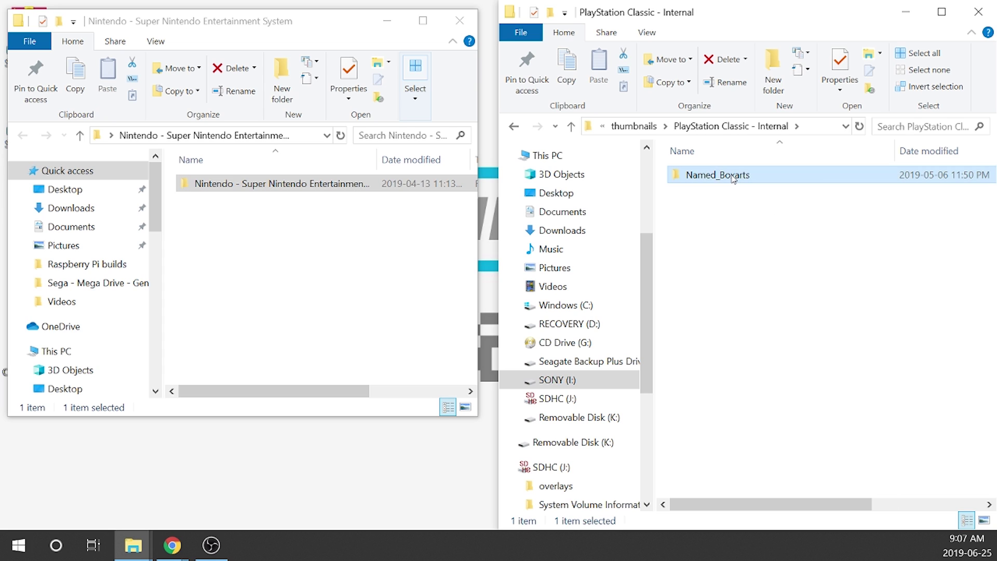
pyautogui.click(513, 125)
pyautogui.click(513, 126)
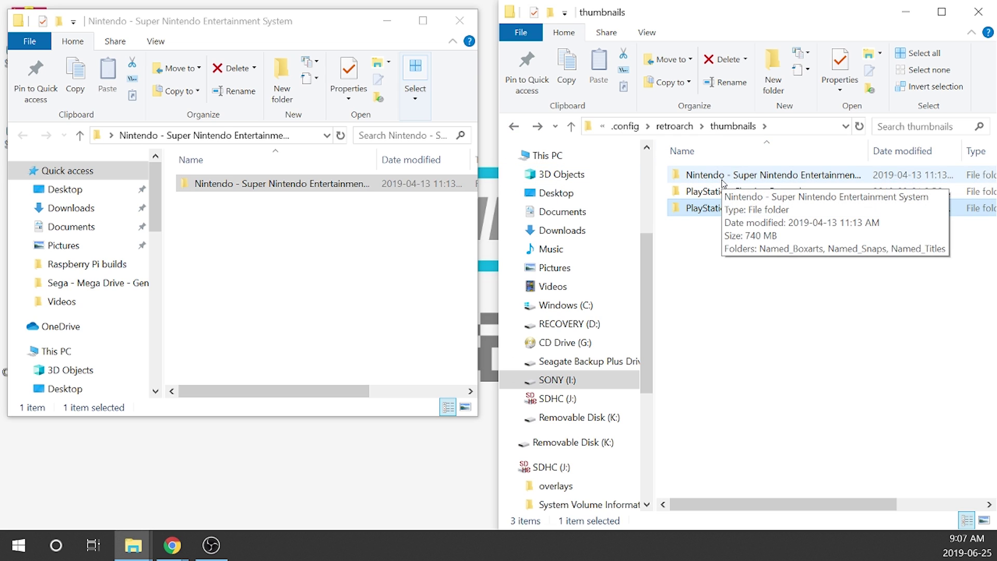
# Go back up to the retroarch configuration folder and scroll through it.
pyautogui.click(512, 127)
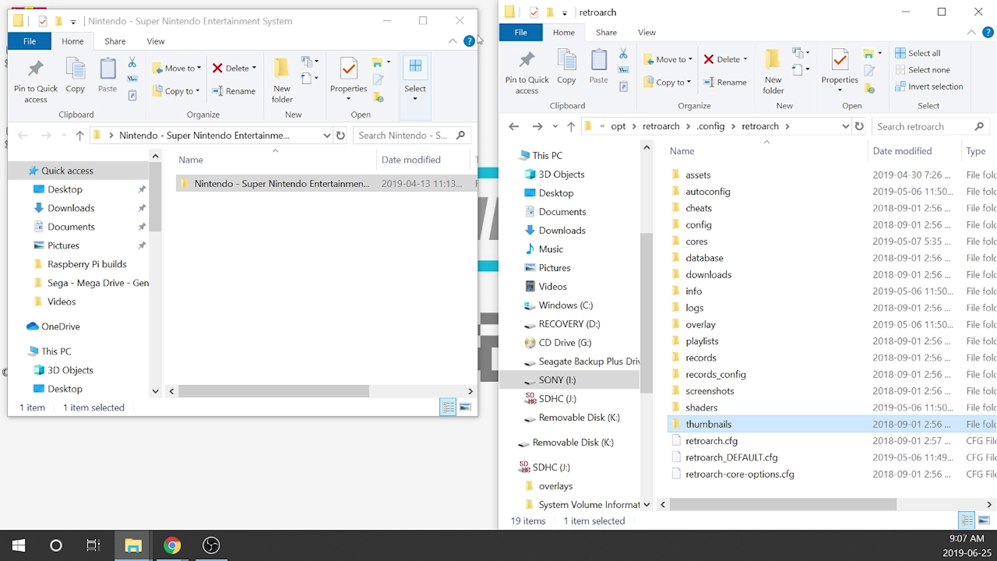
pyautogui.scroll(-4, 78, 260)
pyautogui.scroll(3, 104, 247)
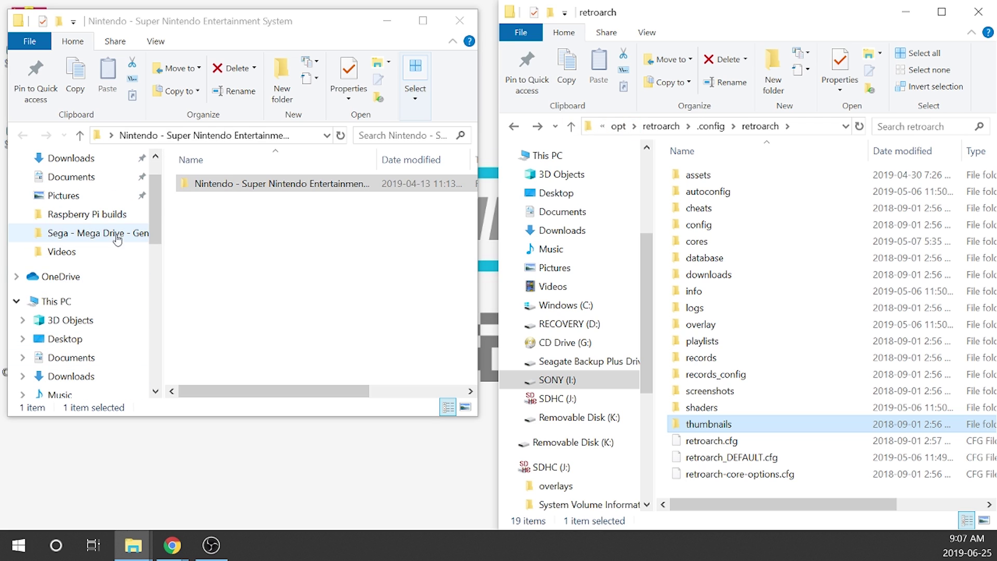
pyautogui.scroll(-3, 86, 228)
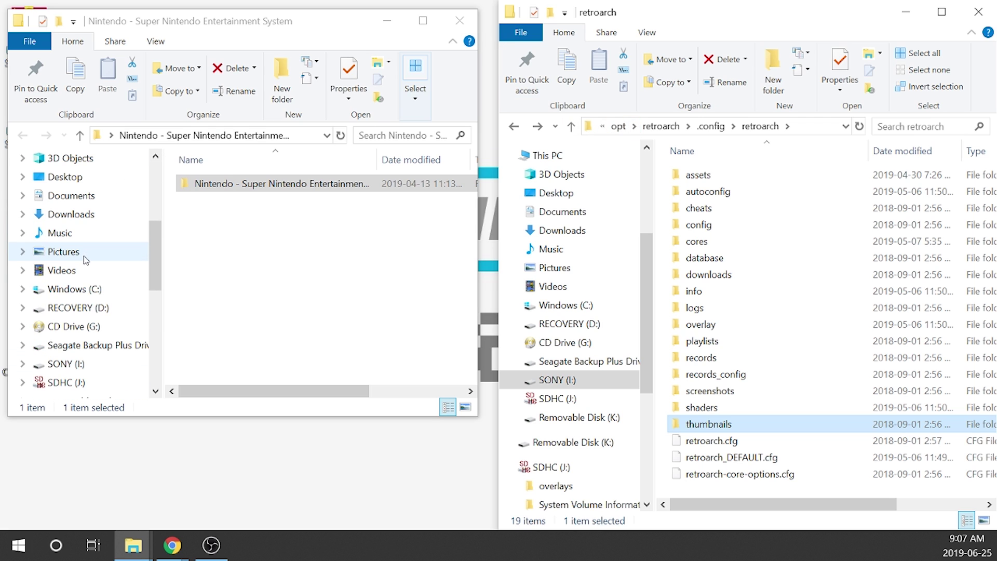
pyautogui.scroll(-3, 31, 368)
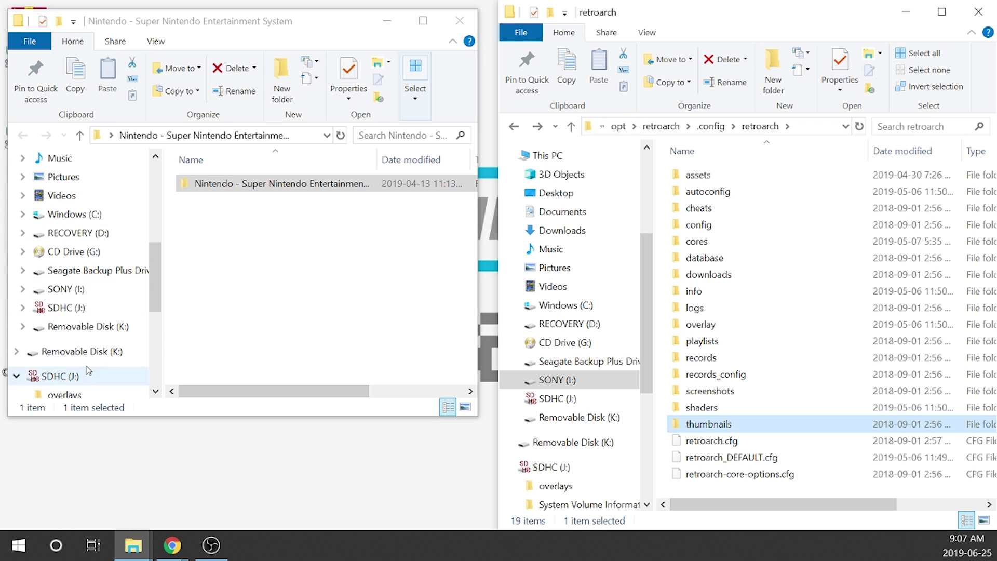
# Open Roms\SNES on the Seagate Backup Plus Drive, with the other window at SONY (I:) root.
pyautogui.click(114, 276)
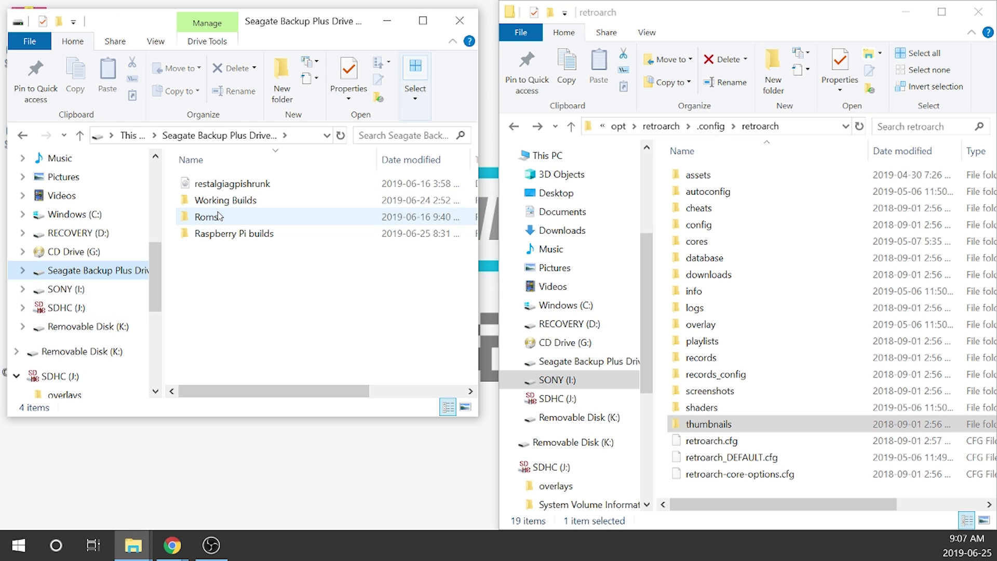
pyautogui.doubleClick(218, 216)
pyautogui.scroll(-5, 220, 276)
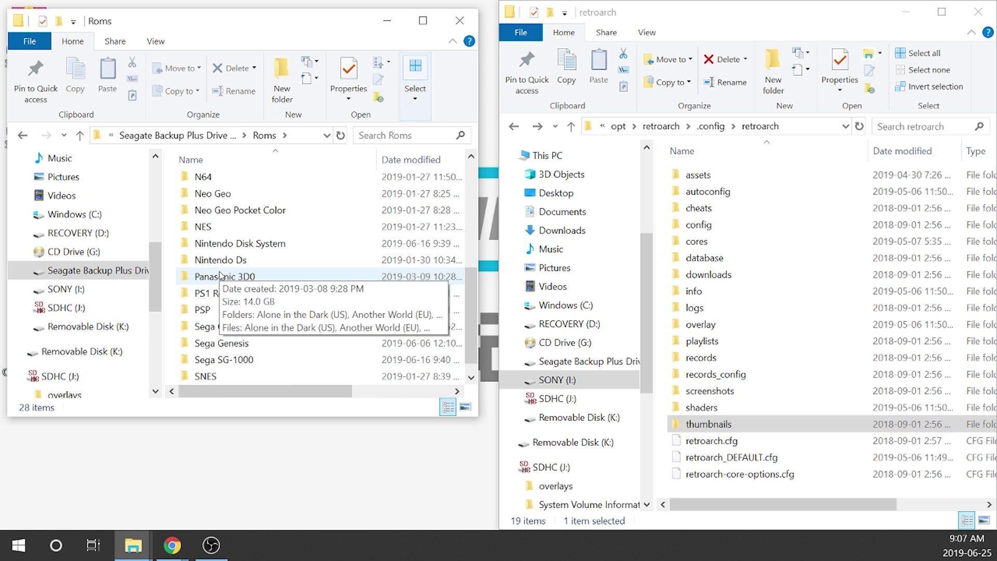
pyautogui.scroll(-1, 219, 277)
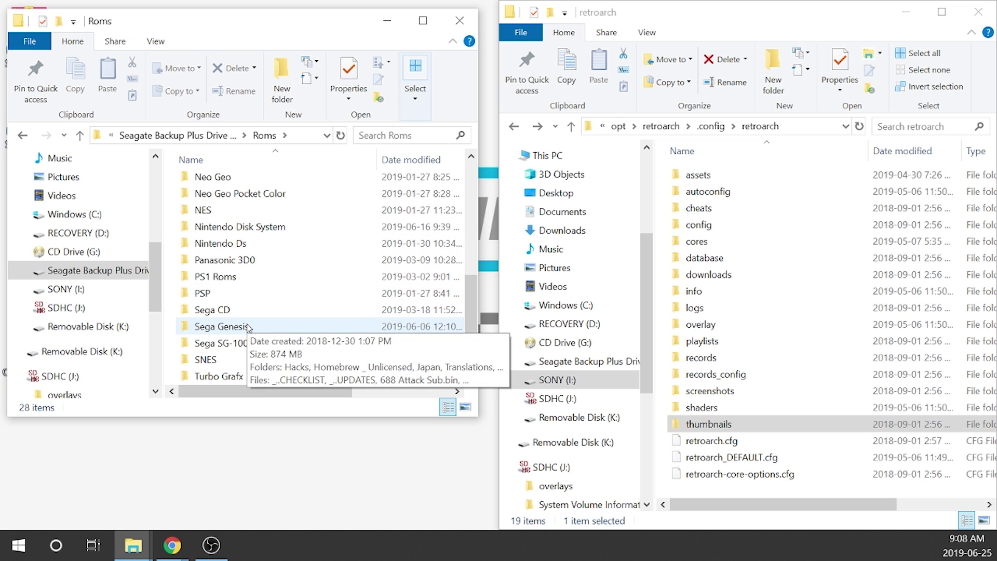
pyautogui.doubleClick(218, 359)
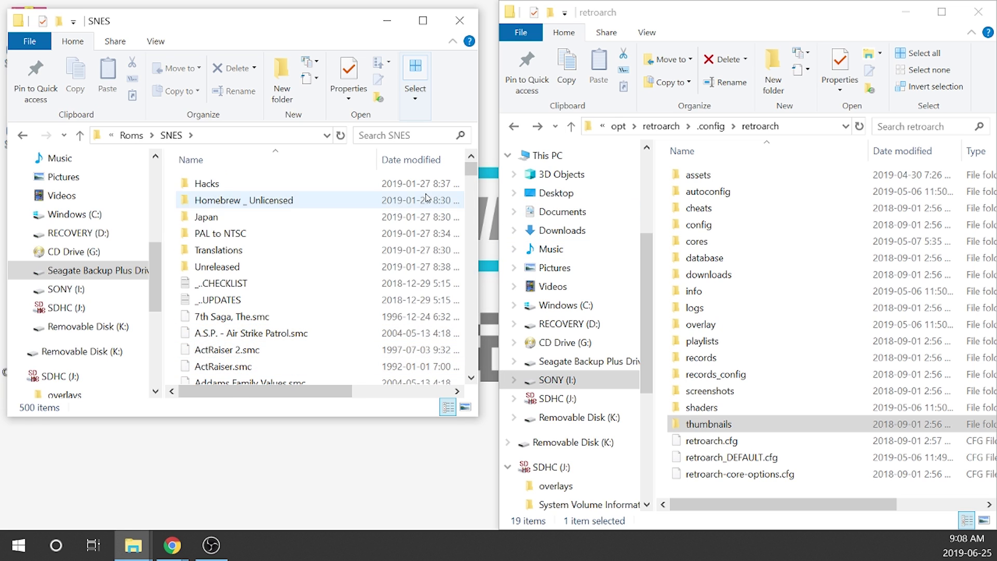
pyautogui.scroll(-19, 255, 293)
pyautogui.scroll(4, 254, 292)
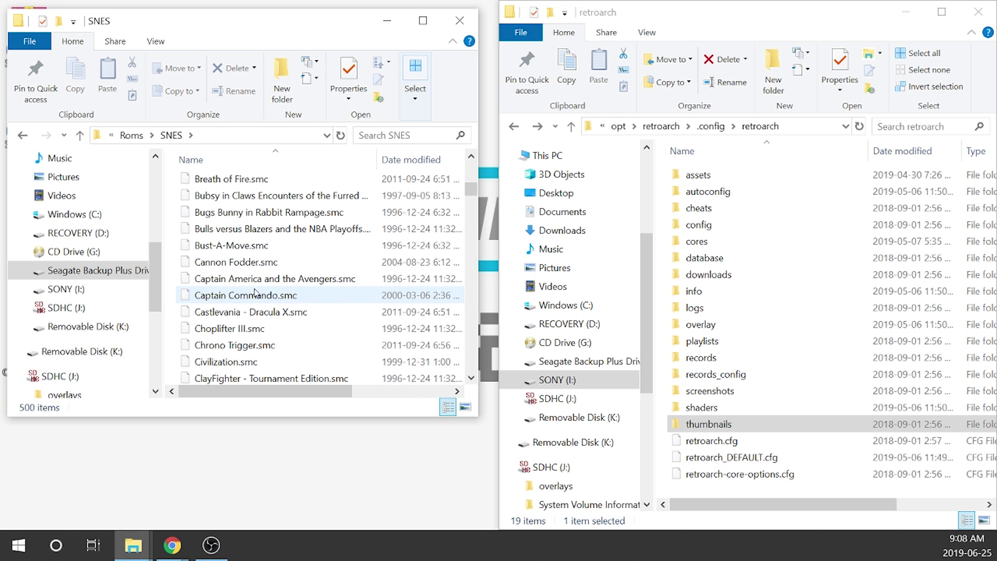
pyautogui.click(602, 127)
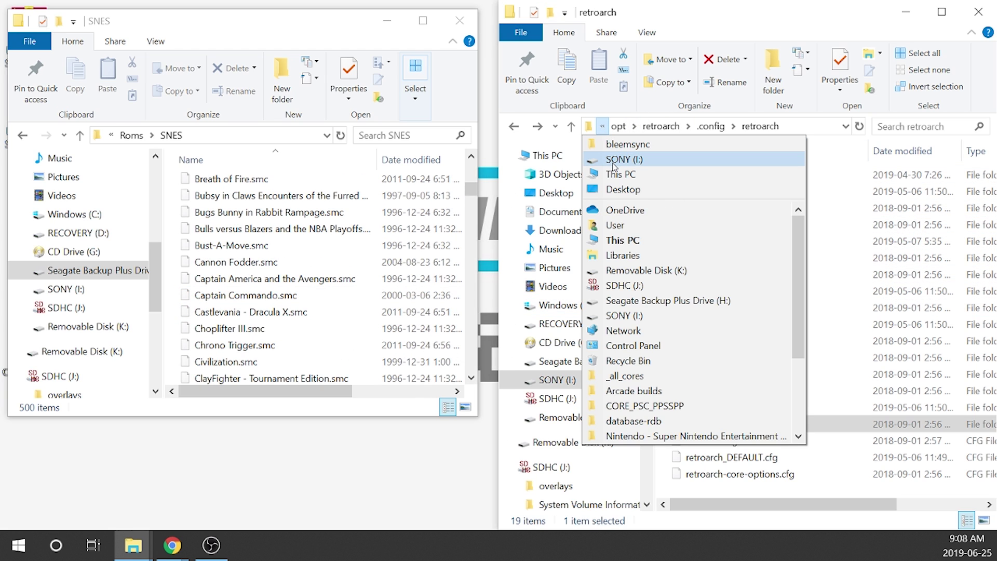
pyautogui.click(630, 160)
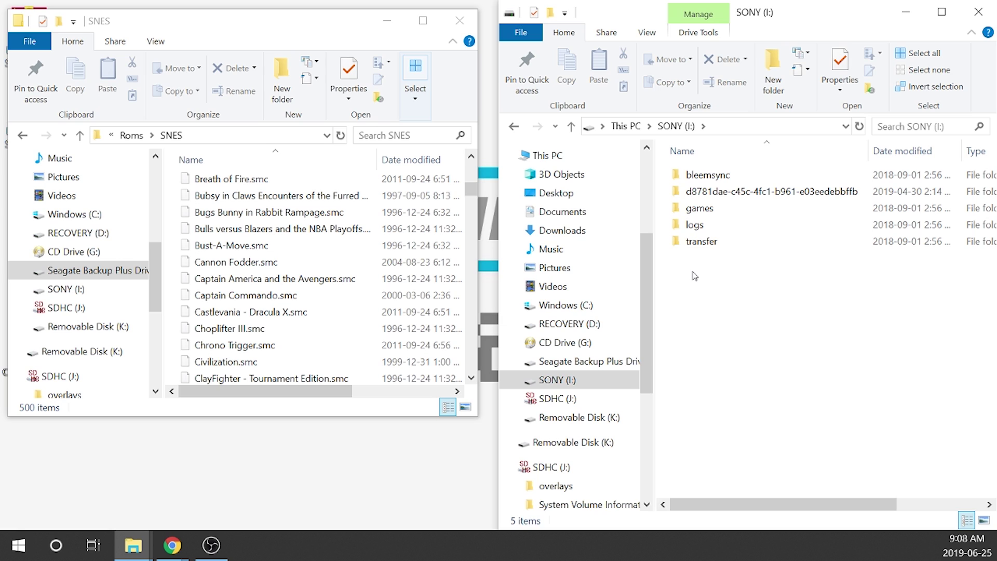
# Create a folder named 'Retroarch Games' at the SONY (I:) root and open it.
pyautogui.click(773, 83)
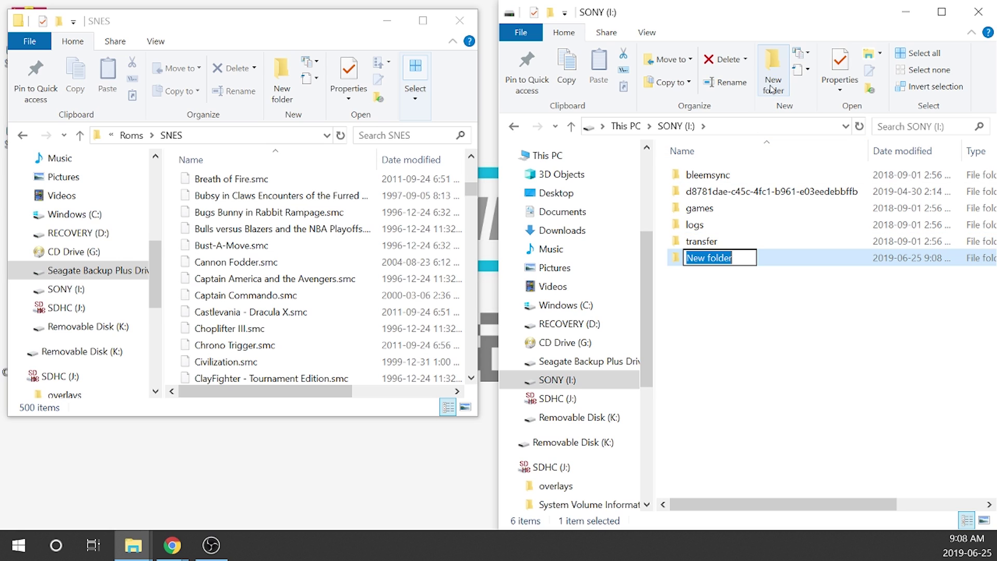
pyautogui.write('Ret')
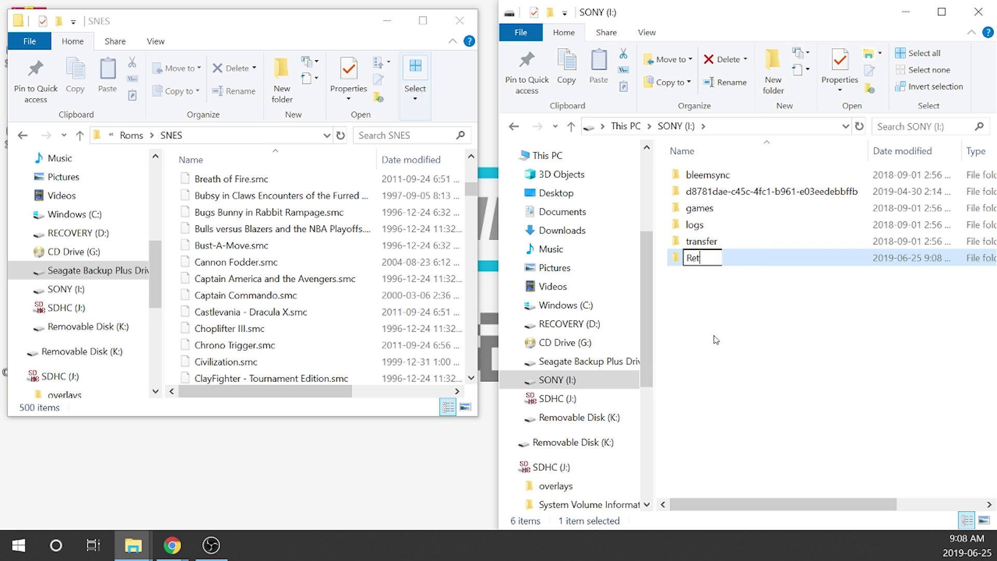
pyautogui.write('roarch Games')
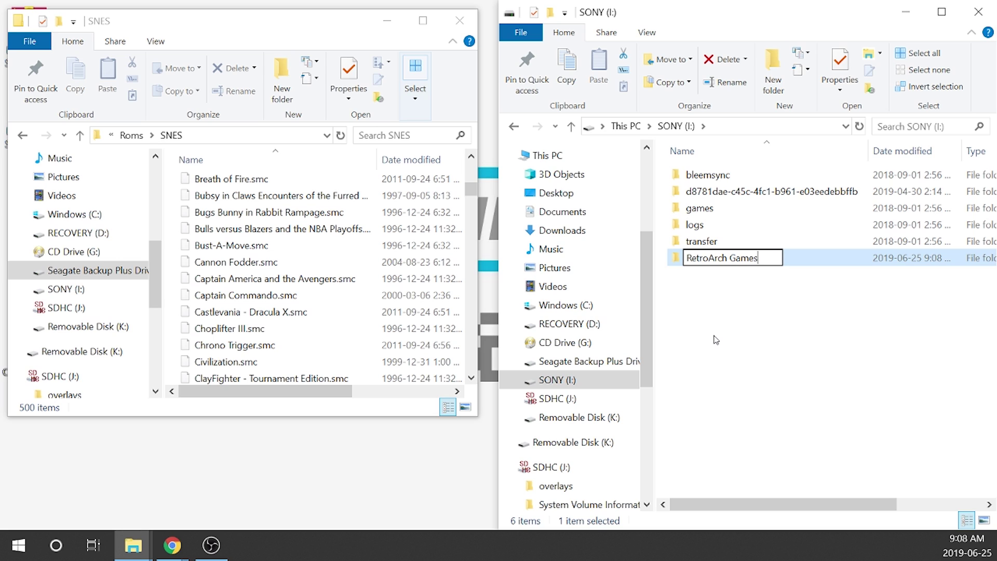
pyautogui.press('Return')
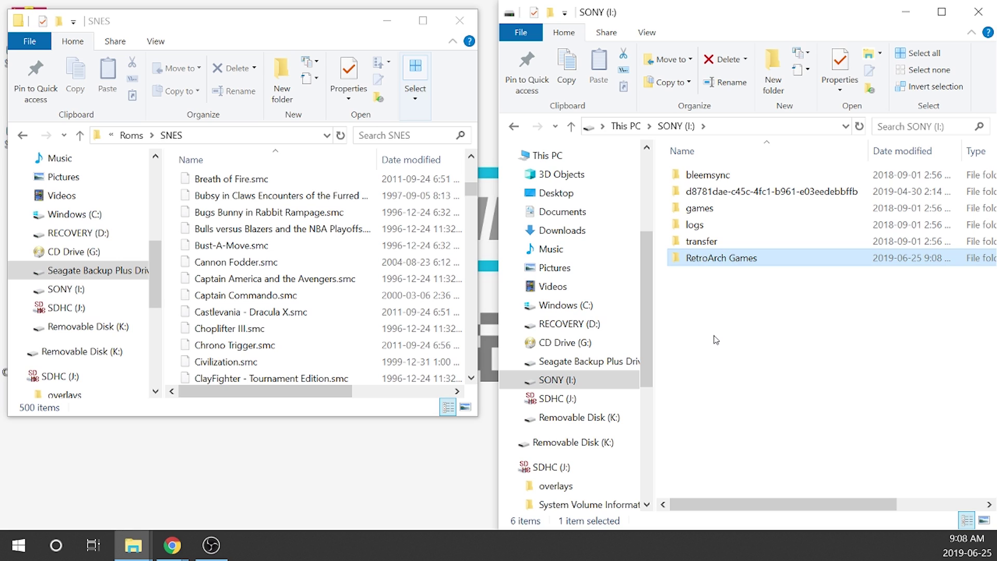
pyautogui.doubleClick(749, 260)
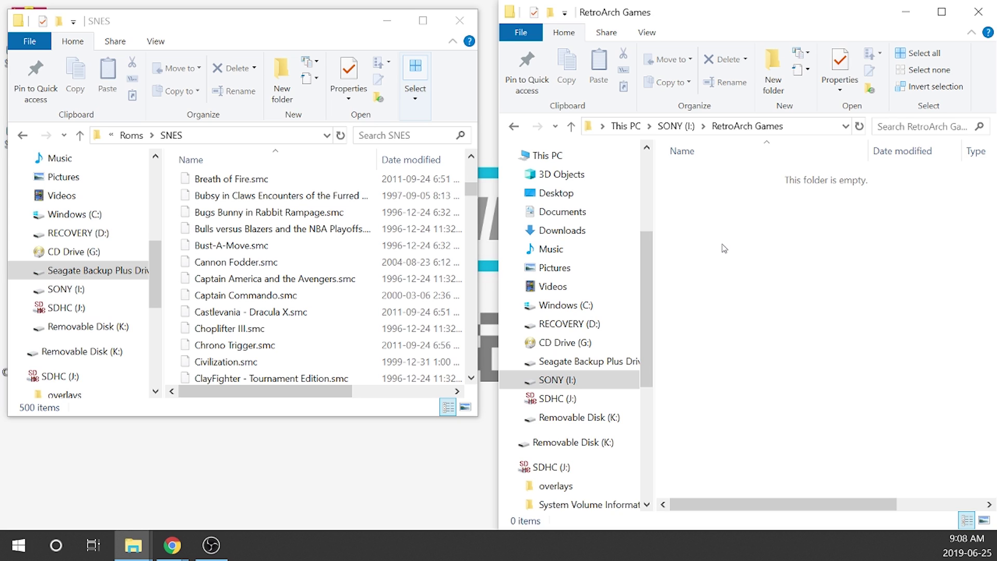
# Create a new folder named SNES inside RetroArch Games and open it.
pyautogui.click(773, 57)
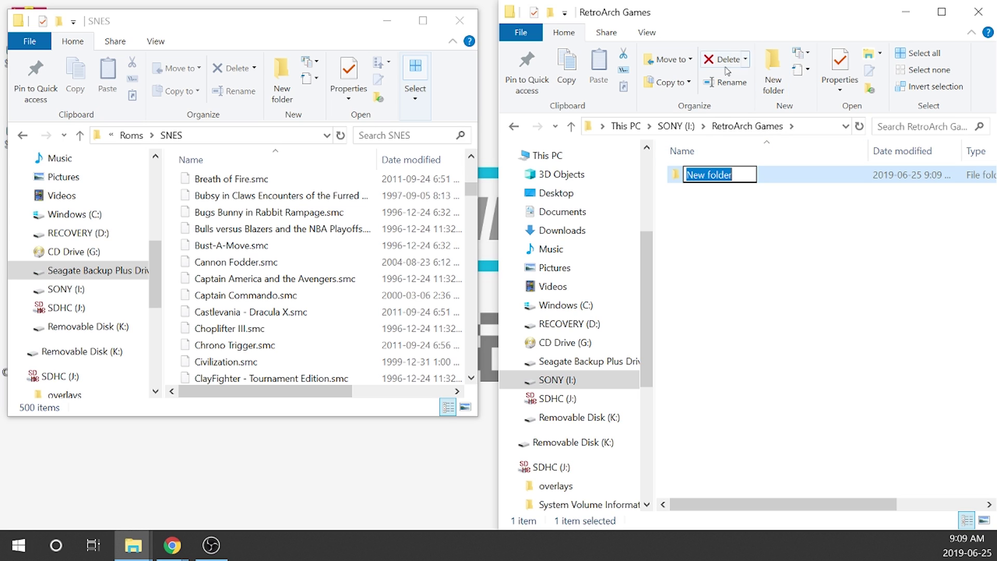
pyautogui.write('SNES')
pyautogui.press('Return')
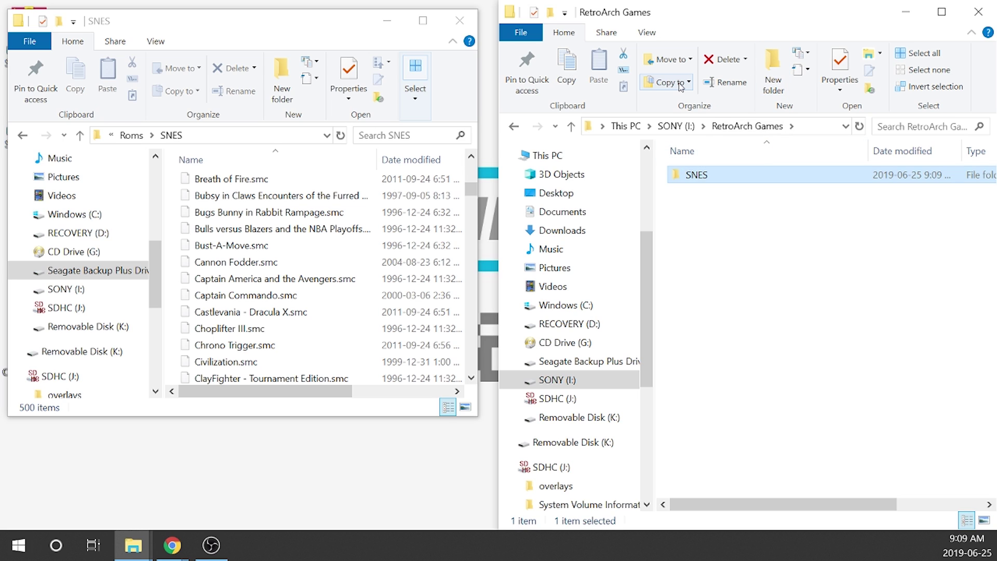
pyautogui.doubleClick(739, 177)
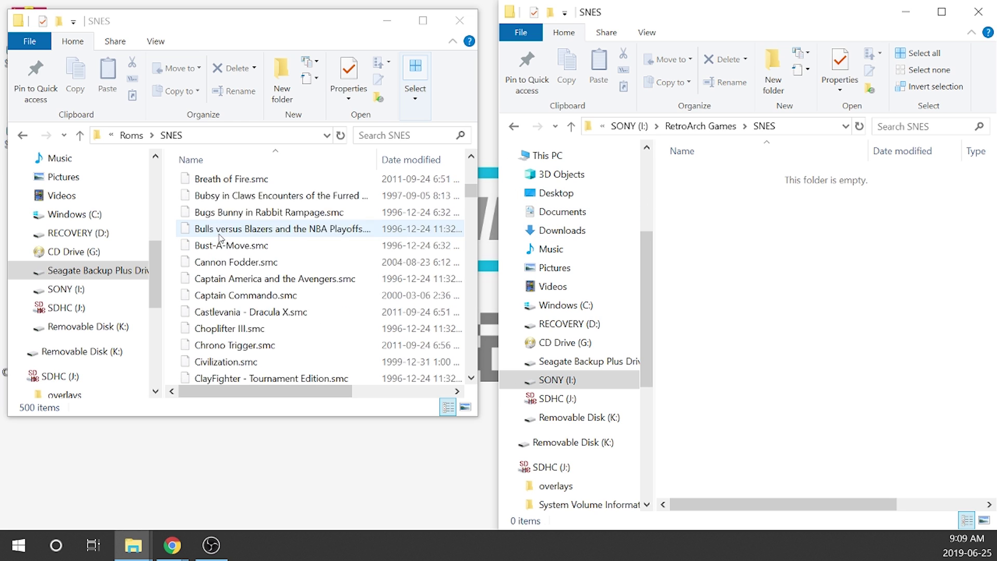
# Select 32 SNES ROMs, including Zombies Ate My Neighbors, and copy them into the new folder.
pyautogui.scroll(10, 219, 238)
pyautogui.click(220, 212)
pyautogui.moveTo(471, 173); pyautogui.dragTo(460, 227)
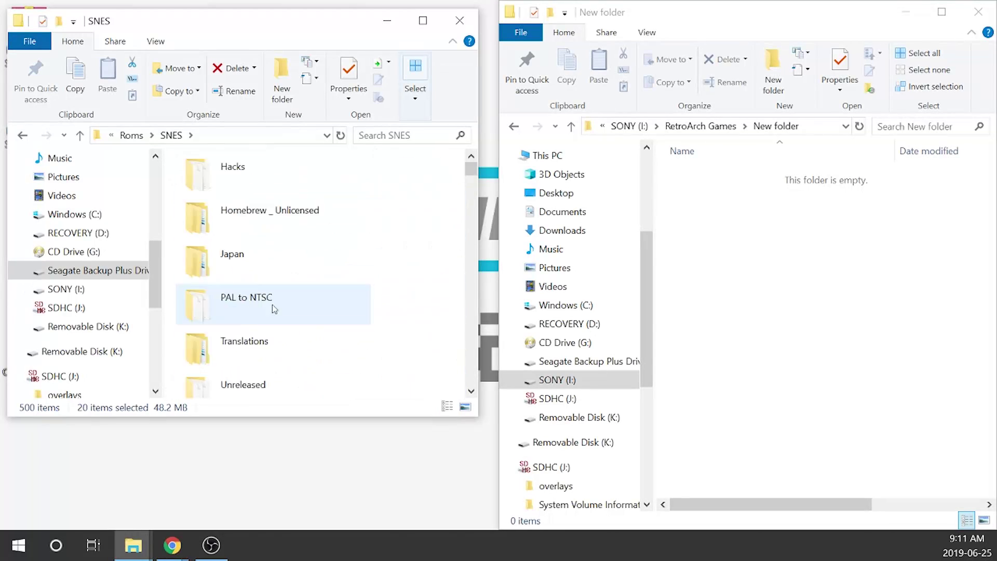
pyautogui.keyDown('ctrl'); pyautogui.click(270, 359); pyautogui.keyUp('ctrl')
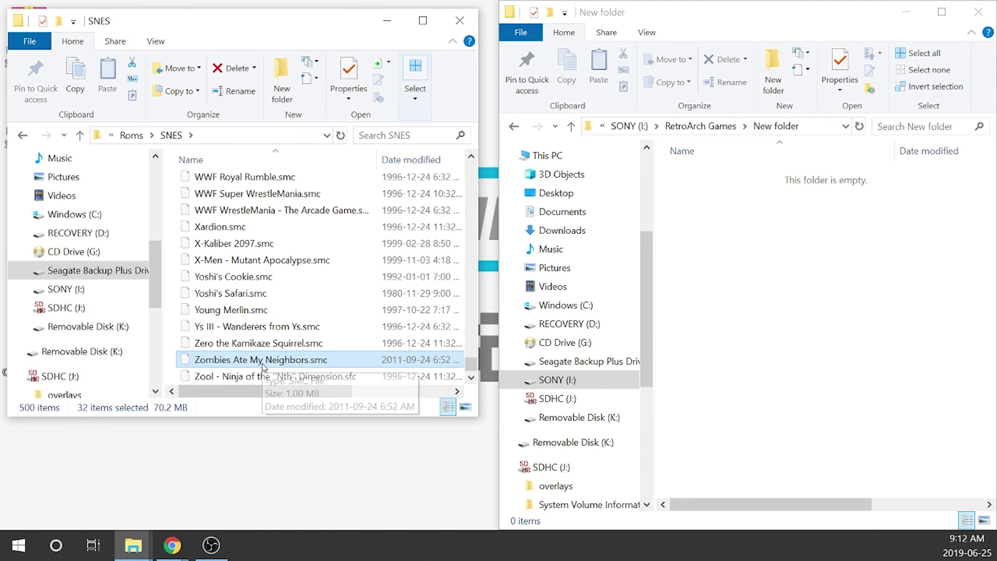
pyautogui.moveTo(246, 364); pyautogui.dragTo(789, 341)
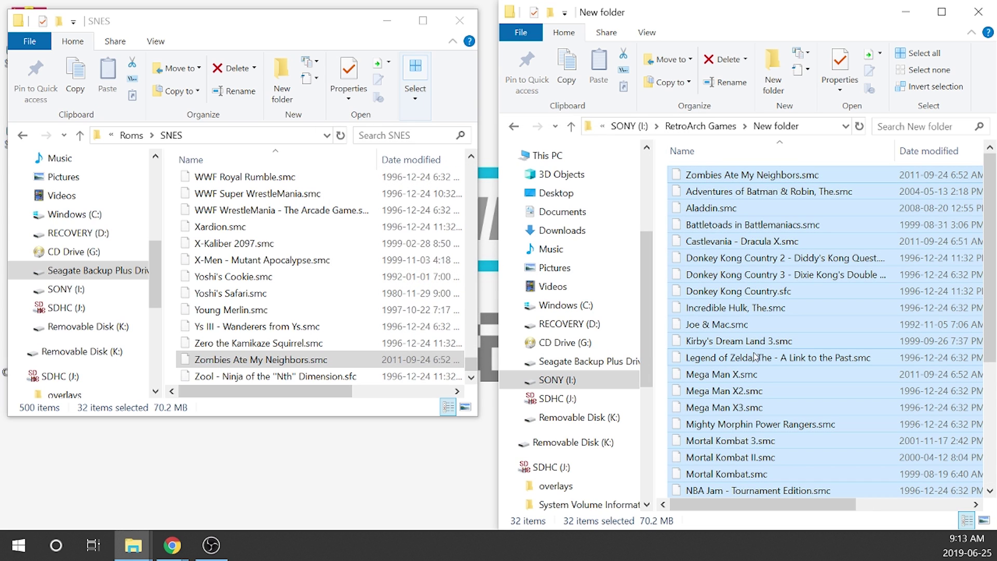
pyautogui.click(709, 129)
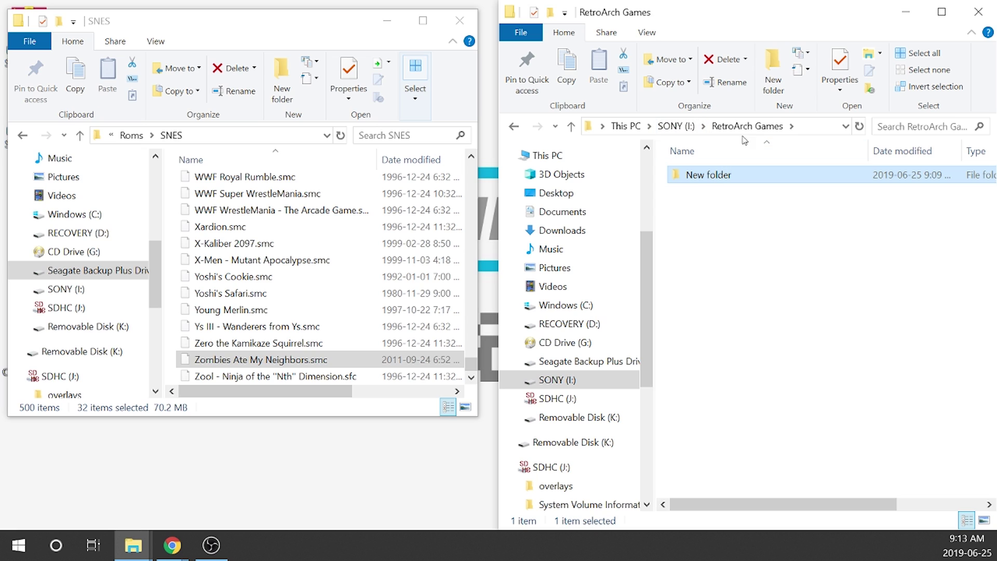
# Rename New folder to SNES, then close the SNES source and RetroArch Games windows.
pyautogui.click(702, 185)
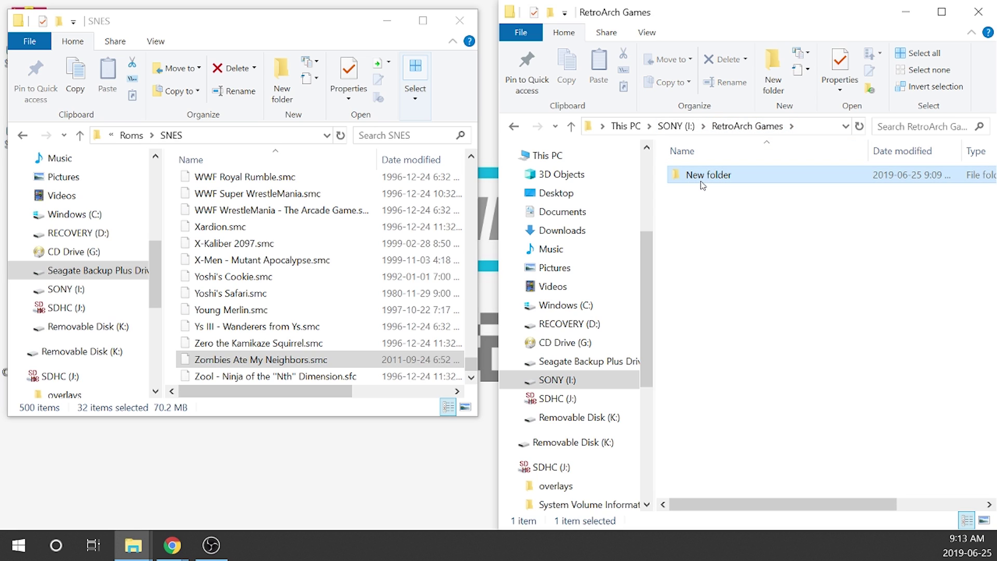
pyautogui.click(699, 181)
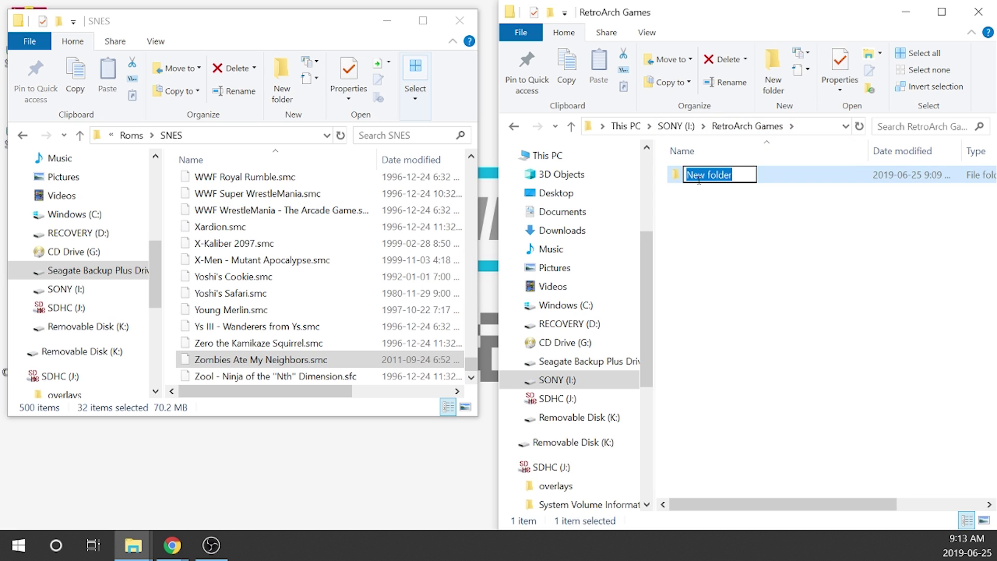
pyautogui.write('SM')
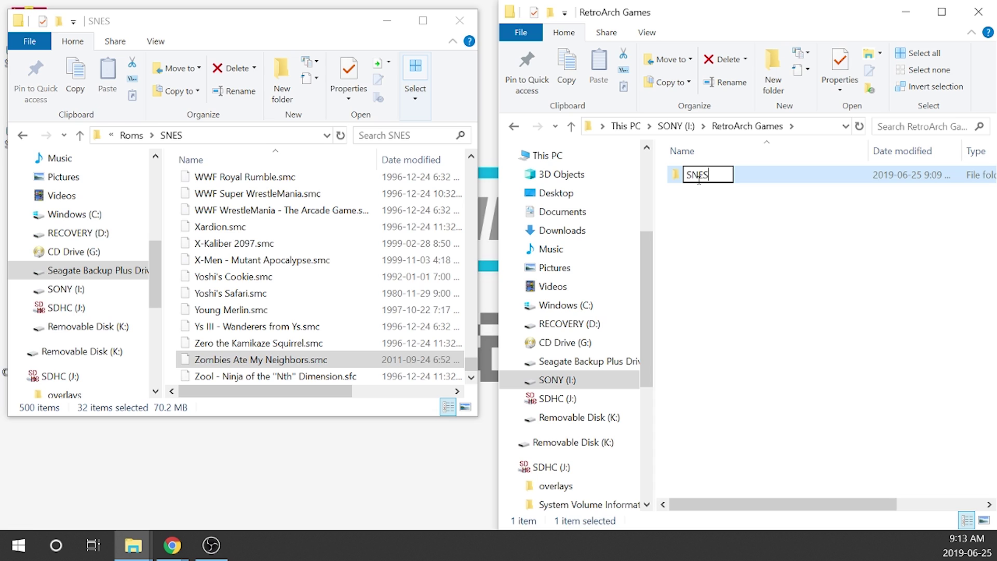
pyautogui.press('Return')
pyautogui.click(783, 238)
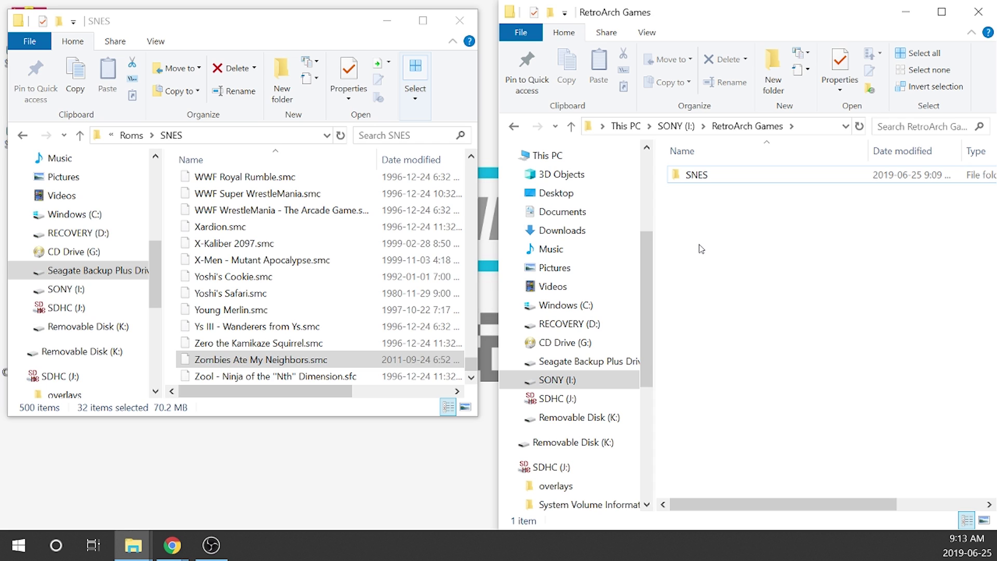
pyautogui.click(461, 21)
pyautogui.click(988, 21)
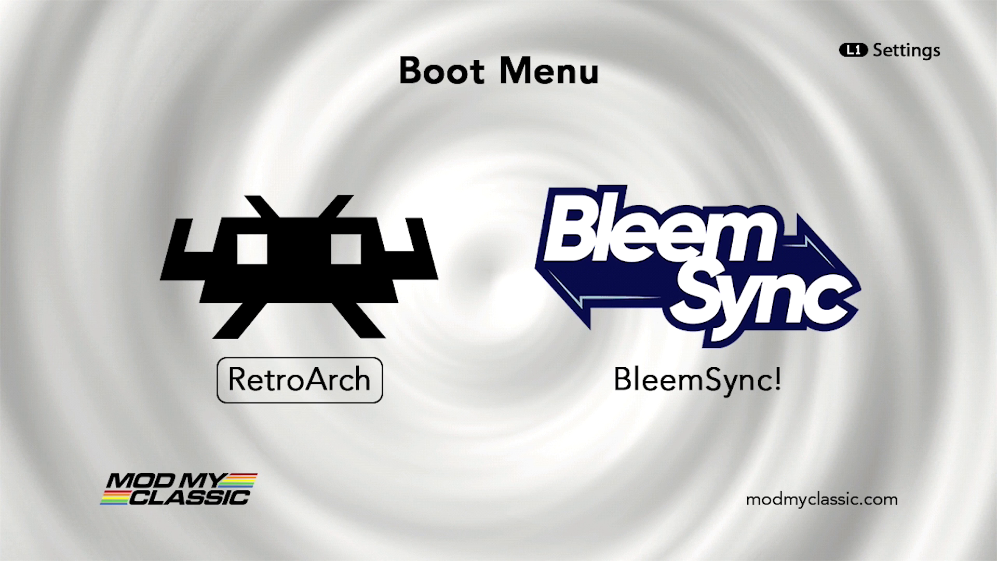
# Highlight RetroArch instead of BleemSync! on the Boot Menu and launch it.
pyautogui.press('Right')
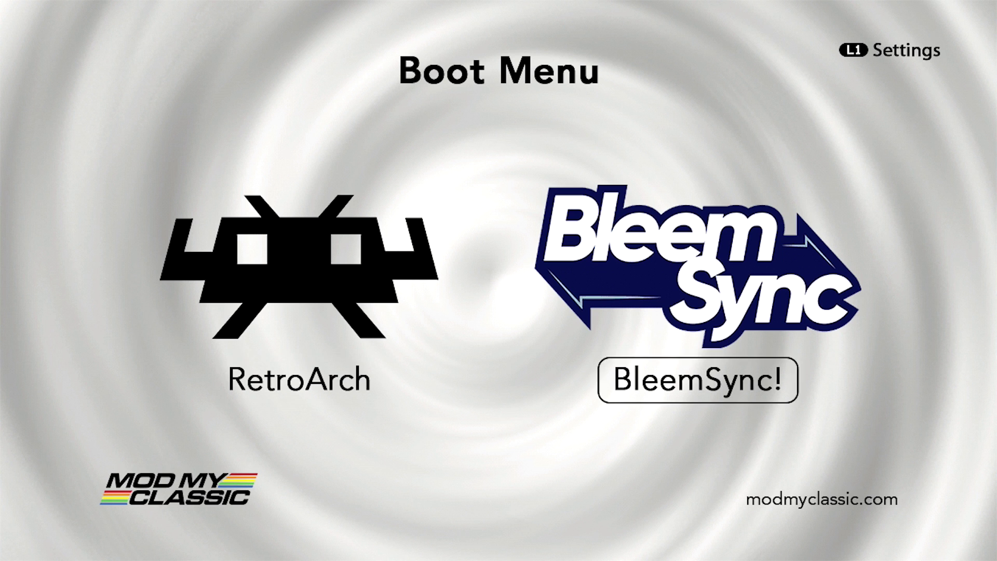
pyautogui.press('Left')
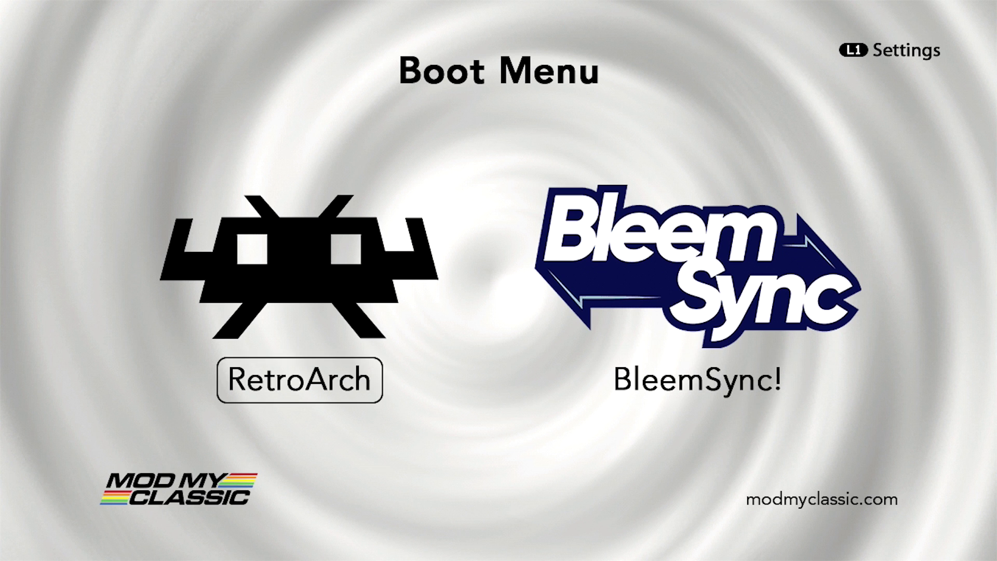
pyautogui.press('Return')
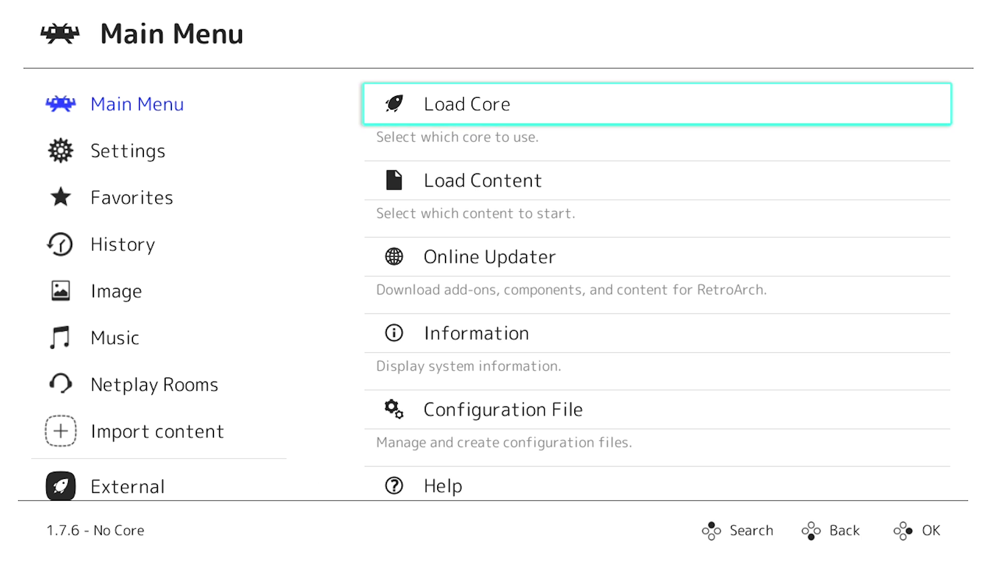
# In Load Content, browse from the root folder into media.
pyautogui.press('Down')
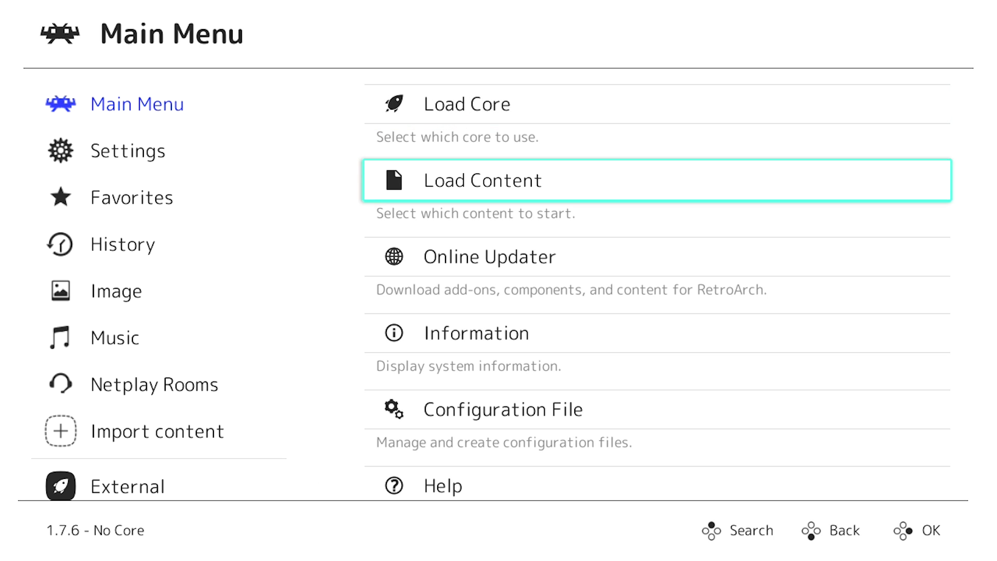
pyautogui.press('Return')
pyautogui.press('Down')
pyautogui.press('Down')
pyautogui.press('Down')
pyautogui.press('Down')
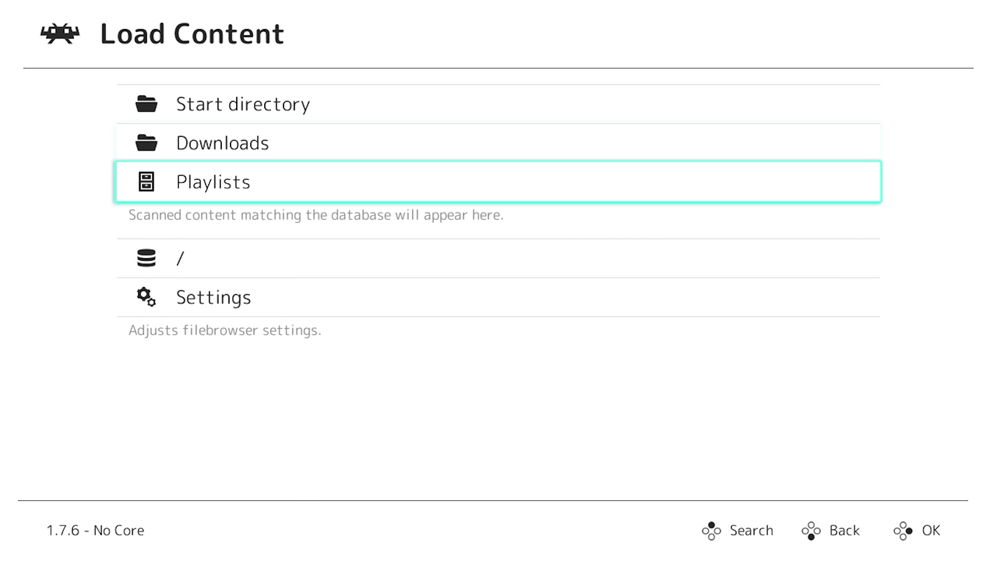
pyautogui.press('Up')
pyautogui.press('Return')
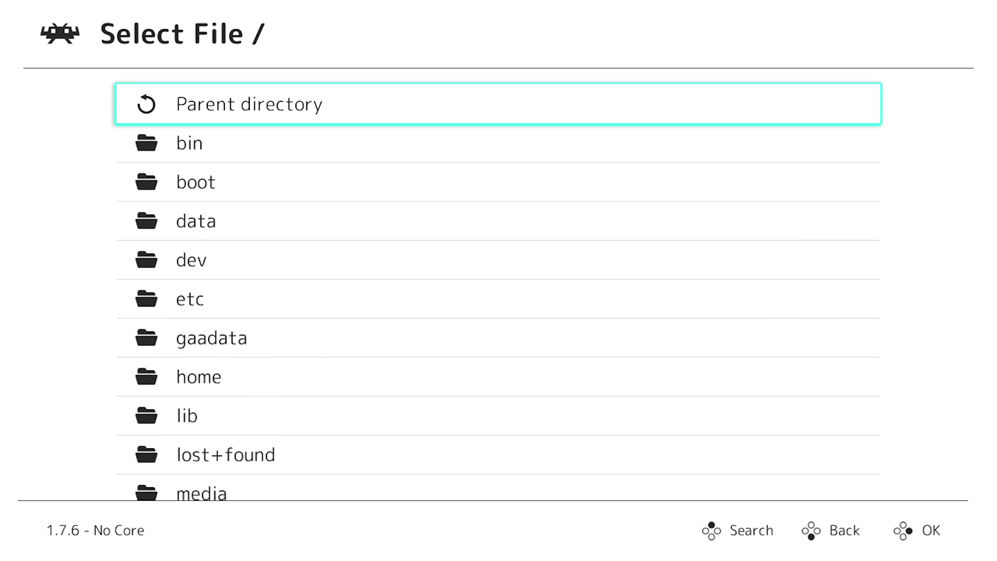
pyautogui.press('Down')
pyautogui.press('Down')
pyautogui.press('Down')
# Open RetroArch Games > SNES and run Batman & Robin with the Snes9x core.
pyautogui.press('Down')
pyautogui.press('Down')
pyautogui.press('Down')
pyautogui.press('Down')
pyautogui.press('Down')
pyautogui.press('Down')
pyautogui.press('Down')
pyautogui.press('Down')
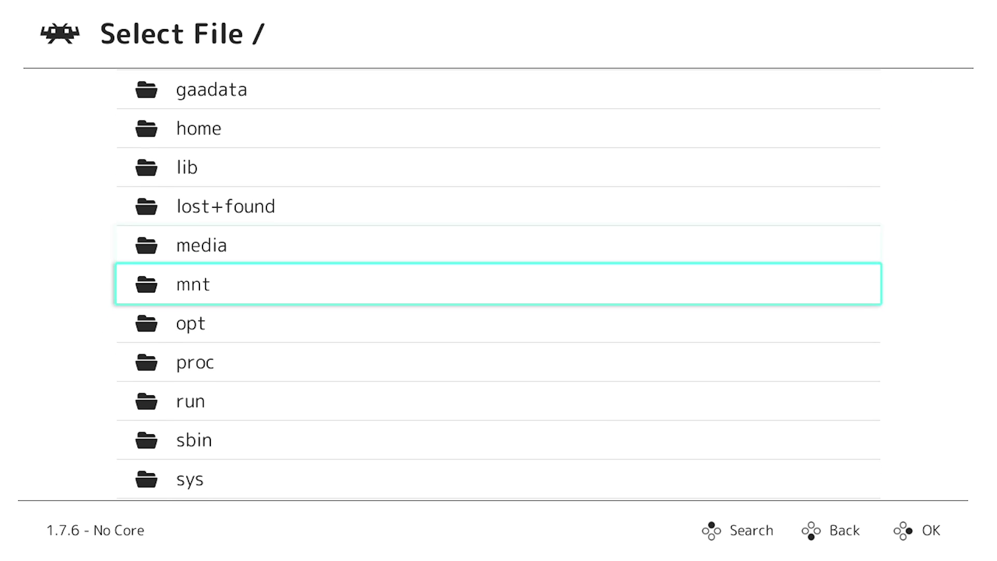
pyautogui.press('Up')
pyautogui.press('Return')
pyautogui.press('Down')
pyautogui.press('Down')
pyautogui.press('Down')
pyautogui.press('Down')
pyautogui.press('Down')
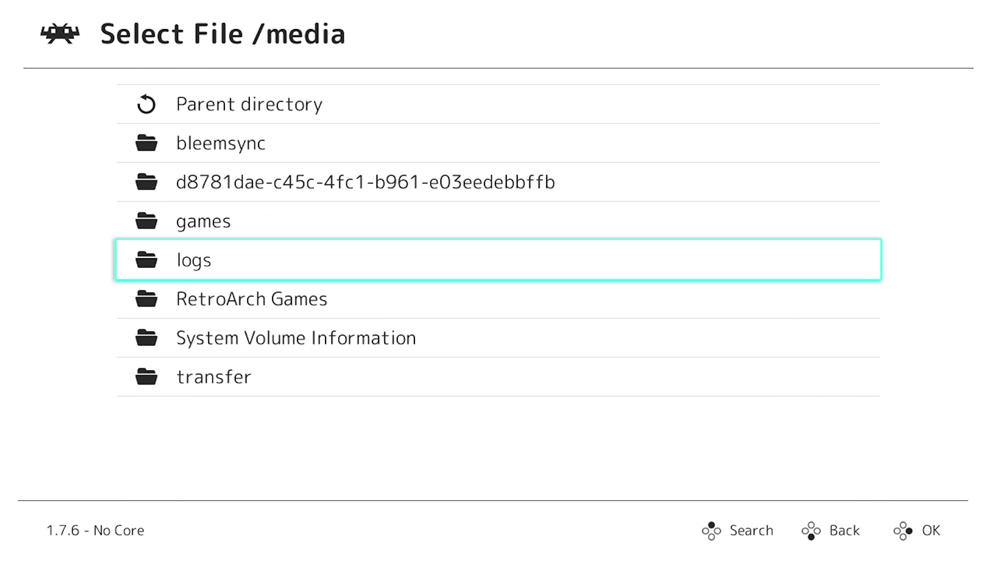
pyautogui.press('Return')
pyautogui.press('Down')
pyautogui.press('Return')
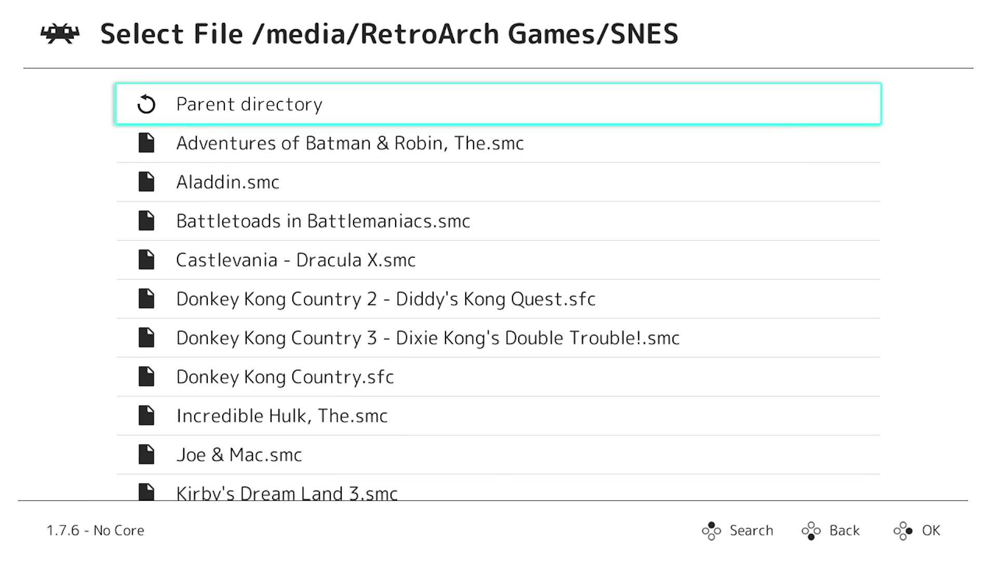
pyautogui.press('Down')
pyautogui.press('Return')
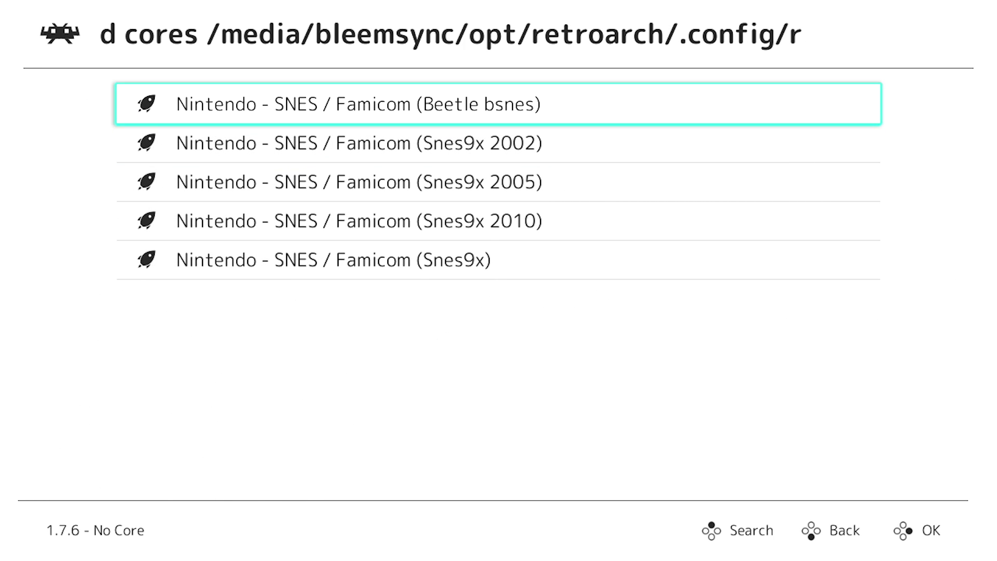
pyautogui.press('Down')
pyautogui.press('Down')
pyautogui.press('Down')
pyautogui.press('Down')
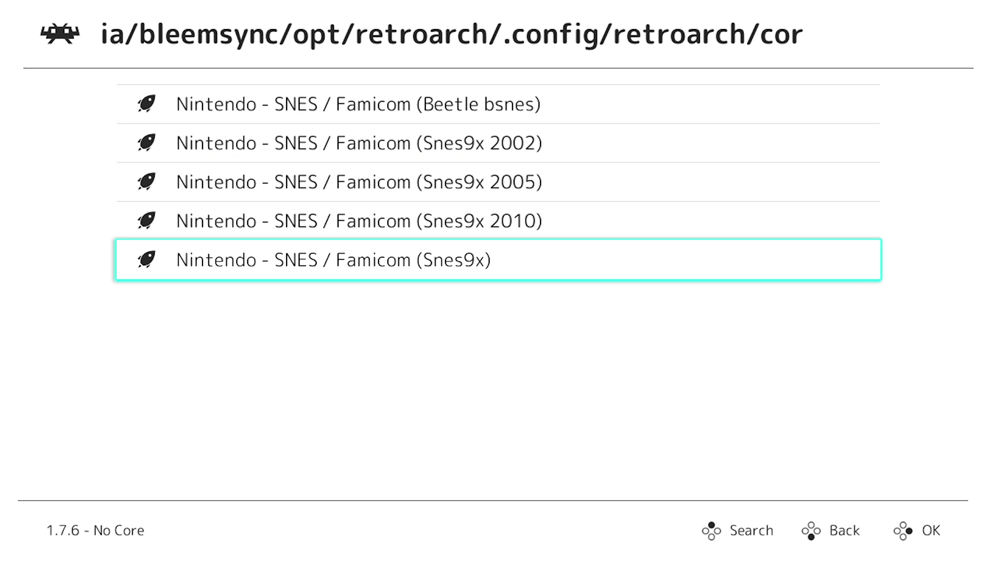
pyautogui.press('Return')
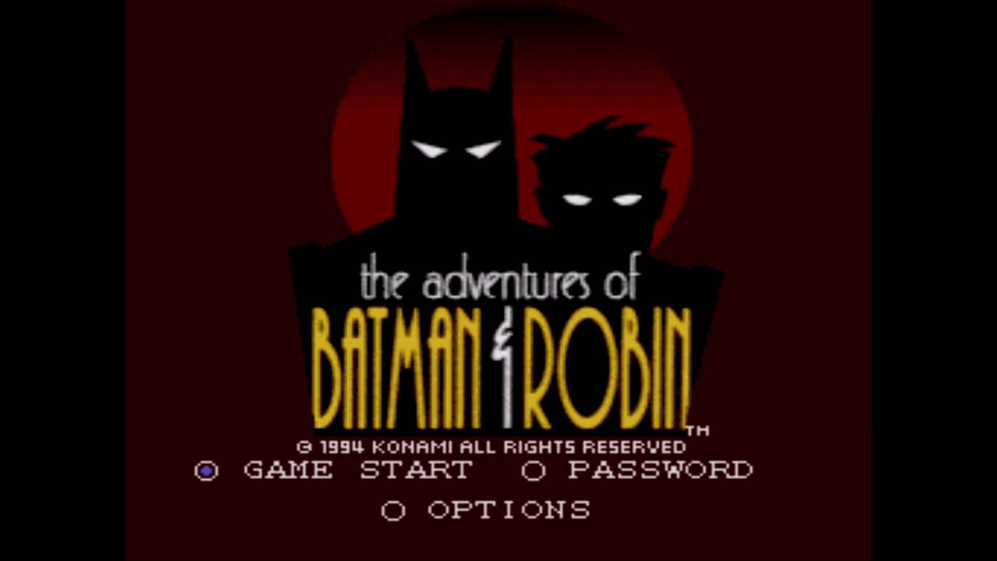
# Start Batman & Robin from its title screen, then choose Close Content in the F1 Quick Menu.
pyautogui.press('Return')
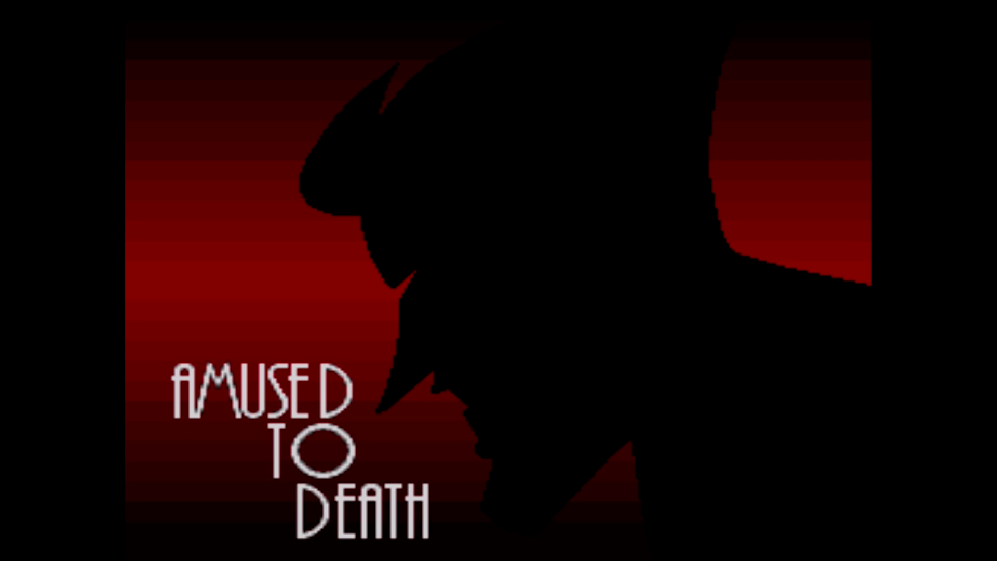
pyautogui.press('F1')
pyautogui.press('Down')
pyautogui.press('Down')
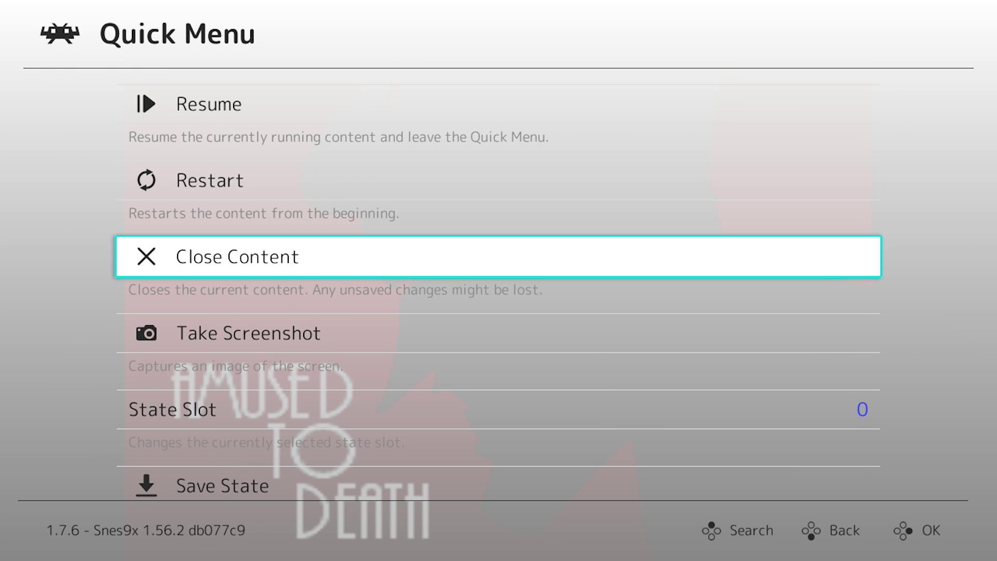
pyautogui.press('Return')
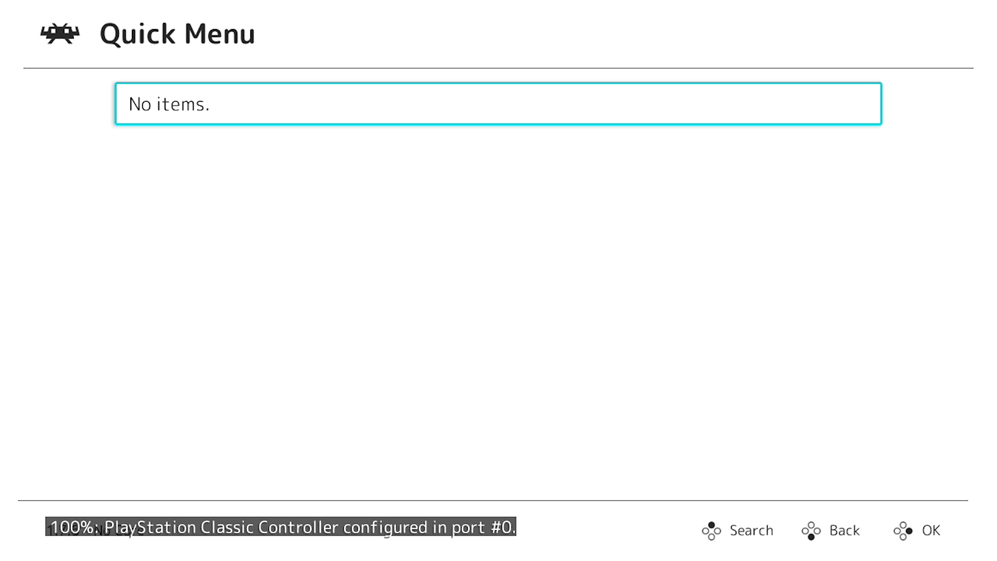
# Return to the main menu and open the Internal PlayStation playlist from the sidebar.
pyautogui.press('BackSpace')
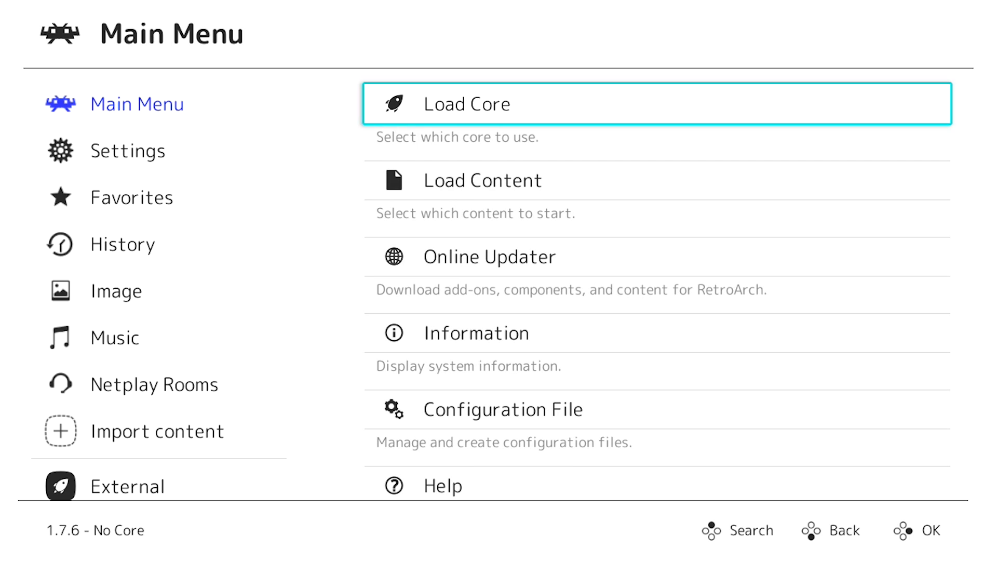
pyautogui.press('Left')
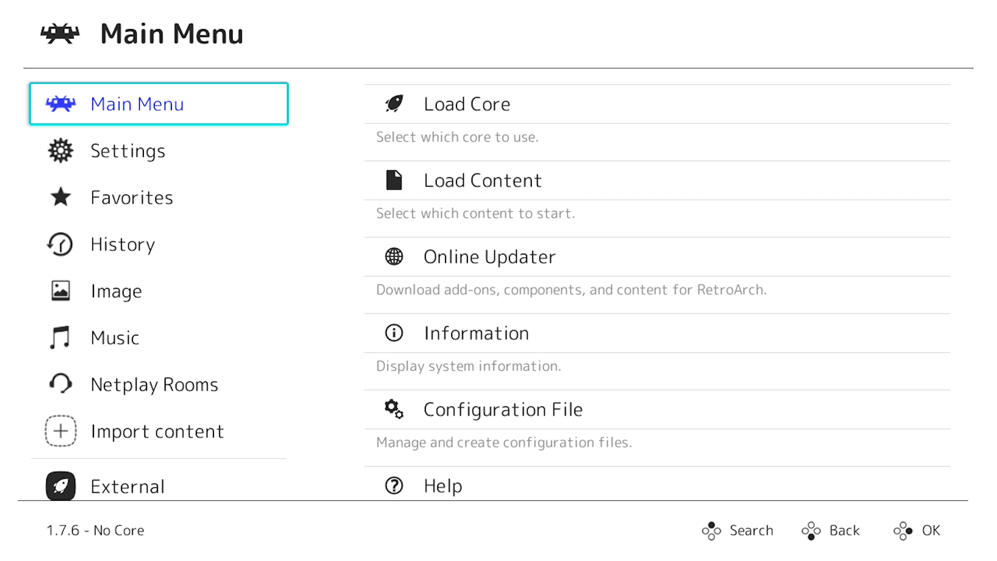
pyautogui.press('Down')
pyautogui.press('Down')
pyautogui.press('Down')
pyautogui.press('Down')
pyautogui.press('Down')
pyautogui.press('Down')
pyautogui.press('Down')
pyautogui.press('Down')
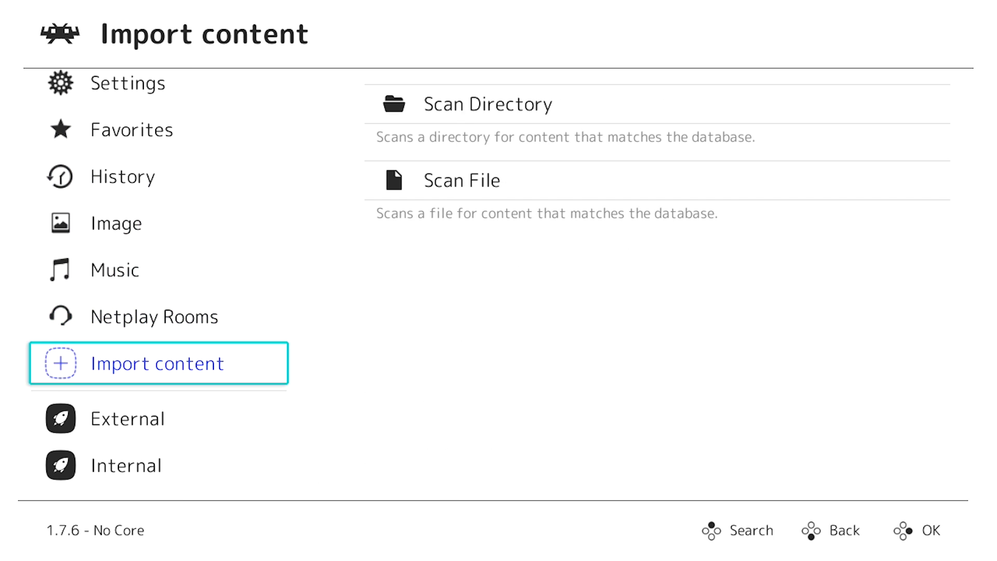
pyautogui.press('Down')
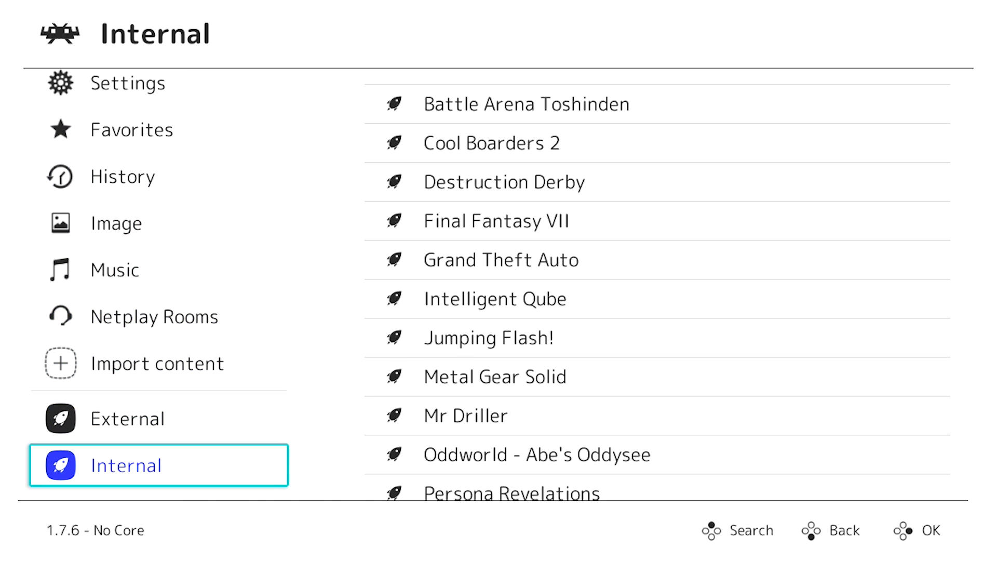
pyautogui.press('Right')
pyautogui.press('Down')
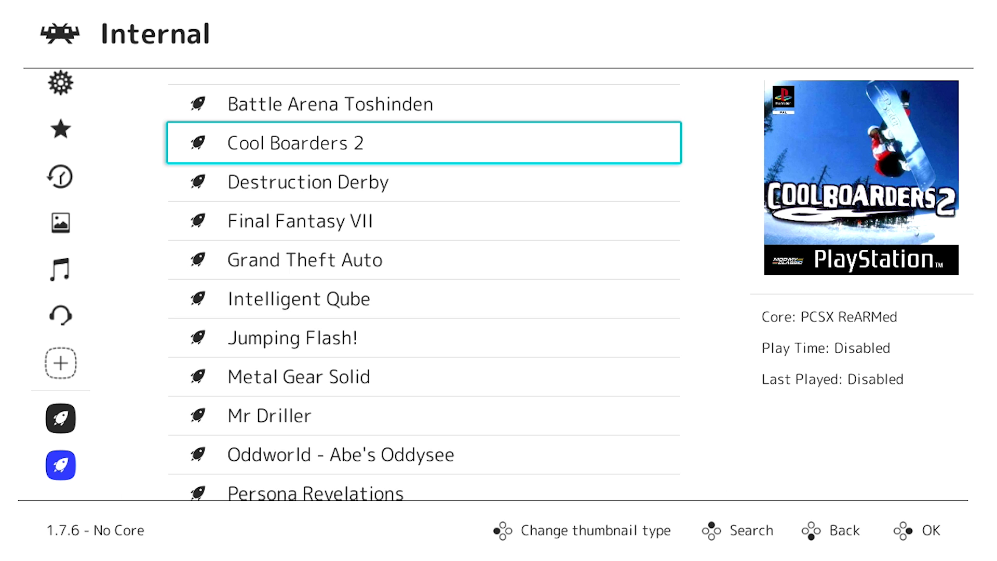
# Step through the Internal games' cover art, then head back toward Import content.
pyautogui.press('Down')
pyautogui.press('Down')
pyautogui.press('Down')
pyautogui.press('Down')
pyautogui.press('Down')
pyautogui.press('Down')
pyautogui.press('Down')
pyautogui.press('Down')
pyautogui.press('Down')
pyautogui.press('Down')
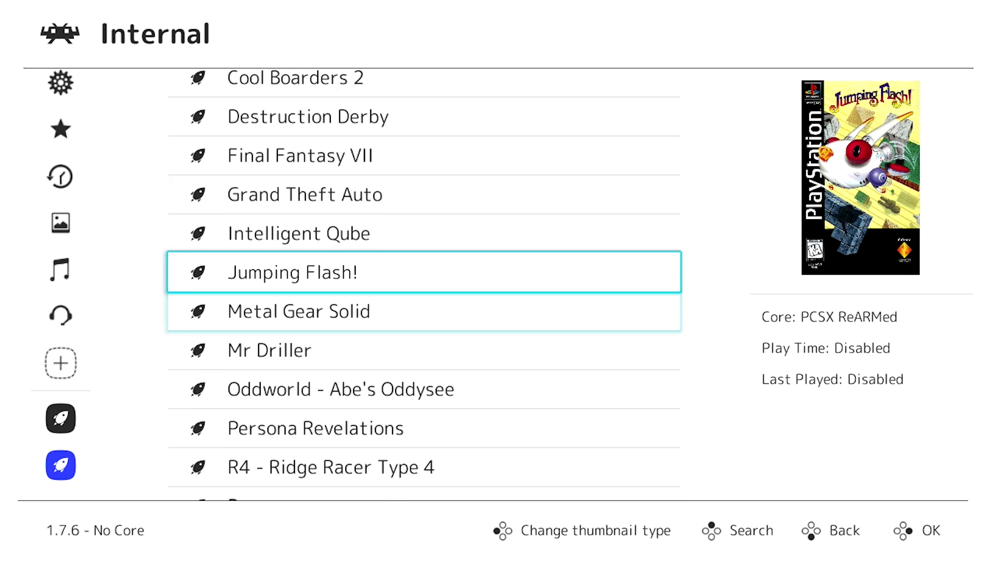
pyautogui.press('Down')
pyautogui.press('Down')
pyautogui.press('Down')
pyautogui.press('Down')
pyautogui.press('Down')
pyautogui.press('Down')
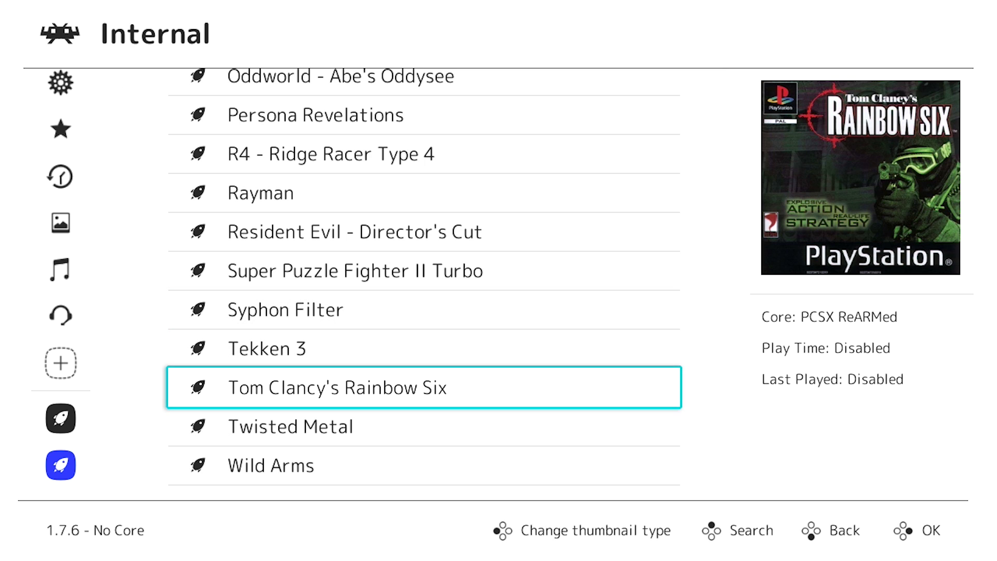
pyautogui.press('Up')
pyautogui.press('Up')
pyautogui.press('Up')
pyautogui.press('Up')
pyautogui.press('Up')
pyautogui.press('Up')
pyautogui.press('Up')
pyautogui.press('Up')
pyautogui.press('Up')
pyautogui.press('Up')
pyautogui.press('Up')
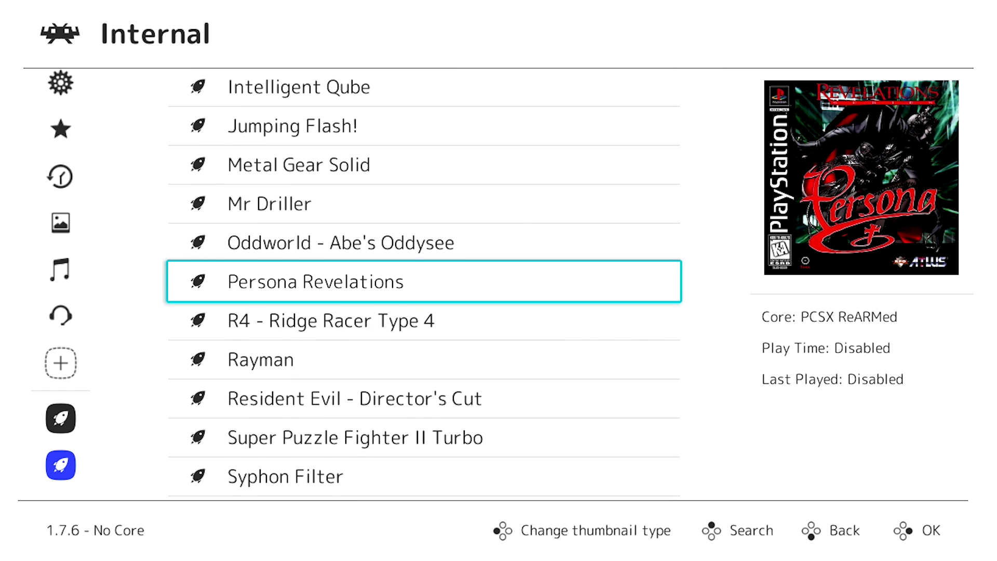
pyautogui.press('Up')
pyautogui.press('Up')
pyautogui.press('Up')
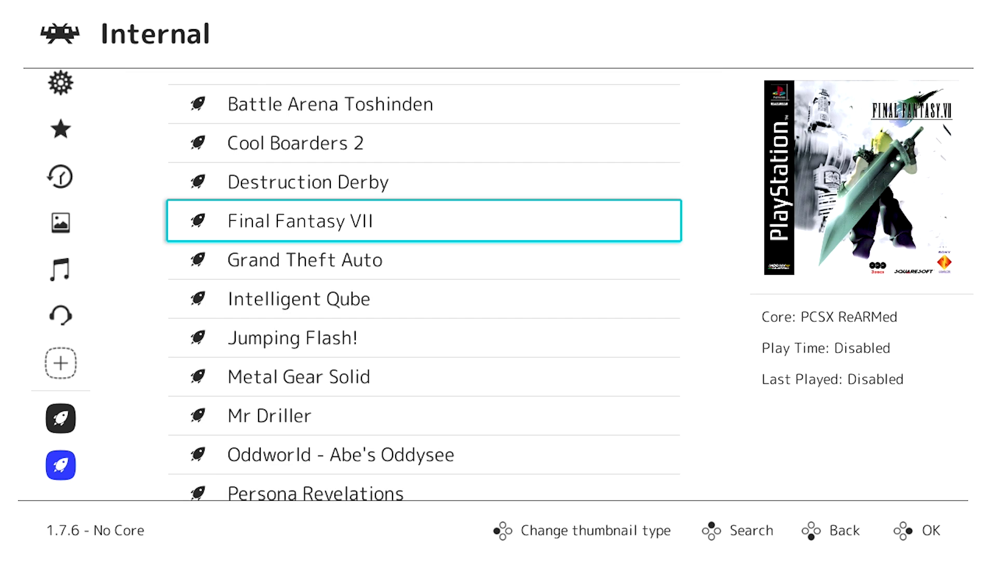
pyautogui.press('Left')
pyautogui.press('Up')
pyautogui.press('Up')
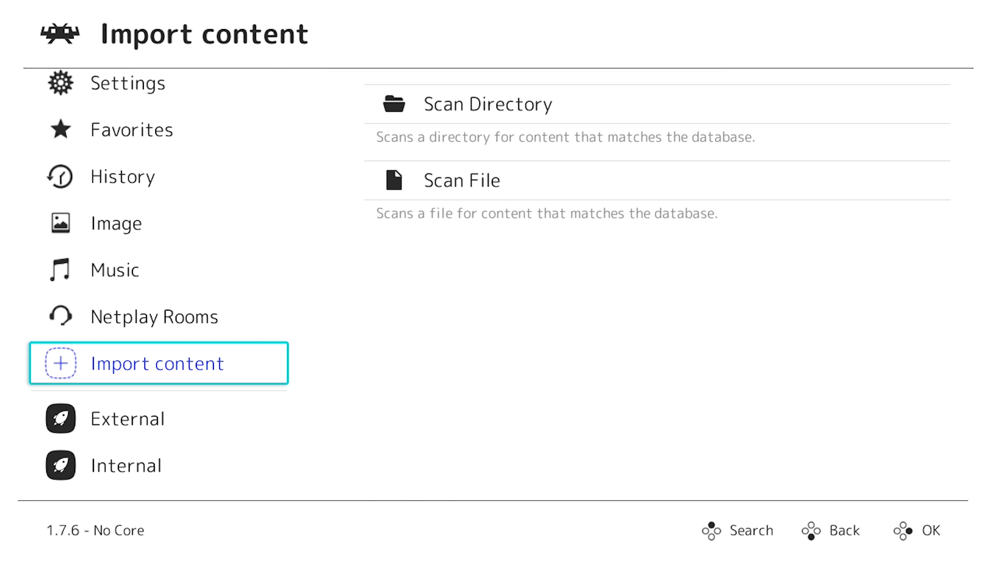
# Scan the /media/RetroArch Games/SNES folder with Scan Directory.
pyautogui.press('Right')
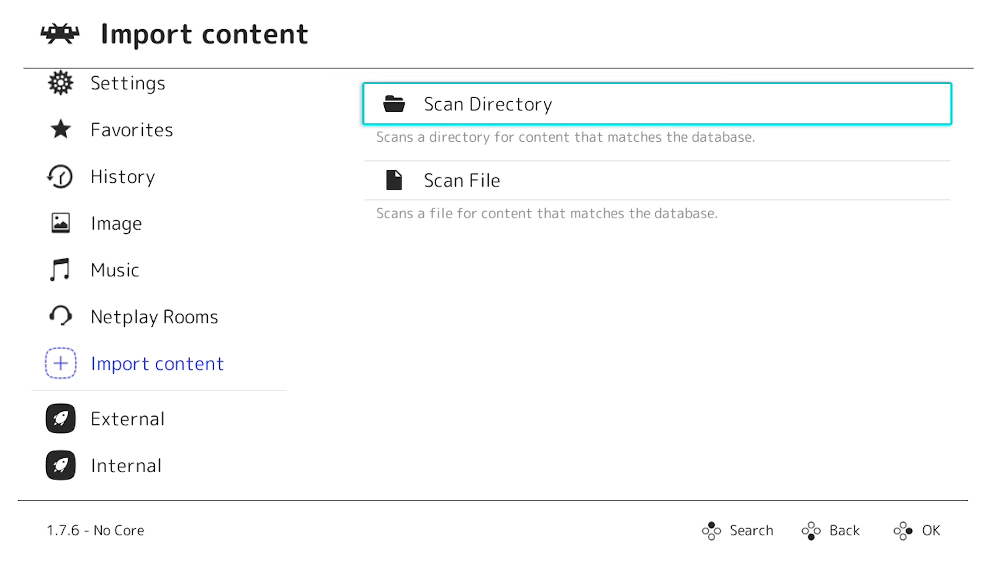
pyautogui.press('Return')
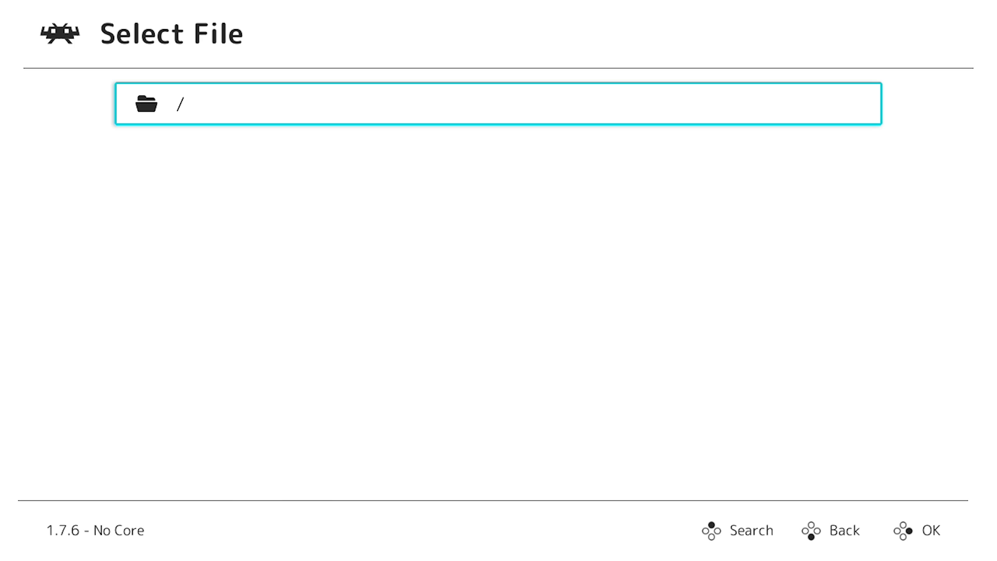
pyautogui.press('Return')
pyautogui.press('Down')
pyautogui.press('Down')
pyautogui.press('Down')
pyautogui.press('Down')
pyautogui.press('Down')
pyautogui.press('Down')
pyautogui.press('Down')
pyautogui.press('Down')
pyautogui.press('Down')
pyautogui.press('Down')
pyautogui.press('Down')
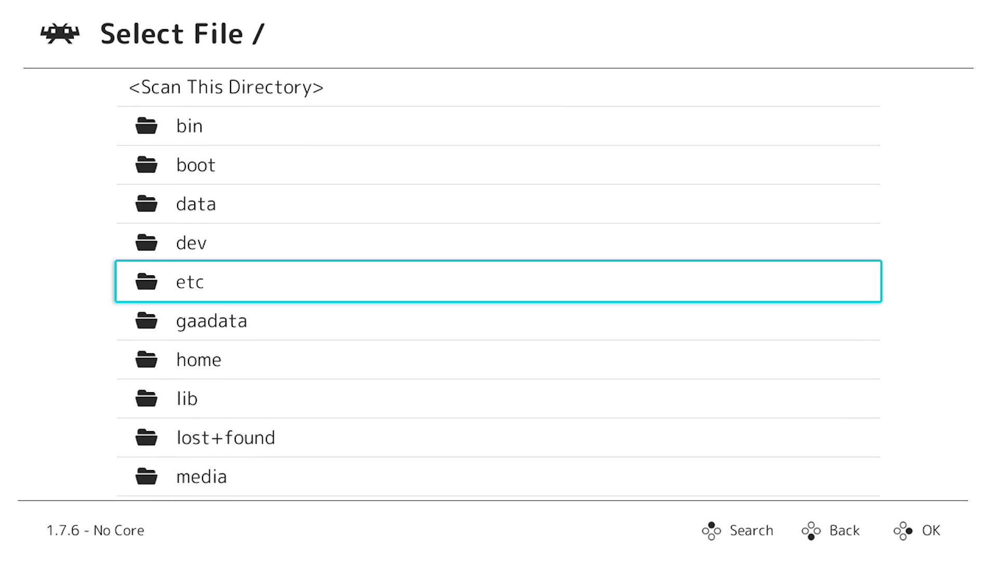
pyautogui.press('Return')
pyautogui.press('Down')
pyautogui.press('Down')
pyautogui.press('Down')
pyautogui.press('Down')
pyautogui.press('Down')
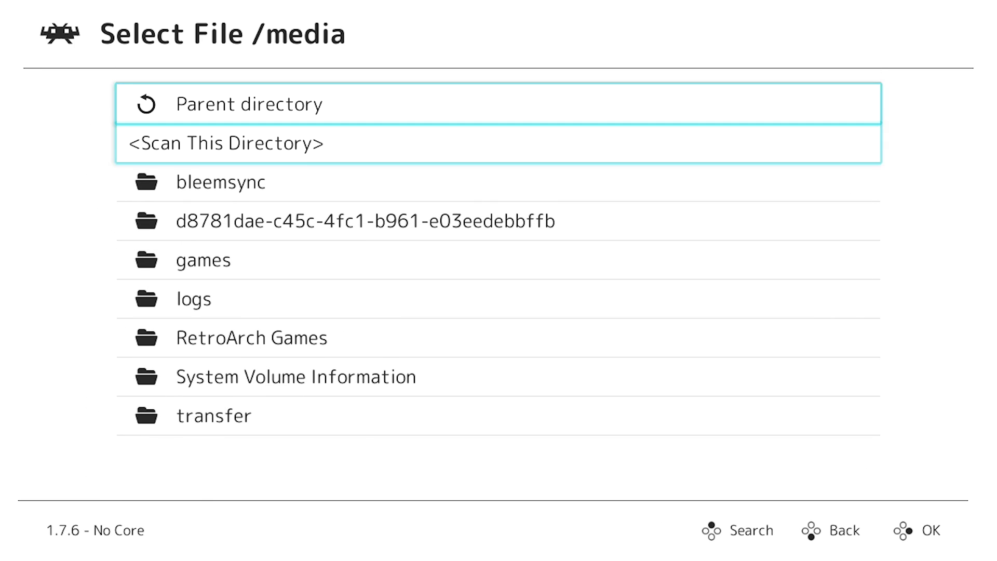
pyautogui.press('Down')
pyautogui.press('Return')
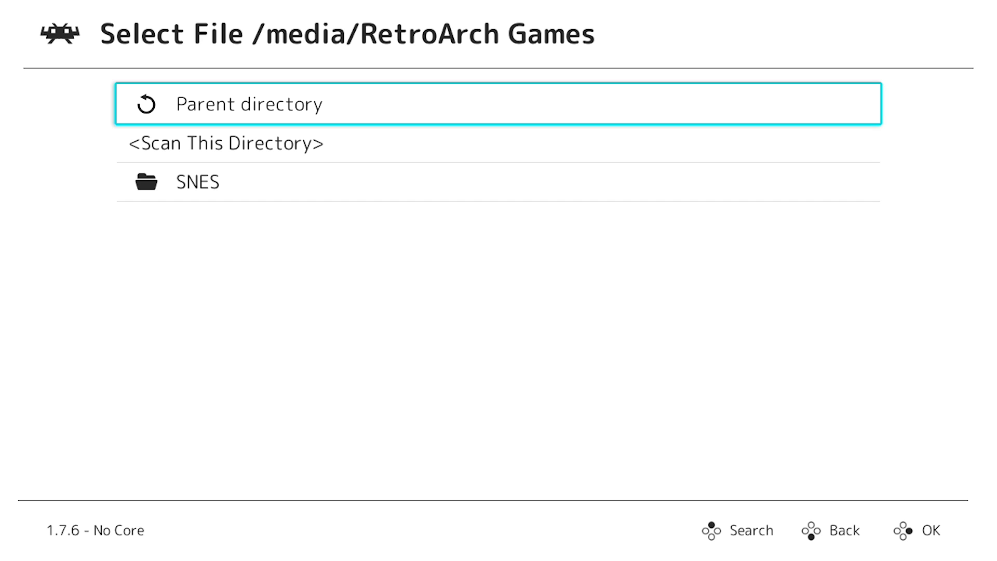
pyautogui.press('Down')
pyautogui.press('Down')
pyautogui.press('Return')
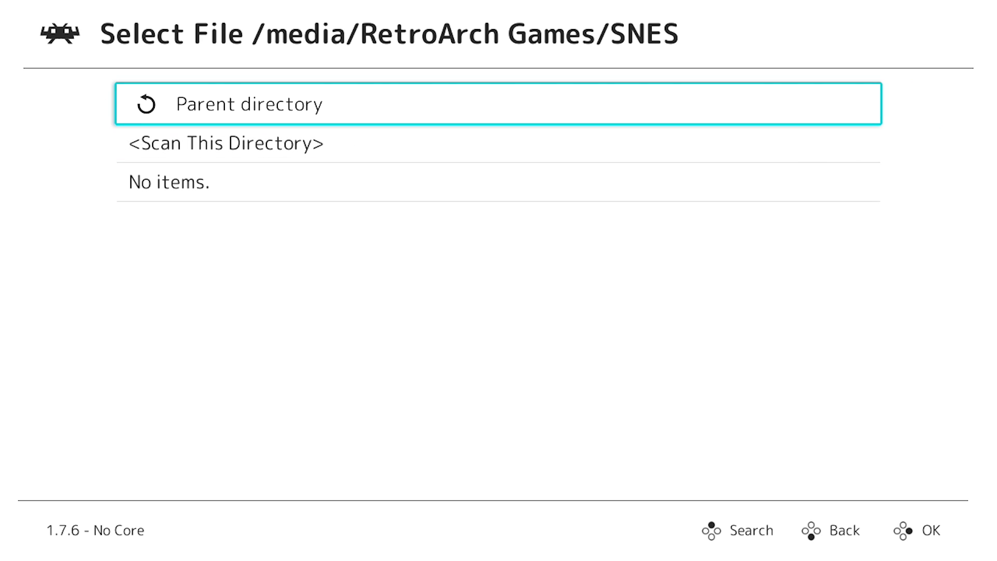
pyautogui.press('Down')
pyautogui.press('Return')
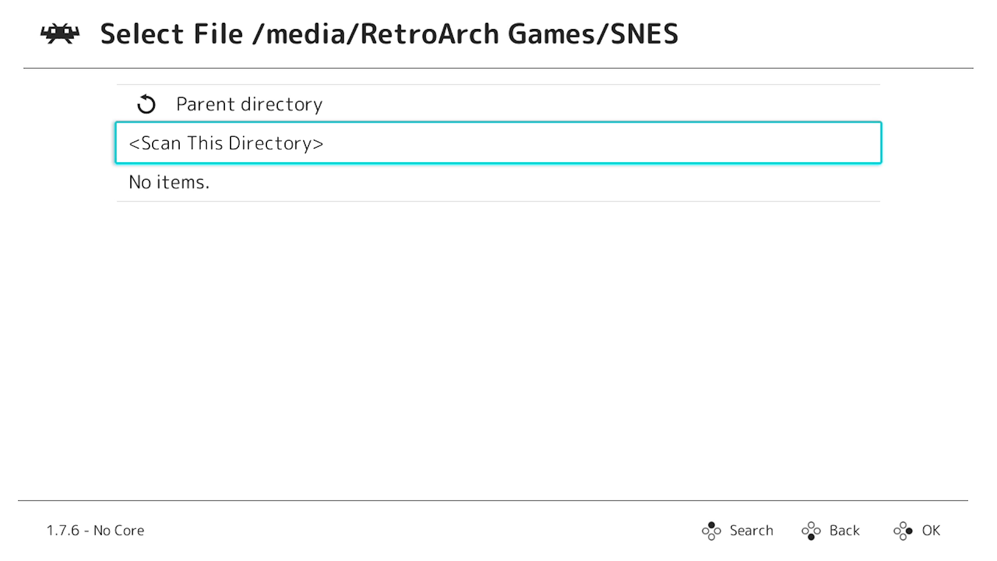
# After the scan, back out of the SNES folder to the Import content options.
pyautogui.press('BackSpace')
pyautogui.press('Up')
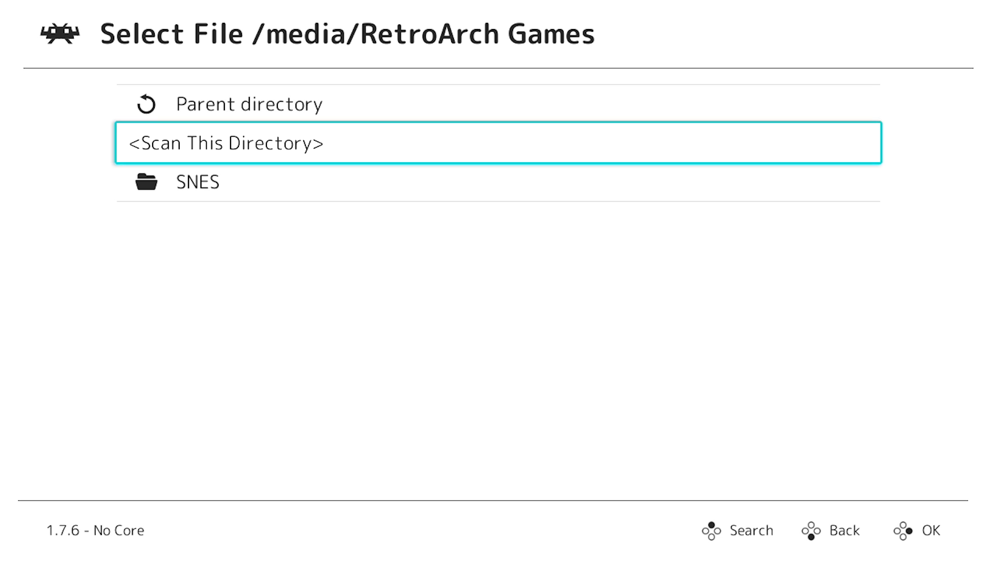
pyautogui.press('Up')
pyautogui.press('Up')
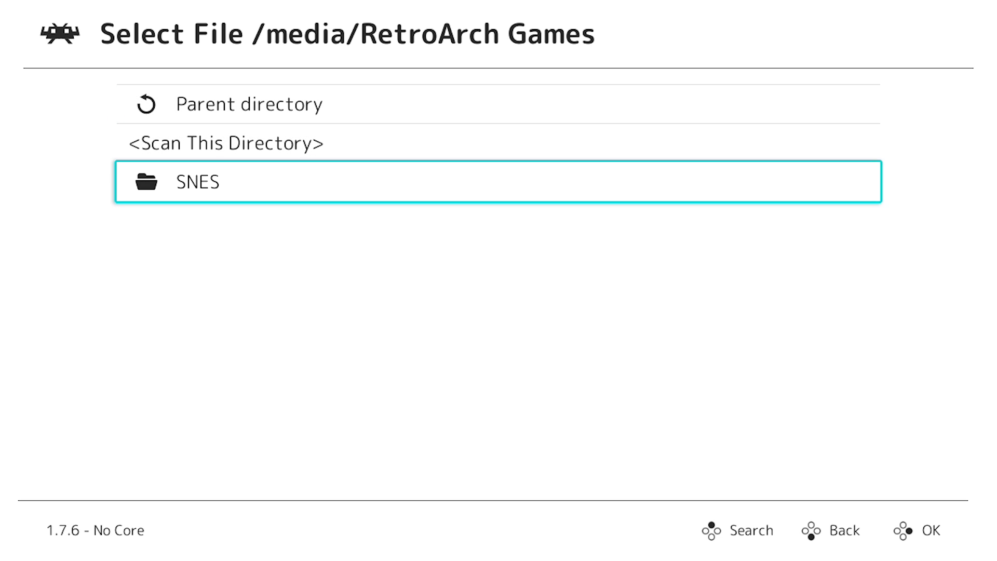
pyautogui.press('Return')
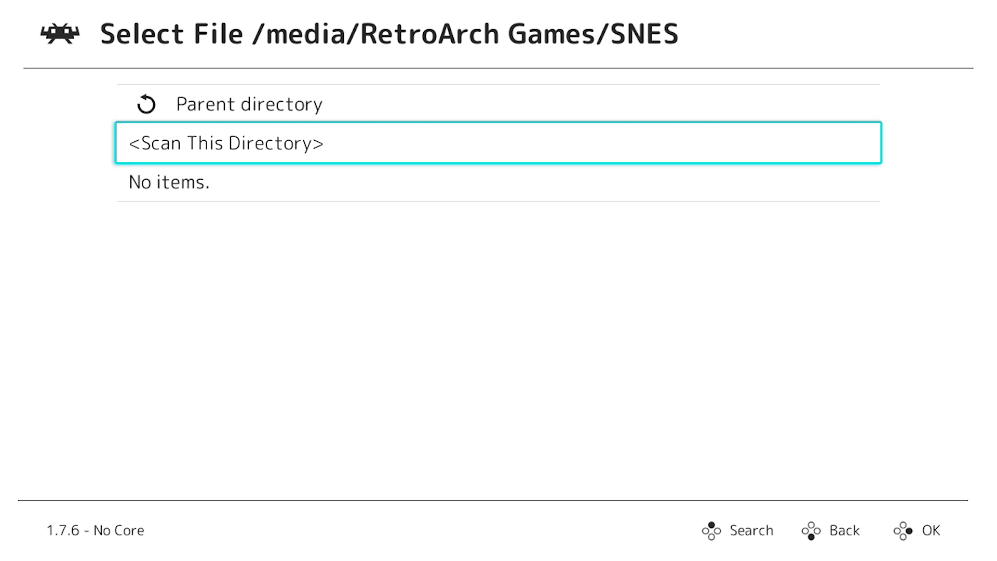
pyautogui.press('BackSpace')
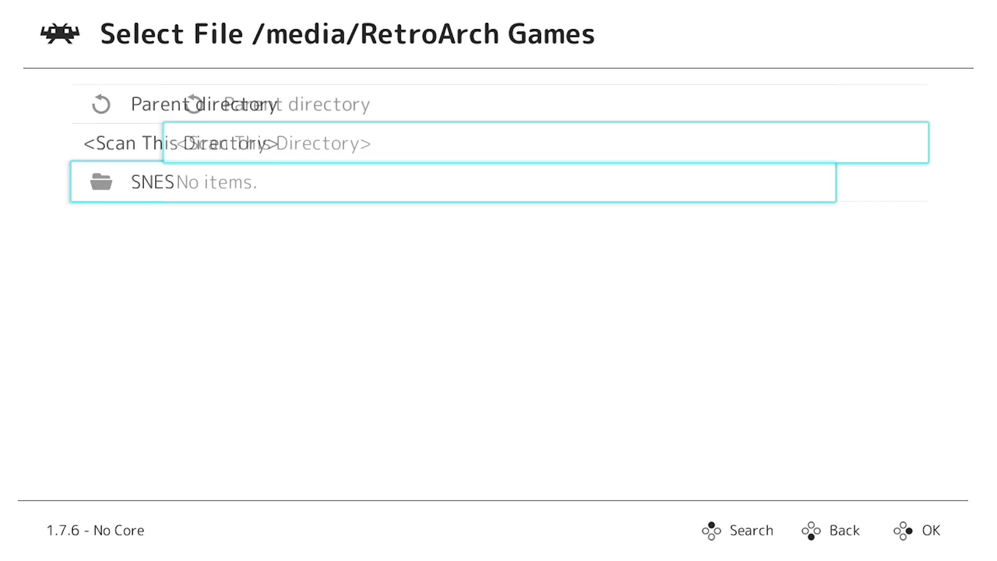
pyautogui.press('BackSpace')
pyautogui.press('BackSpace')
pyautogui.press('BackSpace')
pyautogui.press('BackSpace')
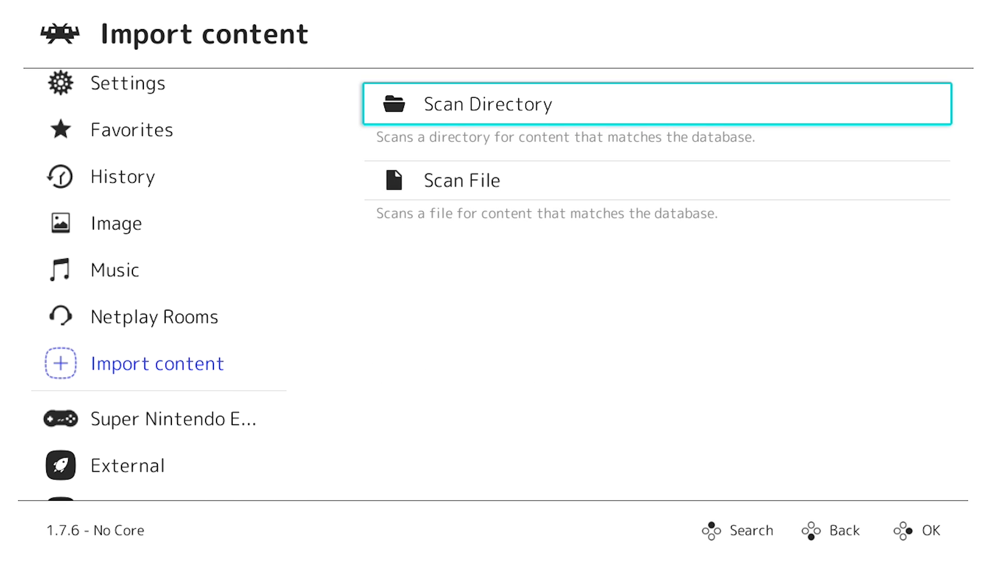
# Open the new Super Nintendo Entertainment System playlist from the category sidebar.
pyautogui.press('Down')
pyautogui.press('Up')
pyautogui.press('Left')
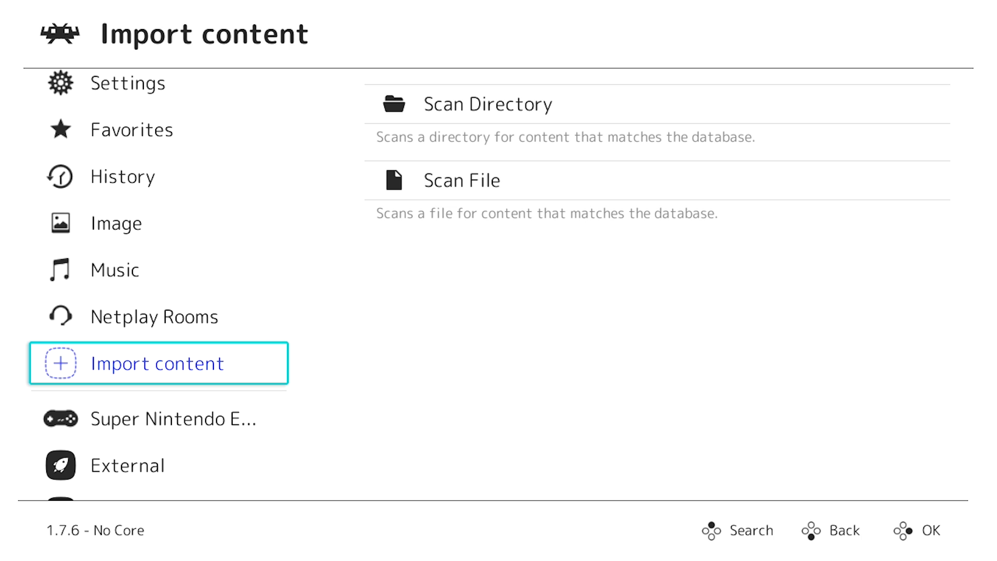
pyautogui.press('Down')
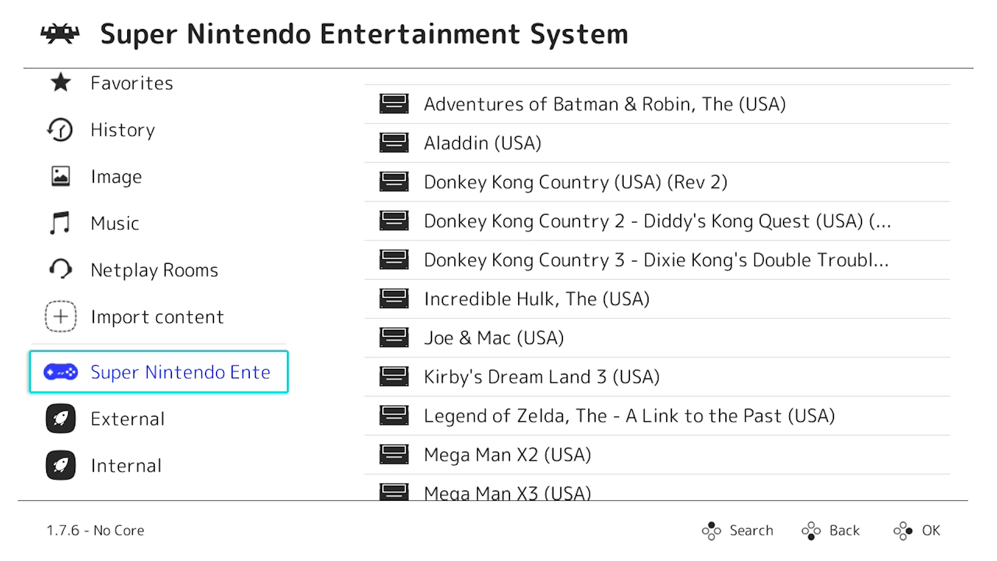
pyautogui.press('Right')
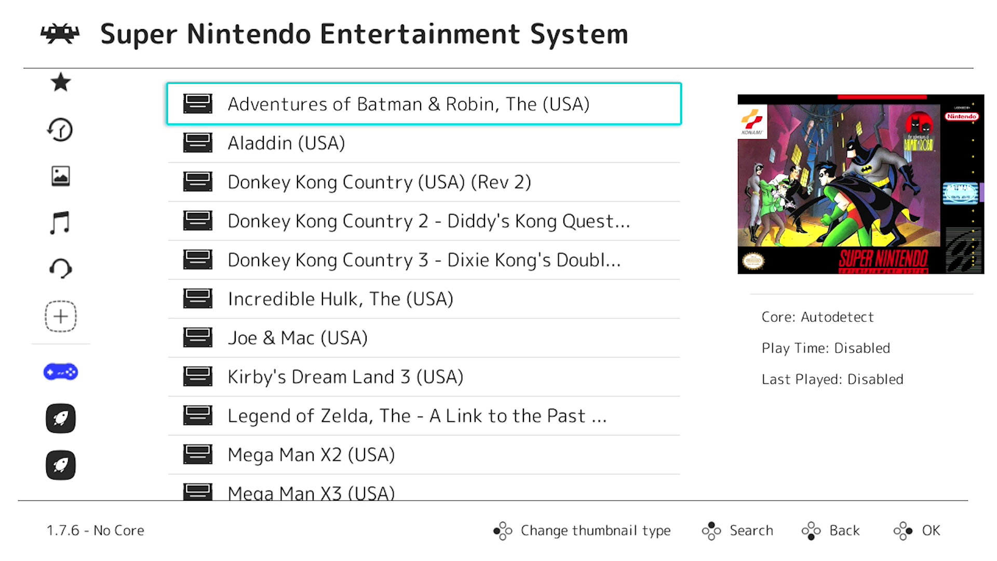
# Browse the SNES games' box art past Spider-Man, Super Mario World and Teenage Mutant Ninja Turtles IV.
pyautogui.press('Down')
pyautogui.press('Down')
pyautogui.press('Down')
pyautogui.press('Down')
pyautogui.press('Down')
pyautogui.press('Down')
pyautogui.press('Down')
pyautogui.press('Down')
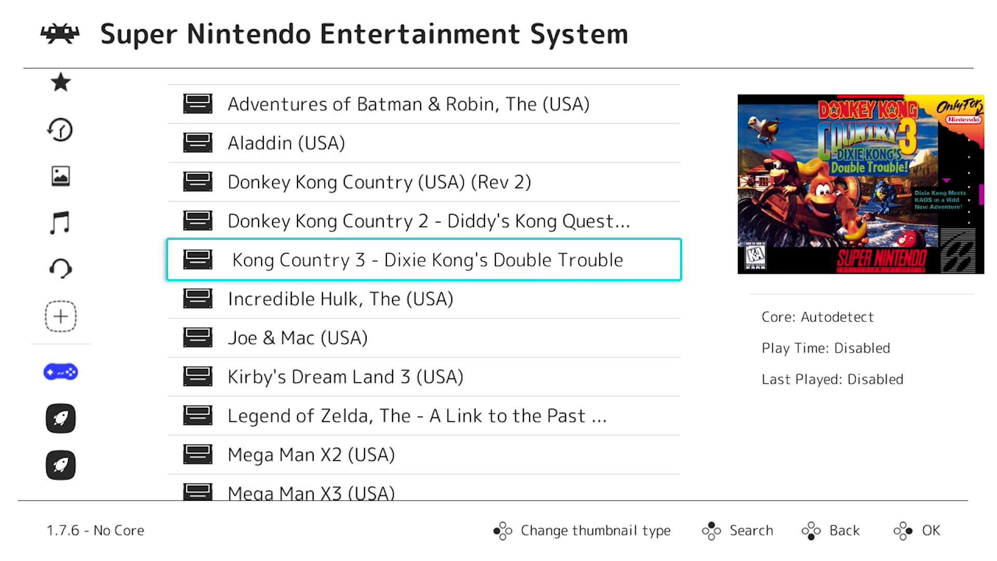
pyautogui.press('Down')
pyautogui.press('Down')
pyautogui.press('Down')
pyautogui.press('Down')
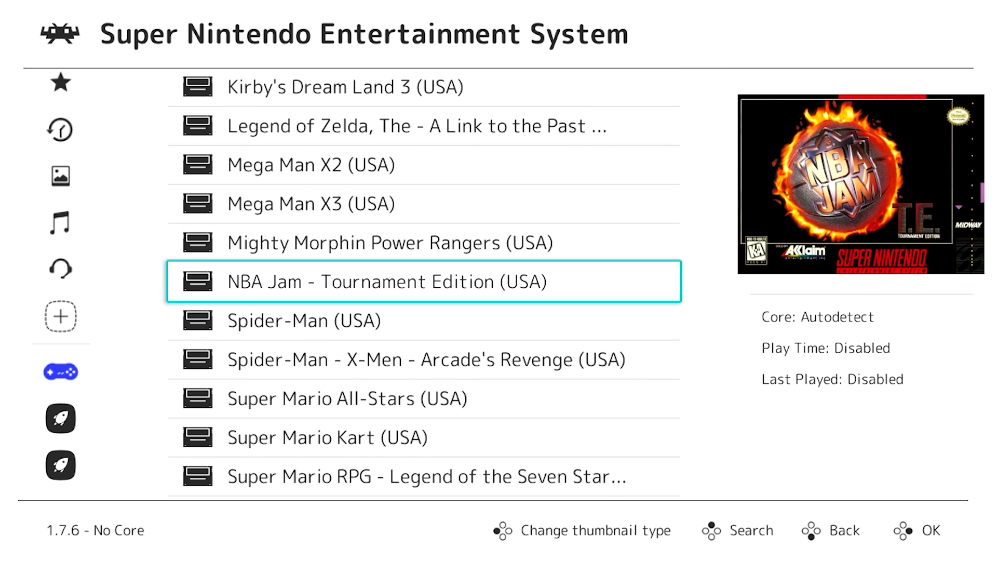
pyautogui.press('Down')
pyautogui.press('Down')
pyautogui.press('Down')
pyautogui.press('Down')
pyautogui.press('Down')
pyautogui.press('Down')
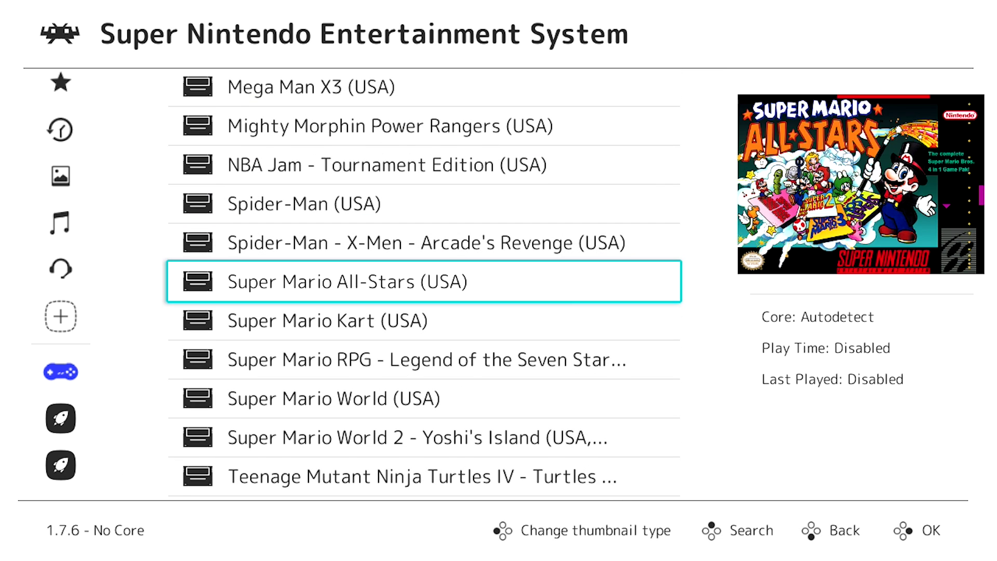
pyautogui.press('Down')
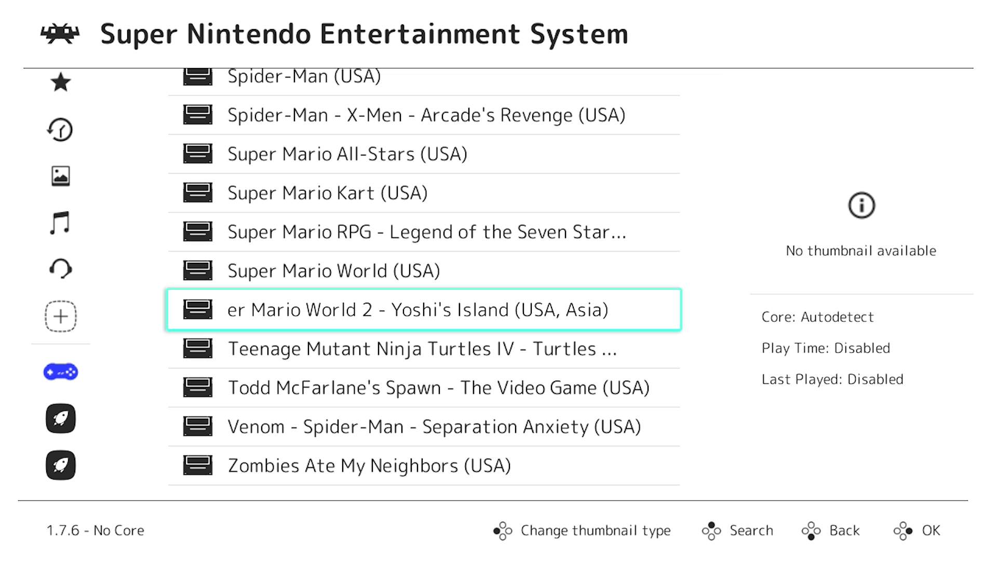
pyautogui.click(423, 348)
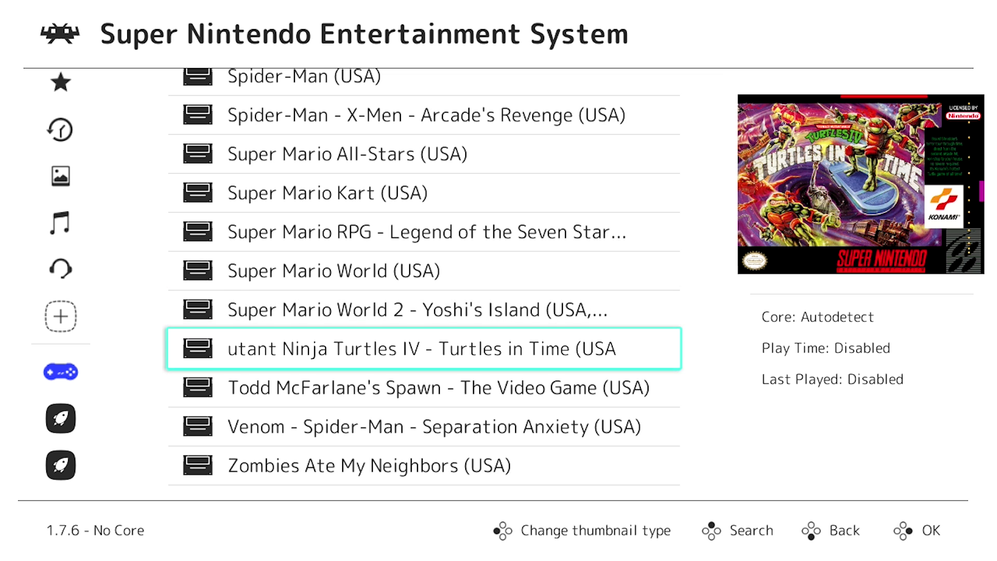
pyautogui.press('Down')
pyautogui.press('Down')
pyautogui.press('Down')
pyautogui.press('Down')
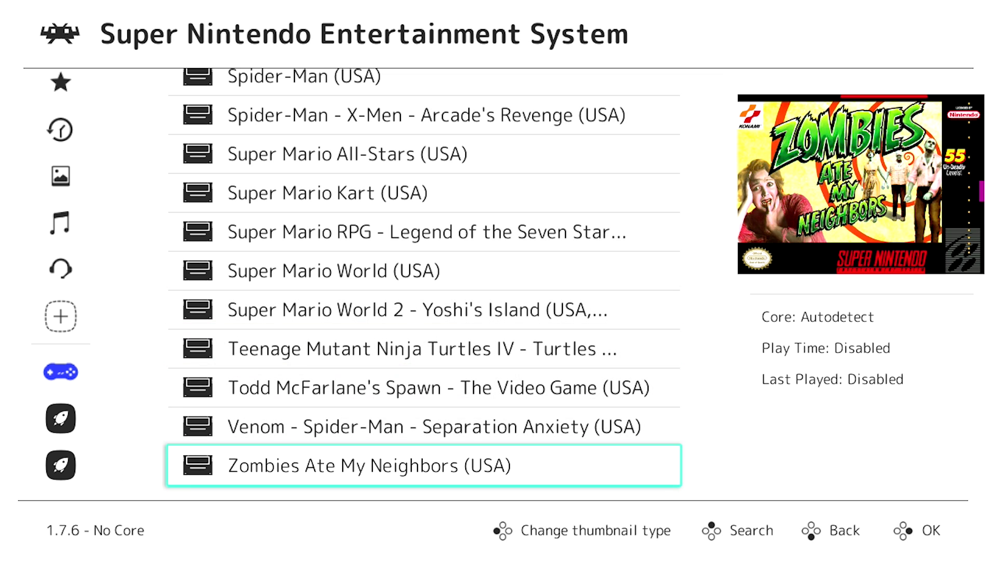